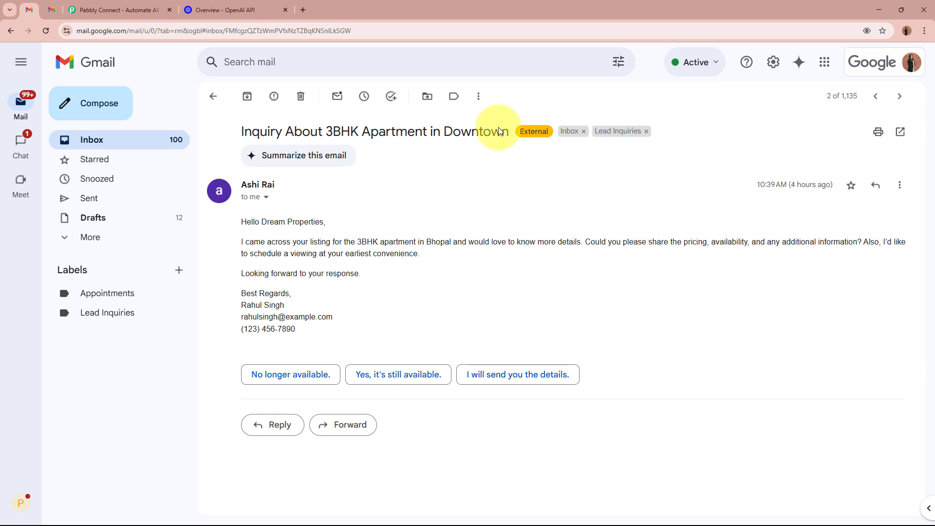
- Check the empty Appointments label and the Lead Inquiries email in Gmail, then go to Pabbly Connect
left_click(226, 16)
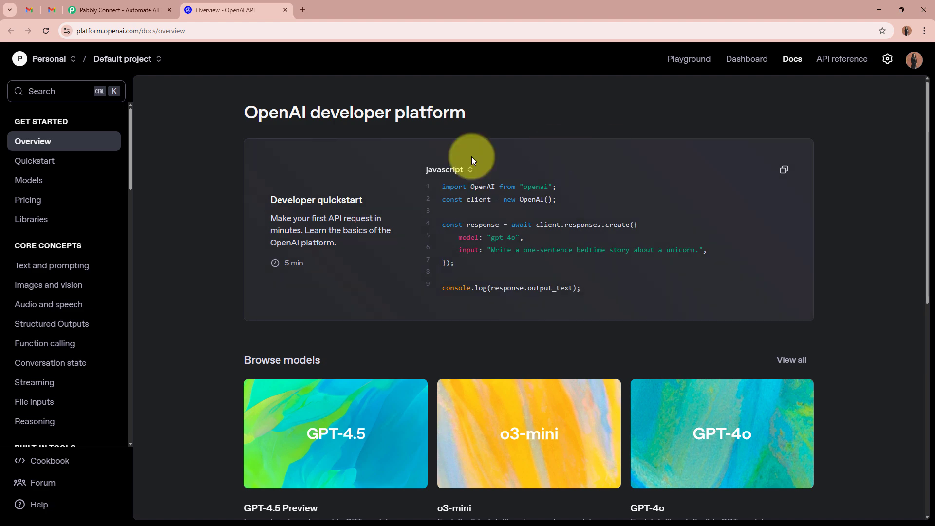
left_click(30, 10)
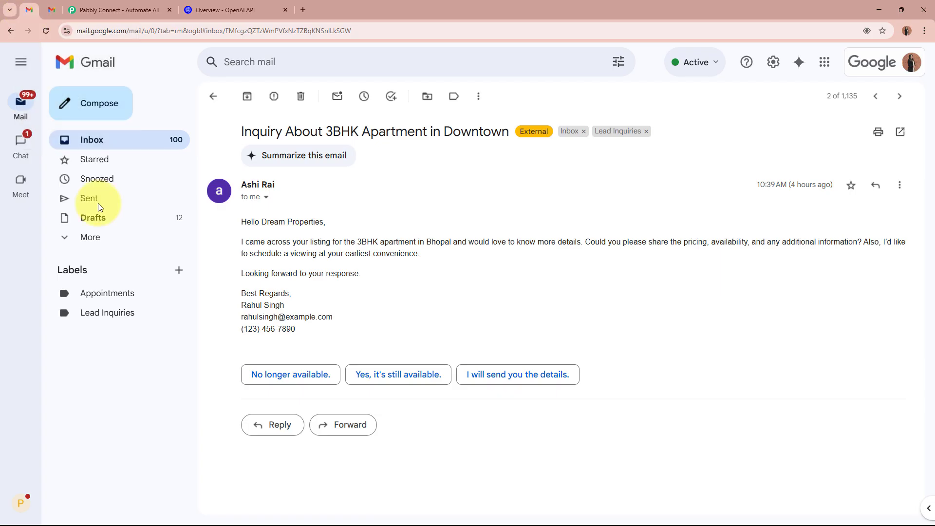
left_click(132, 296)
left_click(127, 315)
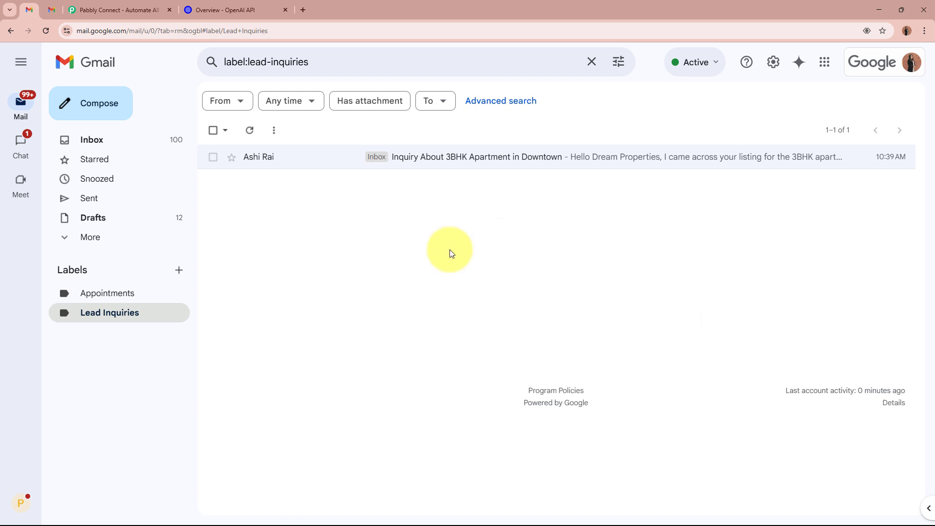
left_click(140, 11)
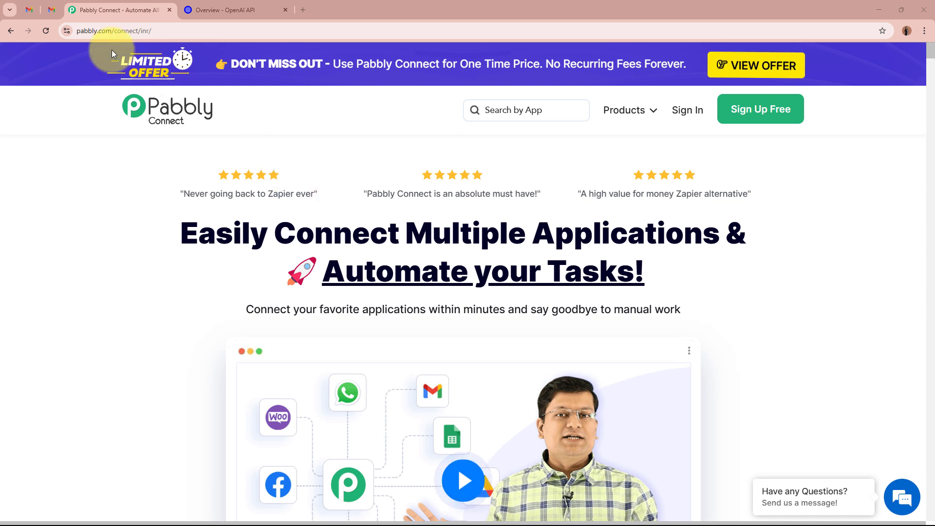
- Sign in to Pabbly and launch Pabbly Connect from the All Pabbly Apps list
left_click_drag(78, 31, 142, 153)
left_click(142, 153)
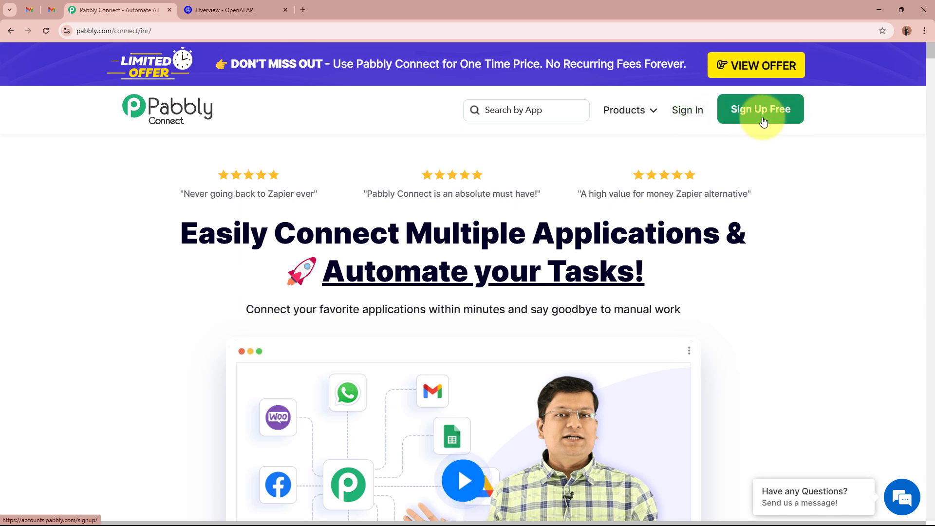
left_click(676, 111)
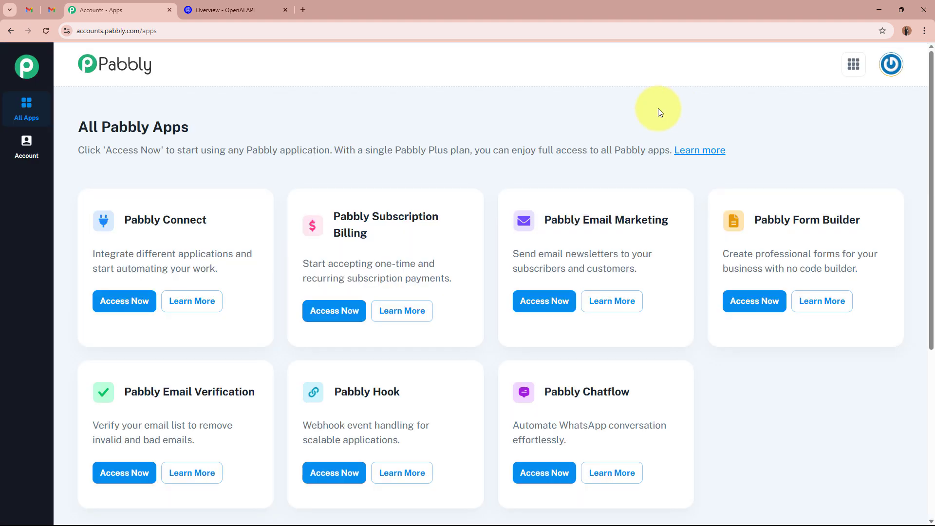
left_click_drag(82, 126, 197, 128)
left_click(291, 129)
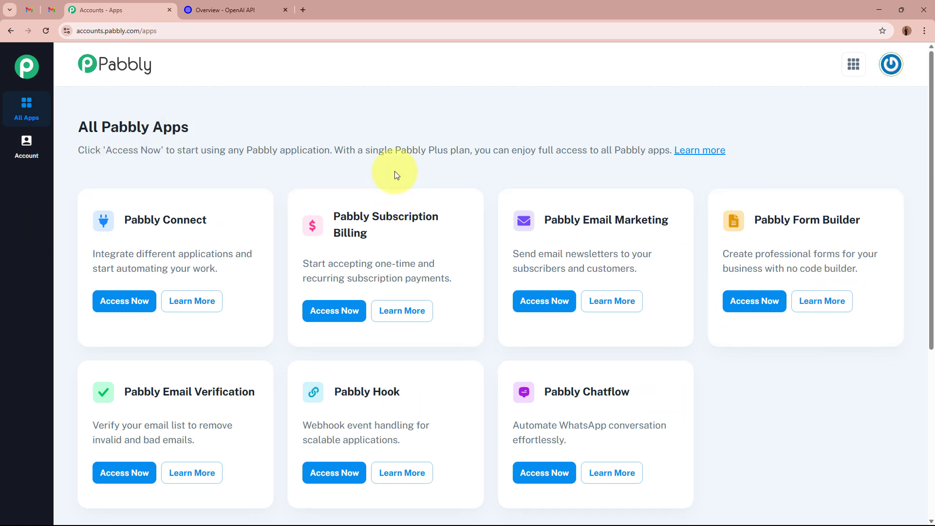
left_click_drag(126, 221, 220, 192)
left_click(228, 168)
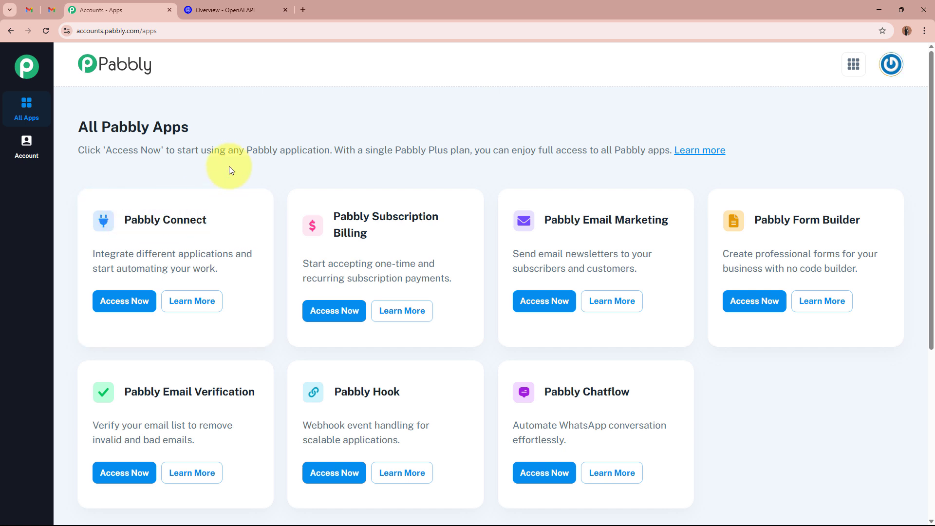
left_click(124, 301)
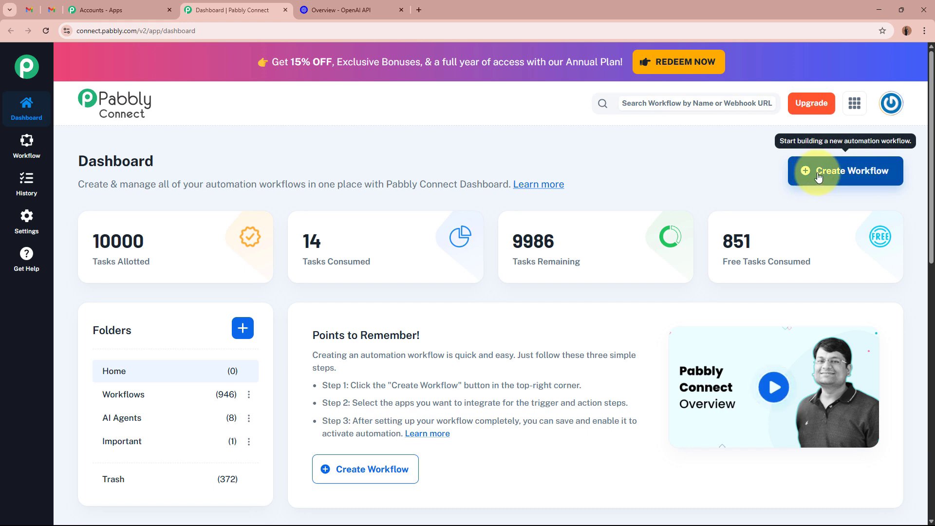
- Start a new workflow named 'AI Agent to Manage and Organize Email Inbox'
left_click(837, 173)
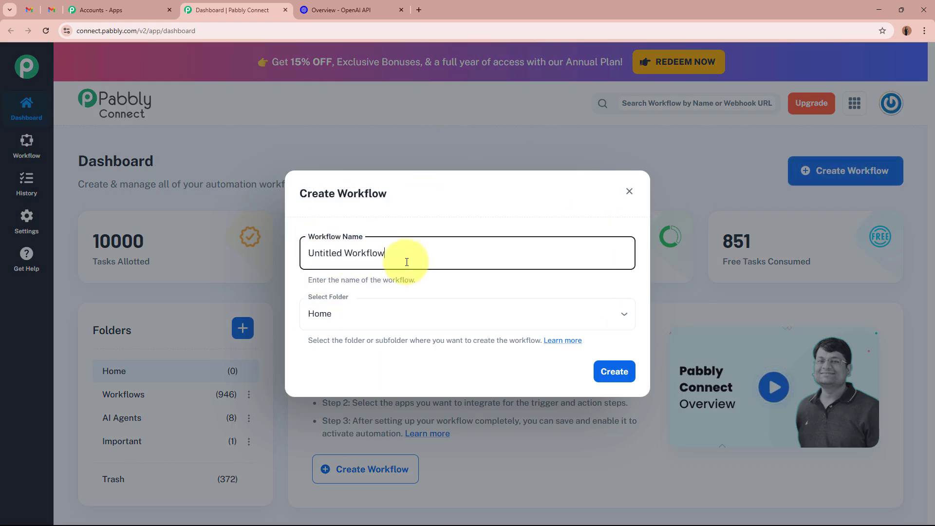
left_click_drag(387, 253, 273, 250)
key("BackSpace")
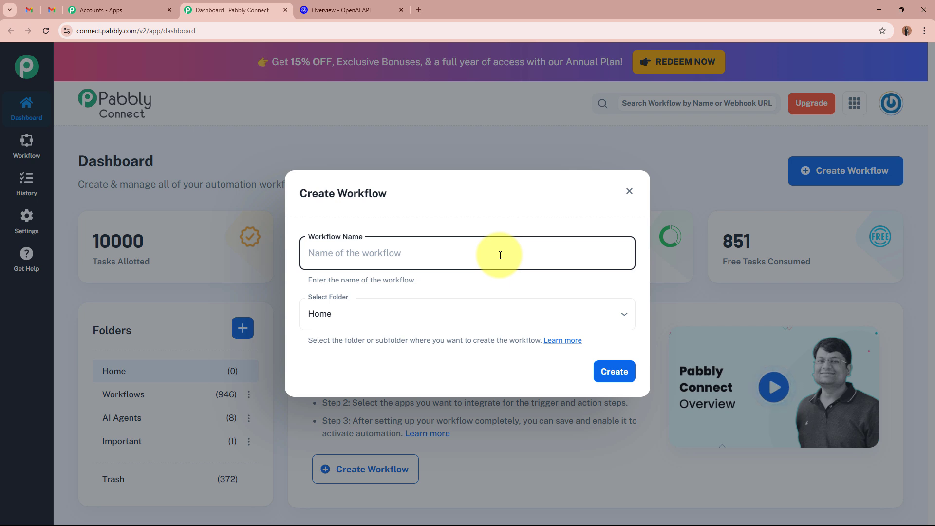
type("AI Agent to Manage and Organize Email Inbox")
left_click_drag(310, 253, 526, 254)
left_click(458, 291)
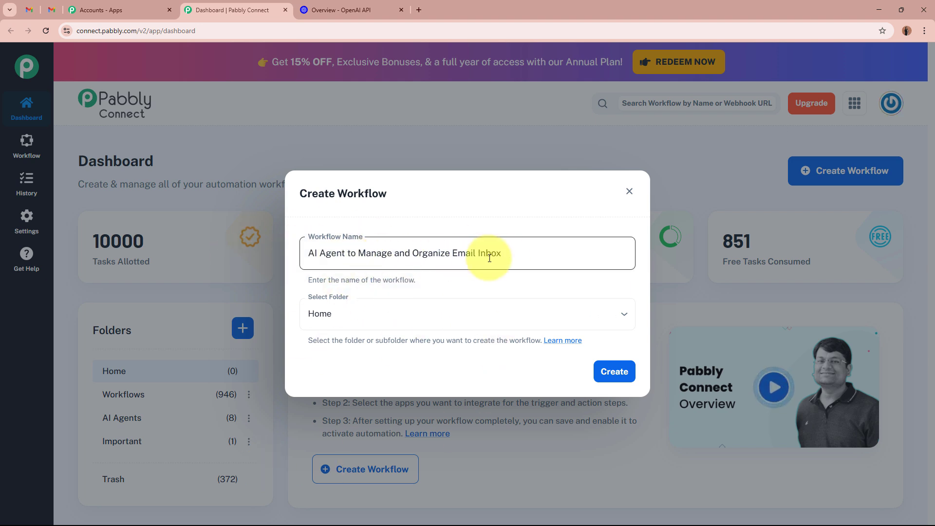
- Place the workflow in the AI Agents folder and create it
left_click(447, 317)
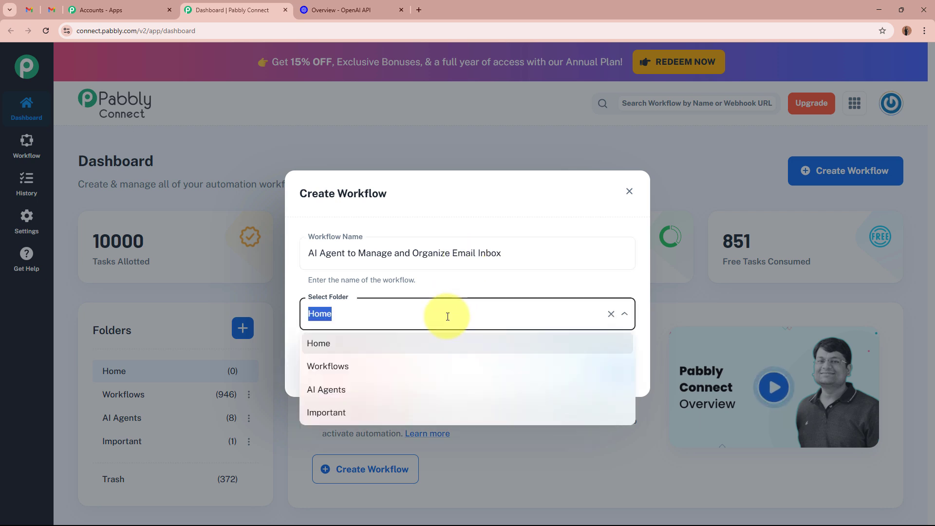
left_click(411, 394)
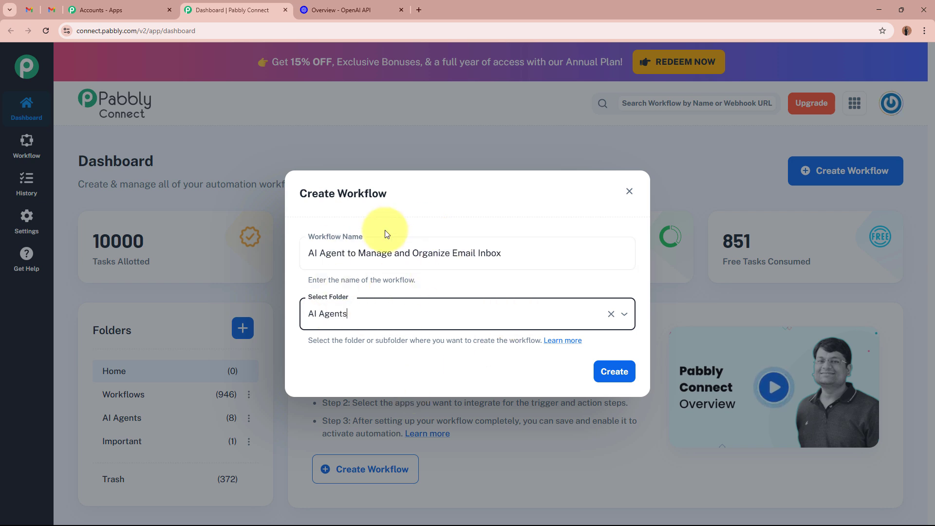
left_click_drag(309, 253, 540, 252)
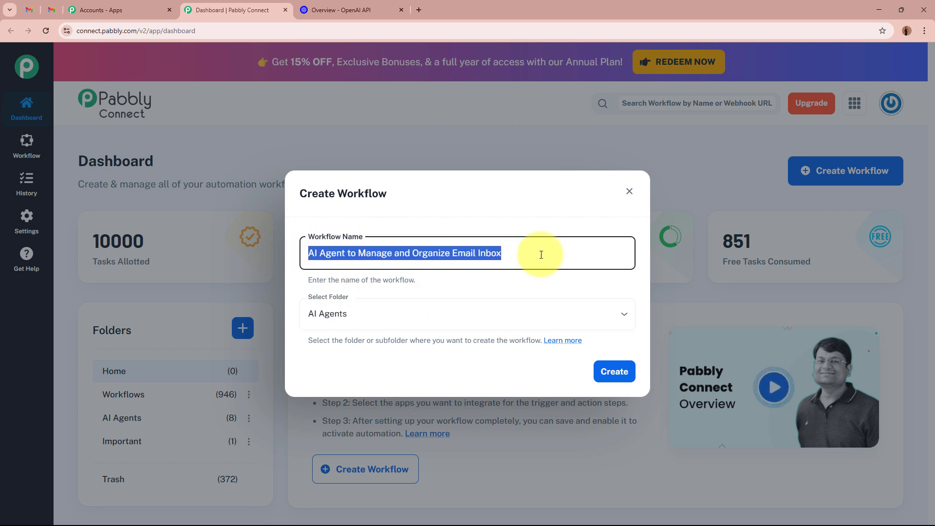
left_click(366, 315)
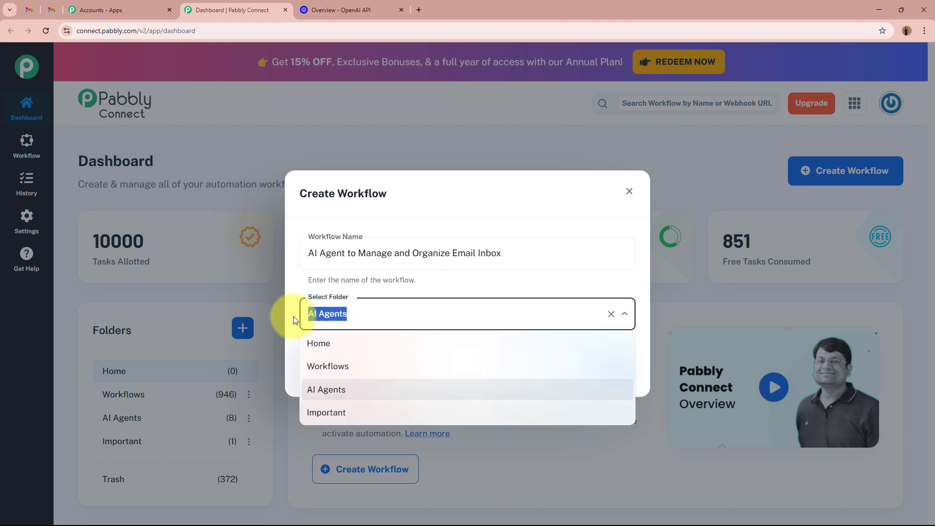
left_click(522, 293)
left_click(611, 371)
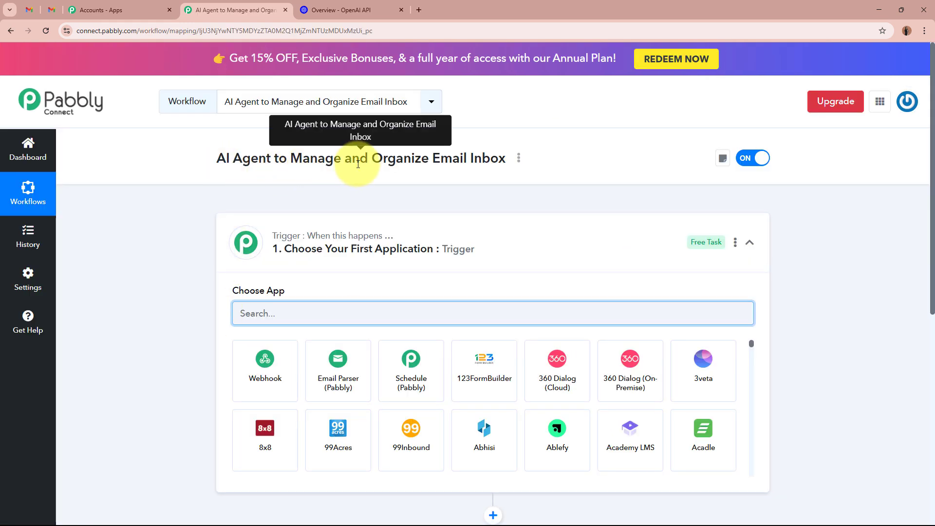
- Choose Email Parser (Pabbly) as the workflow's trigger app
left_click(521, 248)
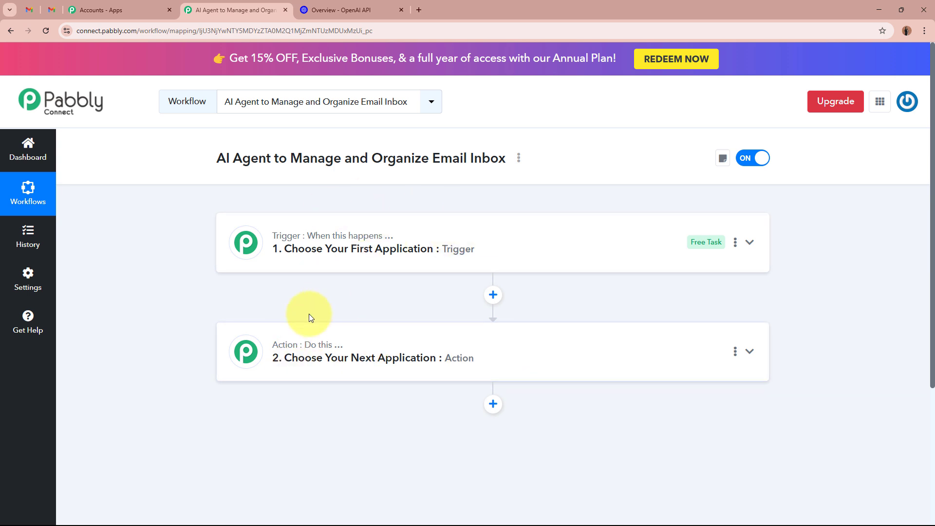
mouse_move(287, 243)
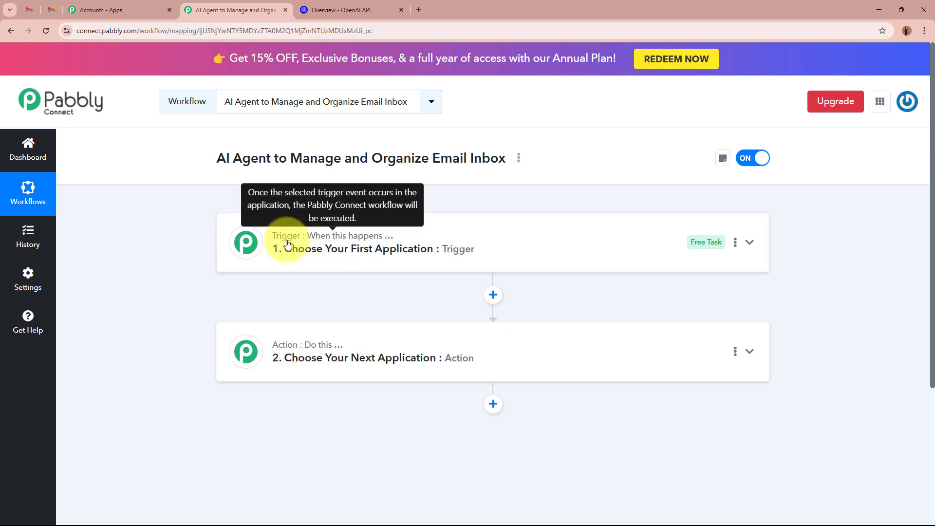
mouse_move(278, 352)
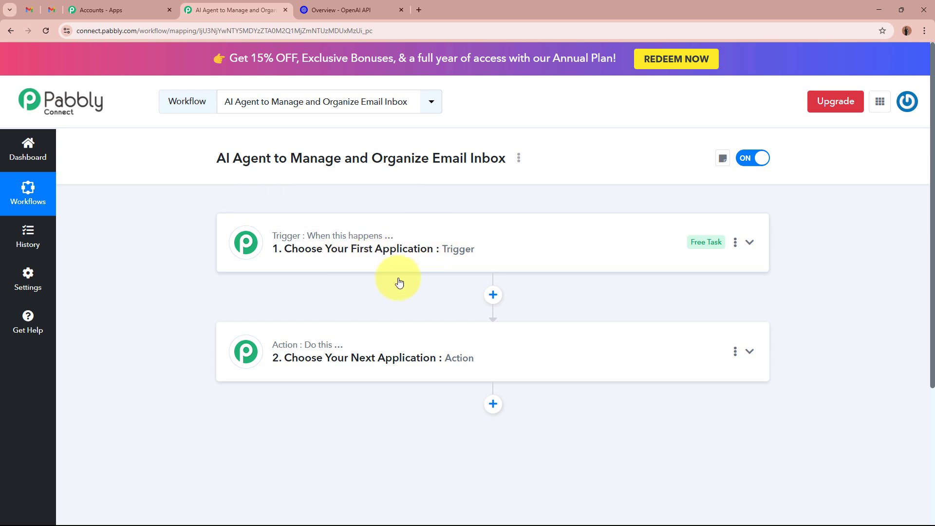
left_click(560, 256)
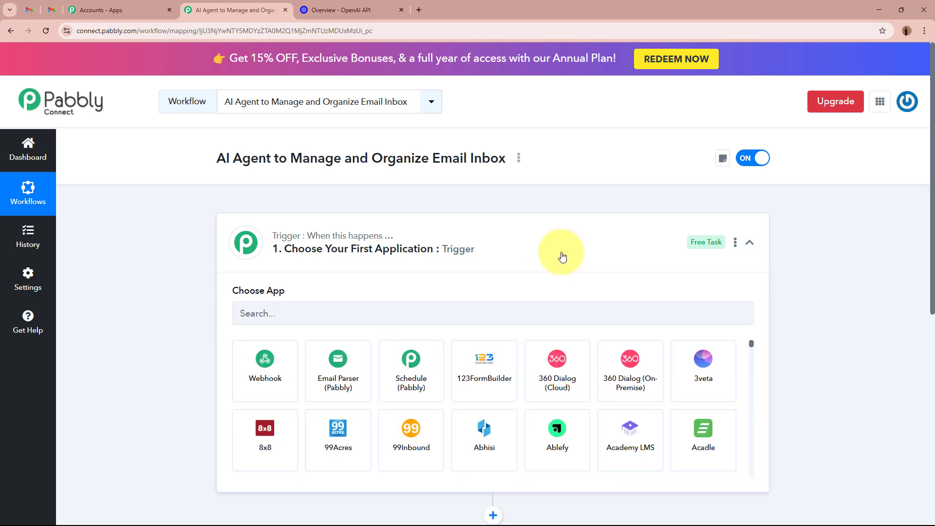
left_click(337, 365)
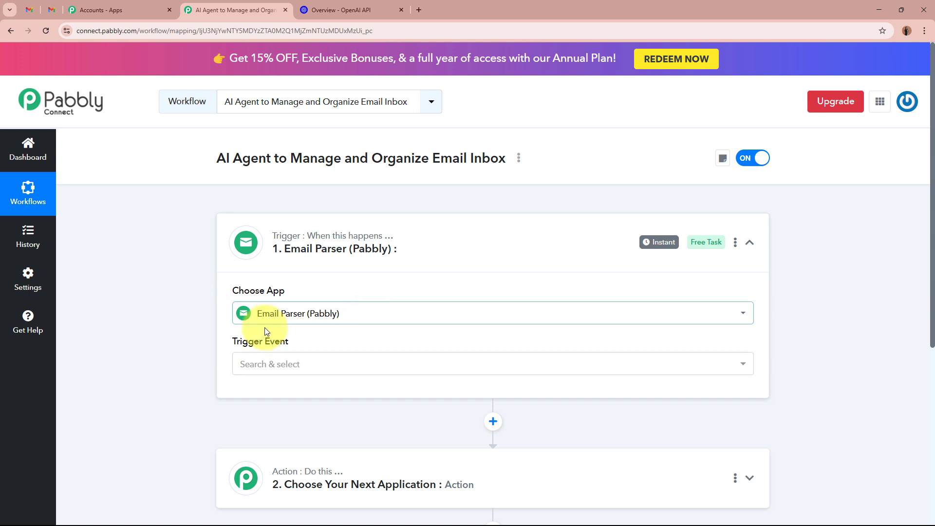
- Set the trigger event to New Email Received
left_click(35, 12)
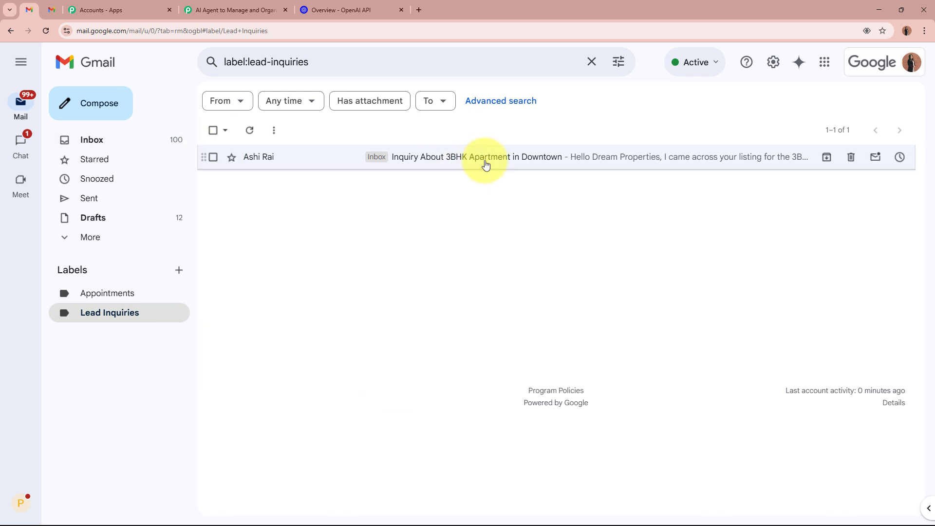
left_click(237, 9)
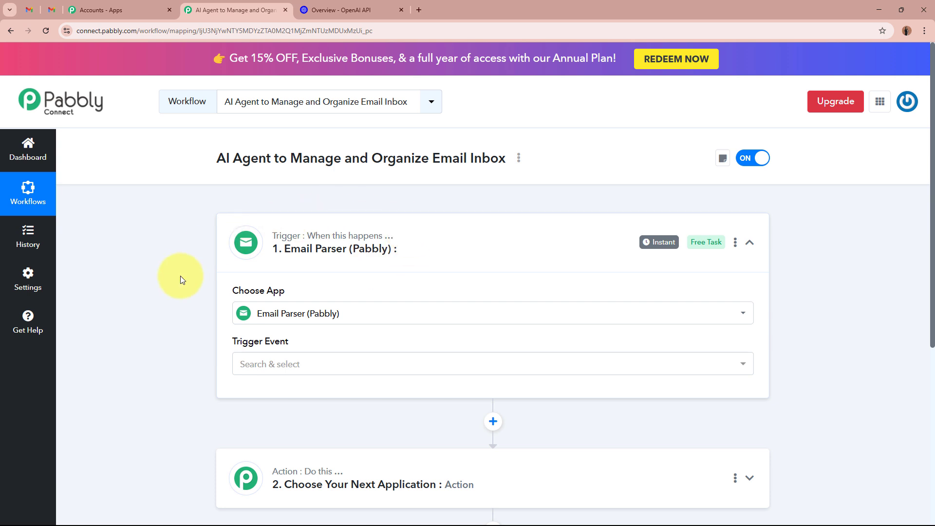
left_click(336, 361)
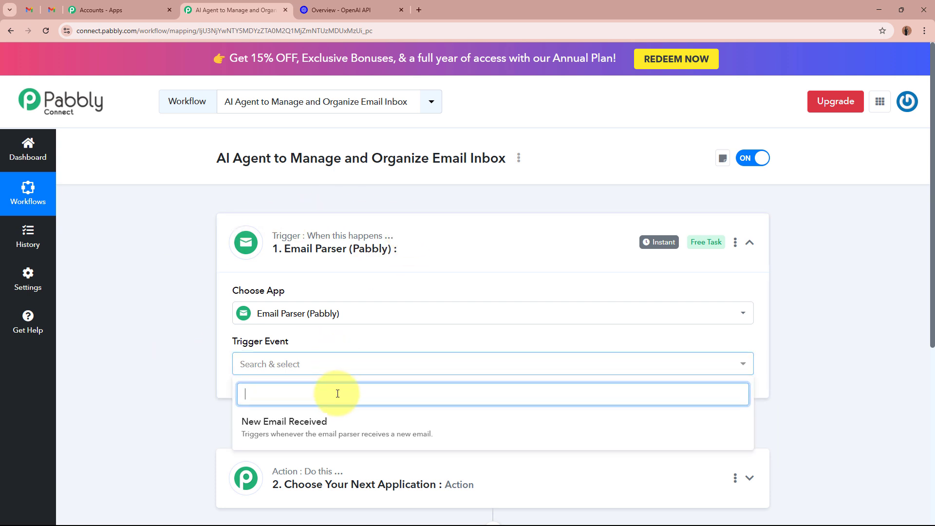
left_click(307, 429)
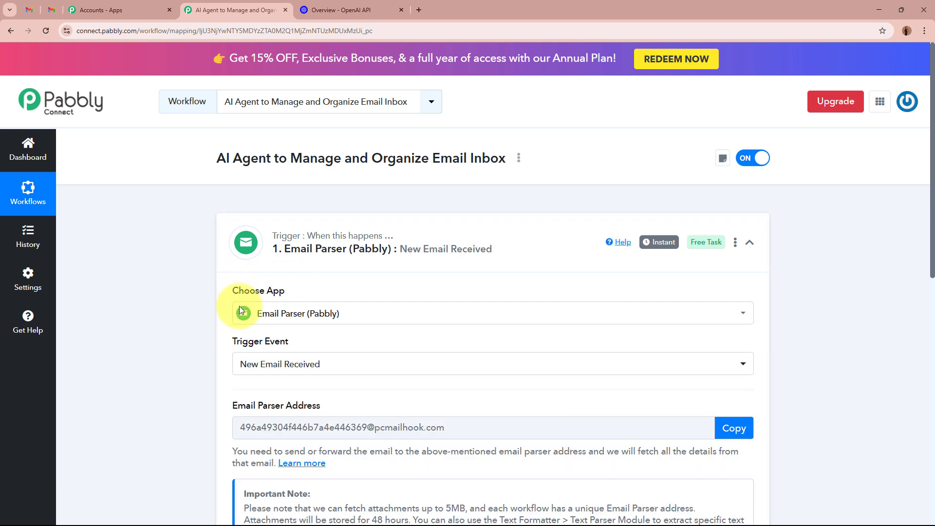
- Copy the trigger's unique Email Parser address
scroll(127, 378, "down", 3)
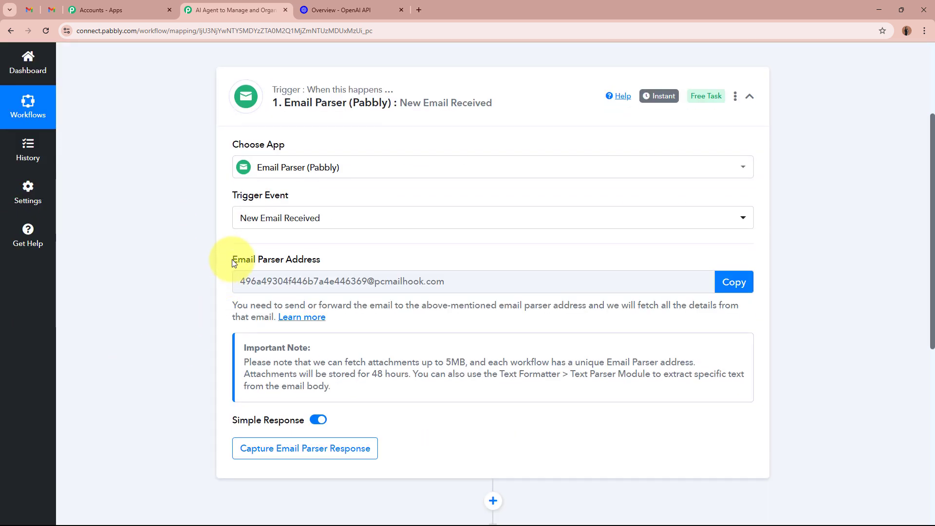
mouse_move(237, 262)
left_click_drag(234, 263, 329, 263)
left_click(178, 293)
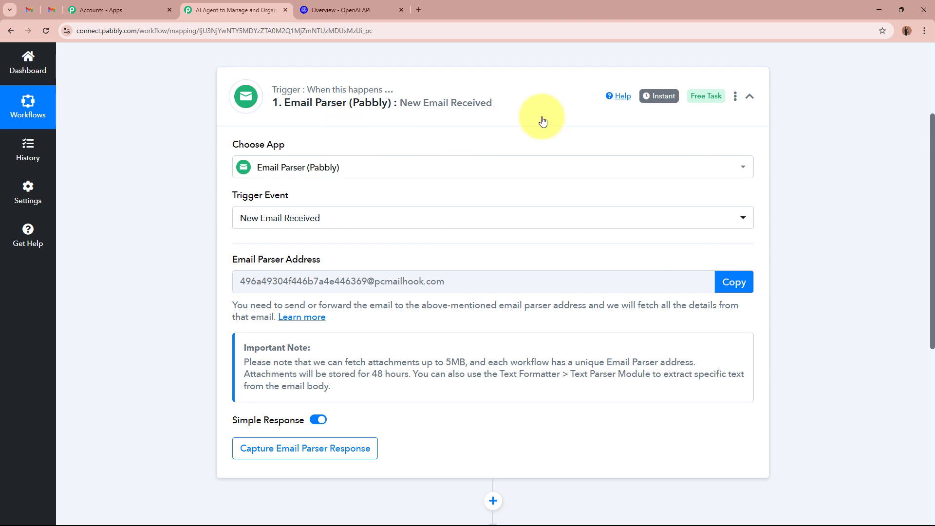
left_click(734, 282)
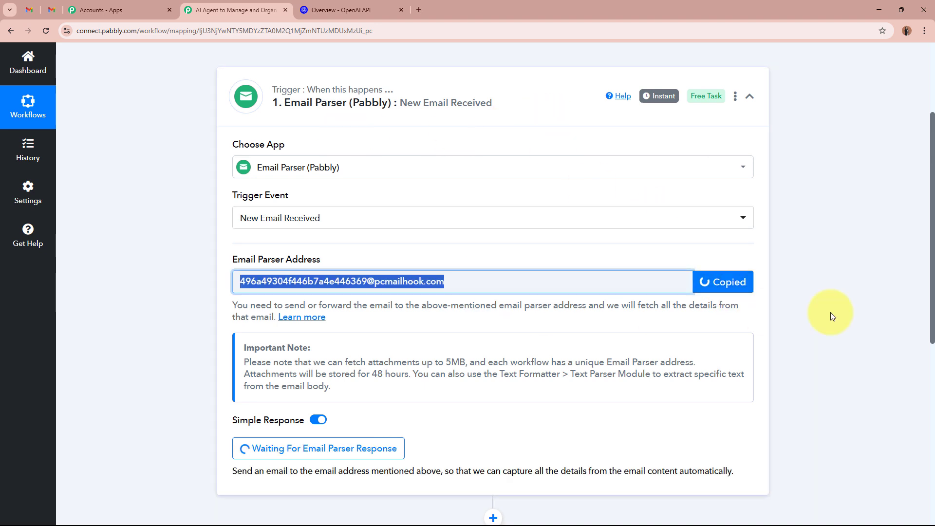
scroll(865, 311, "up", 5)
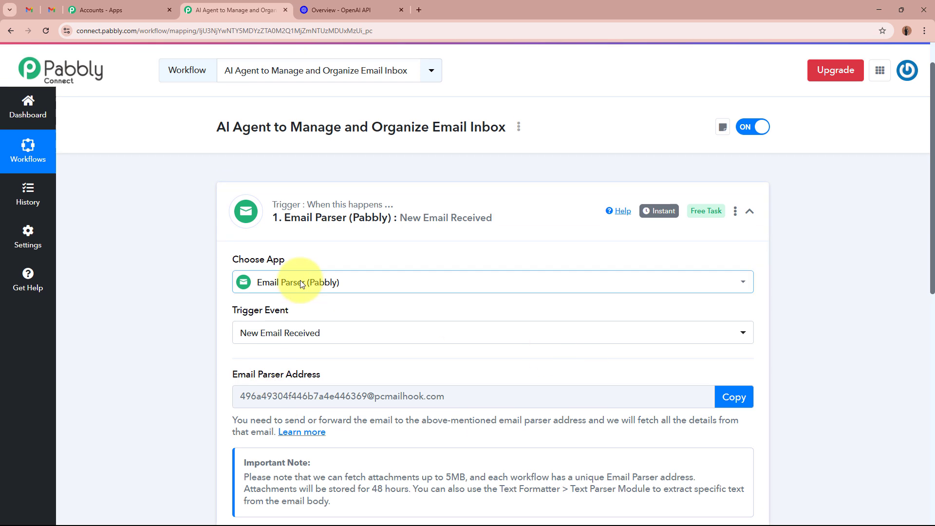
- Open Gmail's Forwarding and POP/IMAP settings through See all settings
left_click(28, 10)
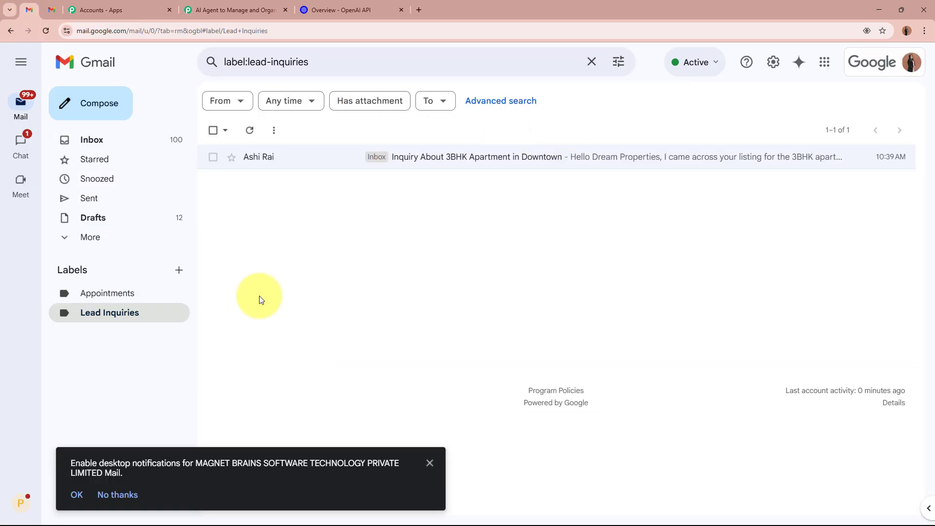
left_click(428, 463)
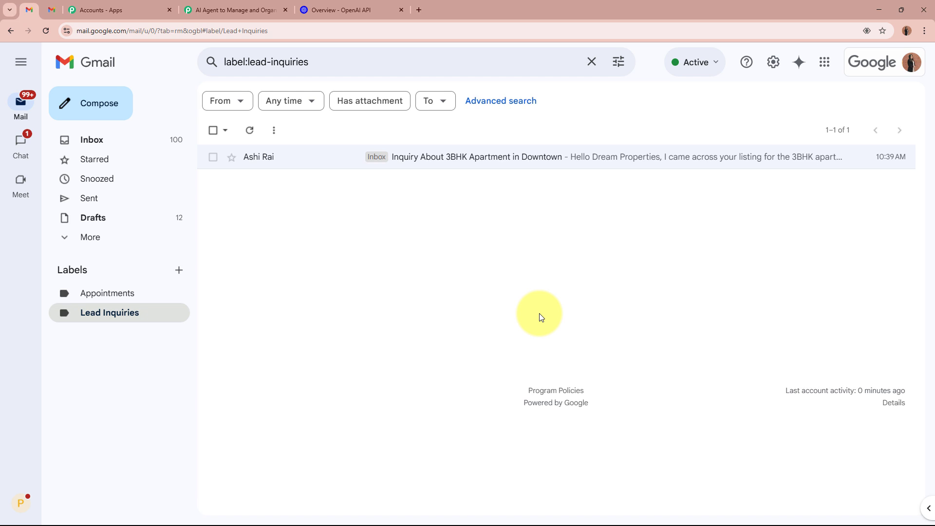
left_click(778, 68)
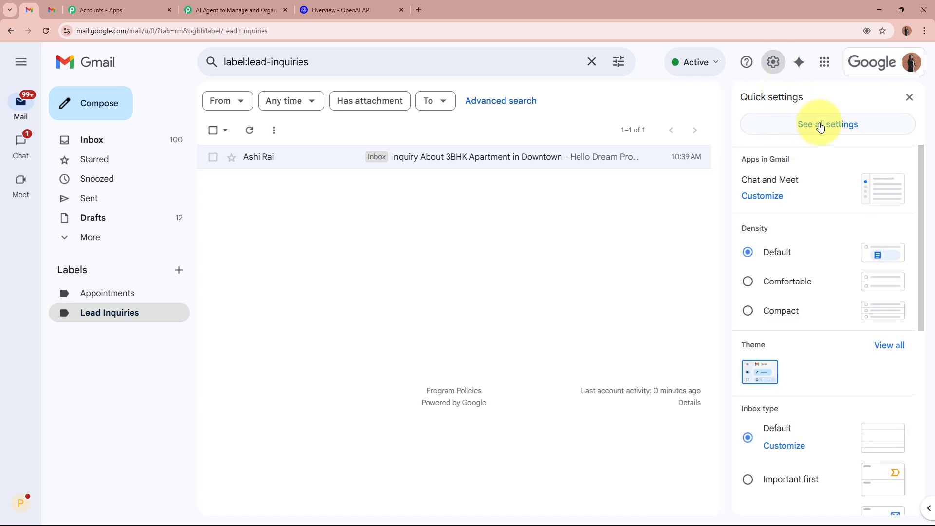
left_click(857, 127)
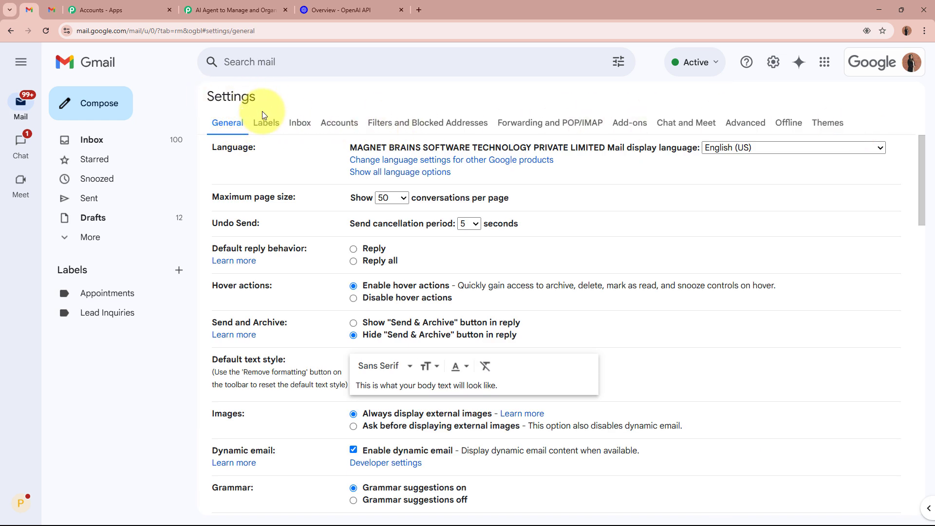
left_click(578, 132)
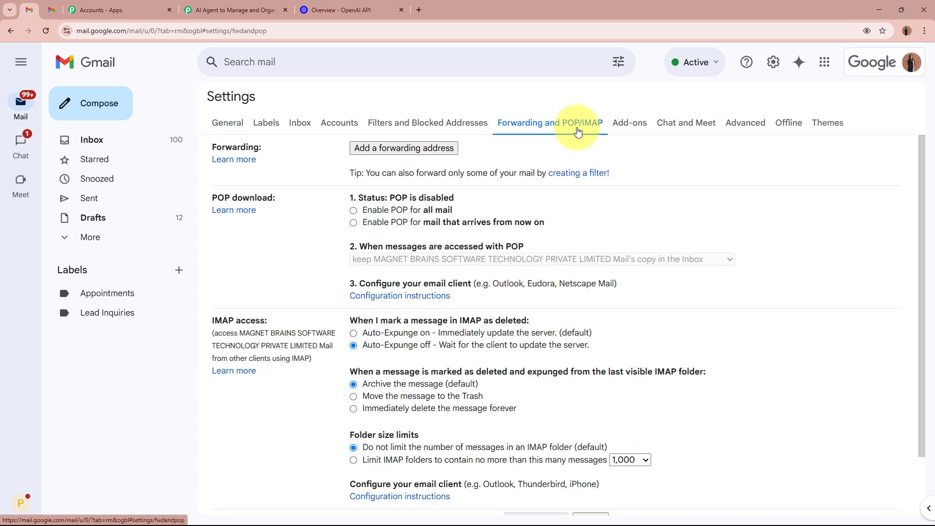
left_click_drag(213, 147, 258, 147)
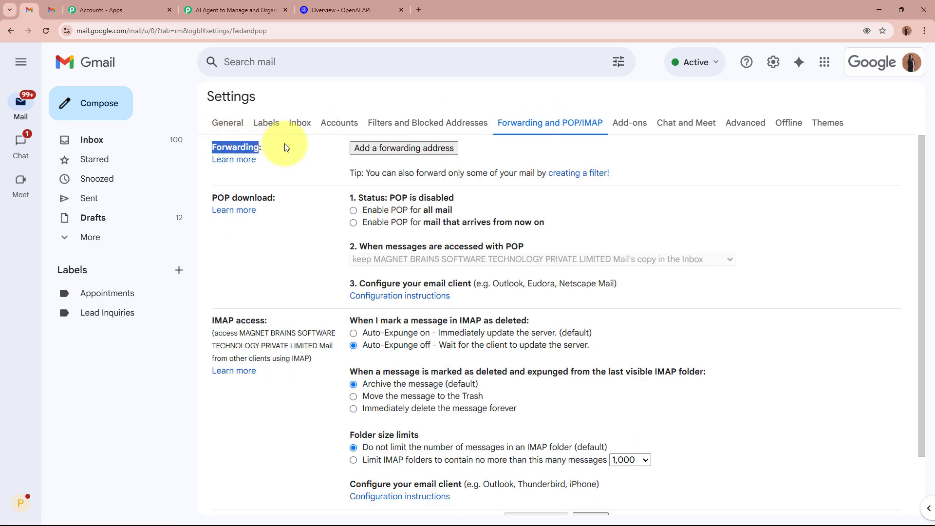
- Add the copied parser address as a Gmail forwarding address, pending verification
left_click(431, 148)
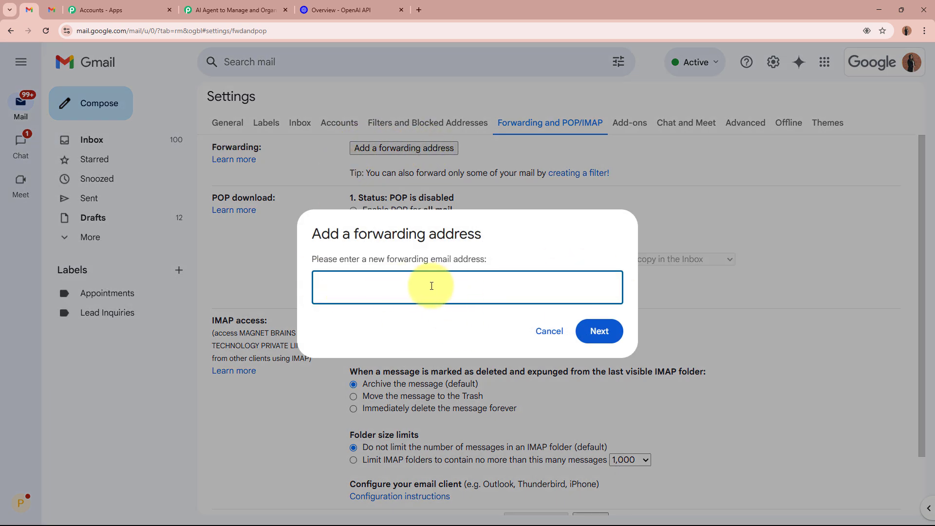
key("ctrl+v")
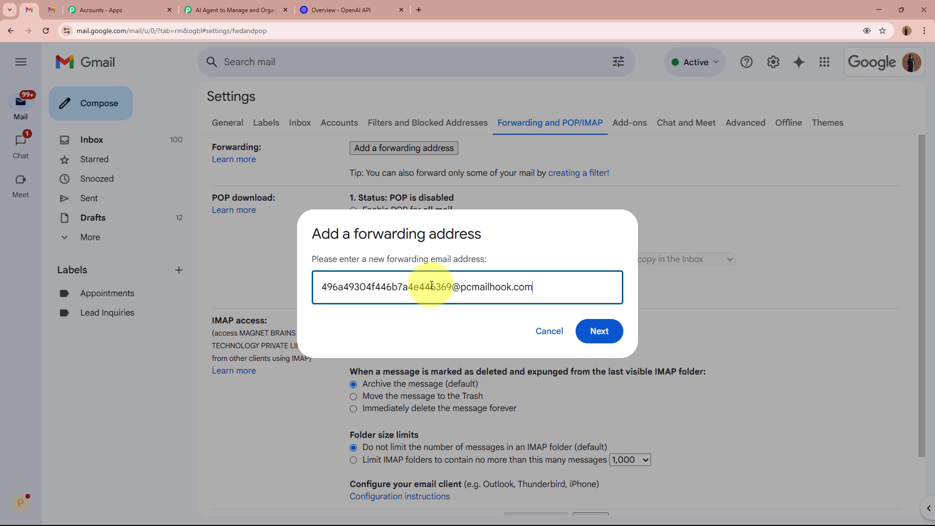
left_click(600, 332)
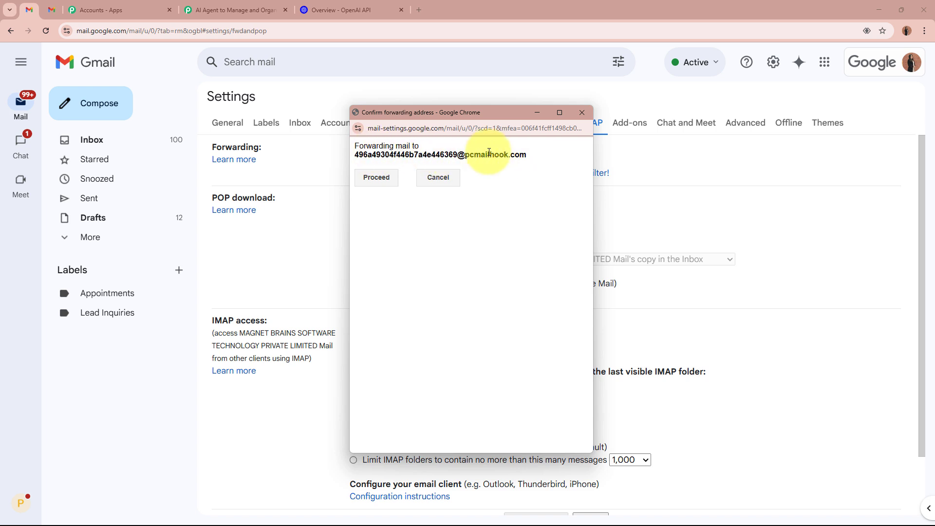
left_click(376, 177)
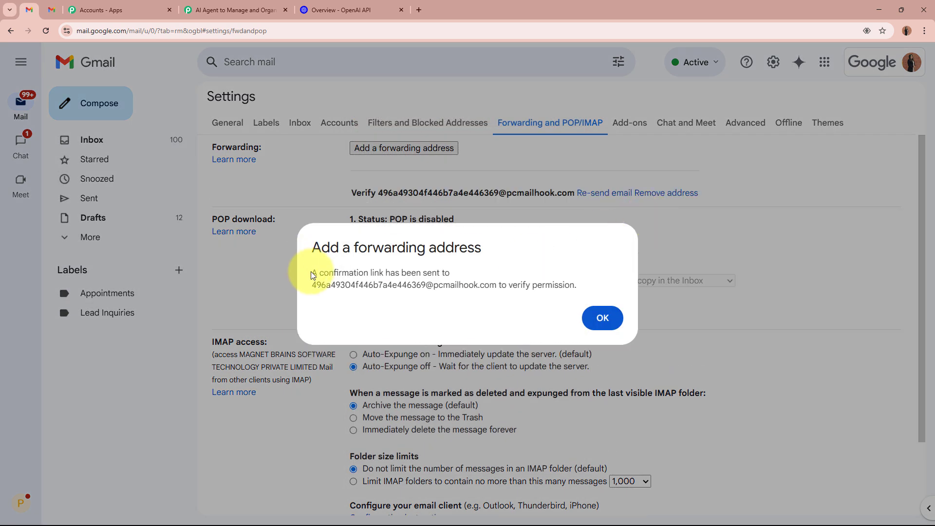
left_click_drag(311, 273, 571, 288)
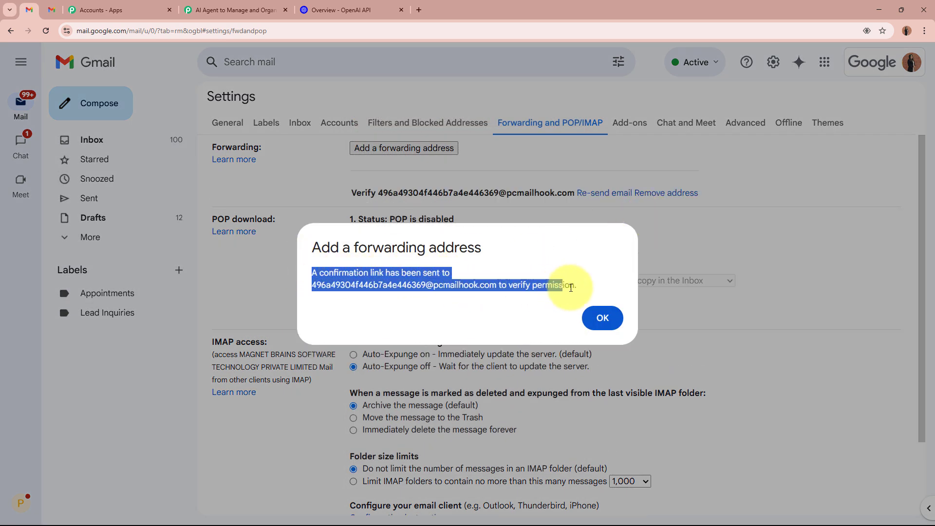
left_click(602, 321)
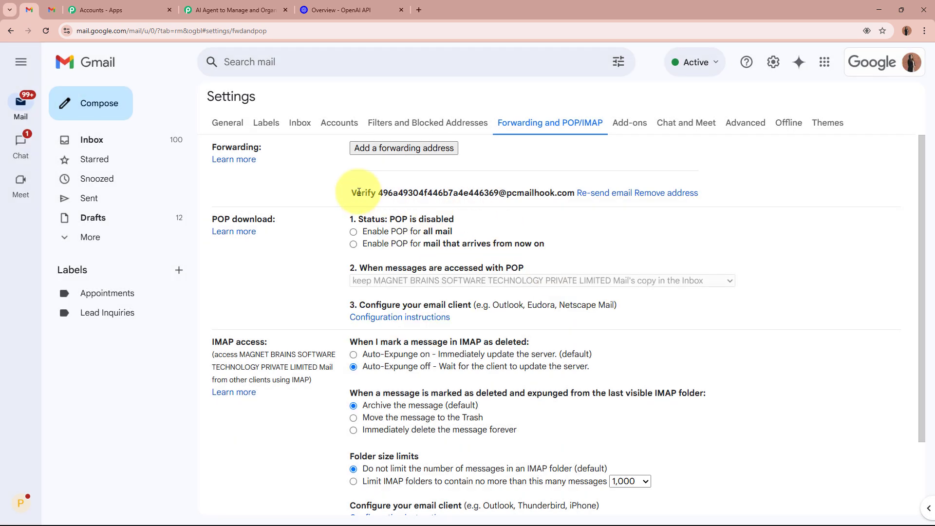
left_click_drag(358, 194, 548, 199)
left_click(547, 199)
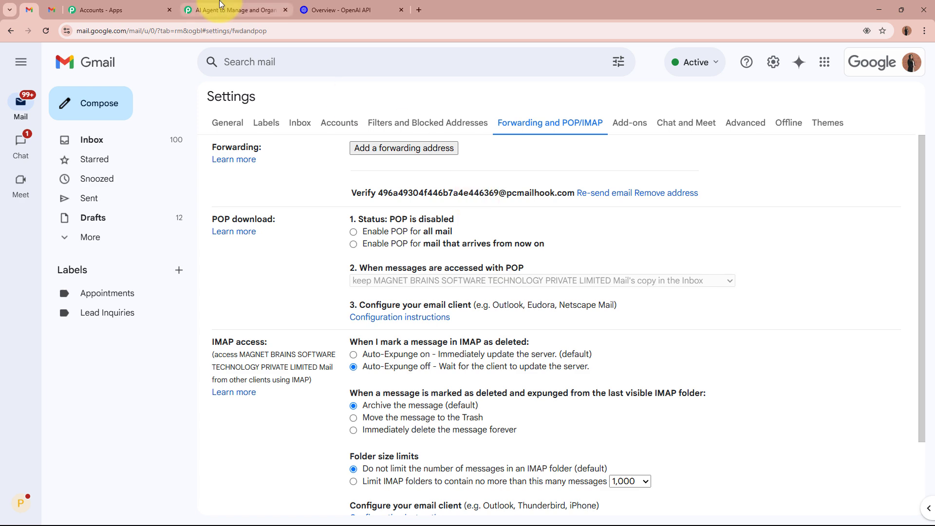
left_click(238, 10)
- Enlarge the captured email's Body Text and copy Gmail's forwarding confirmation link
scroll(131, 254, "down", 11)
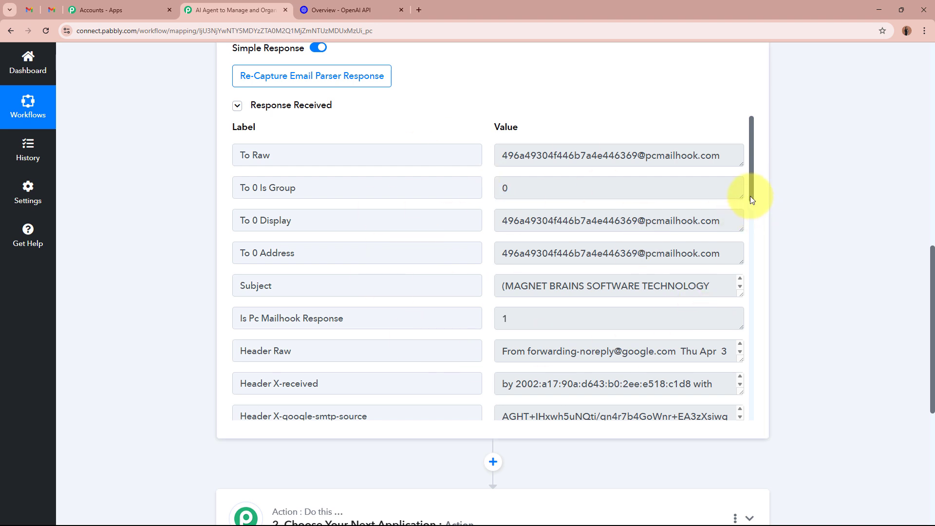
scroll(749, 195, "down", 5)
left_click_drag(297, 335, 227, 336)
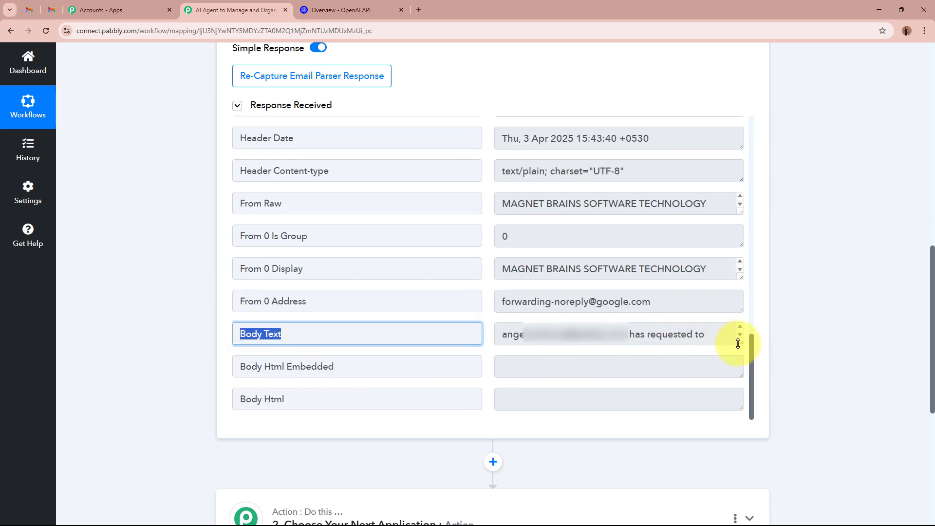
left_click_drag(738, 344, 734, 407)
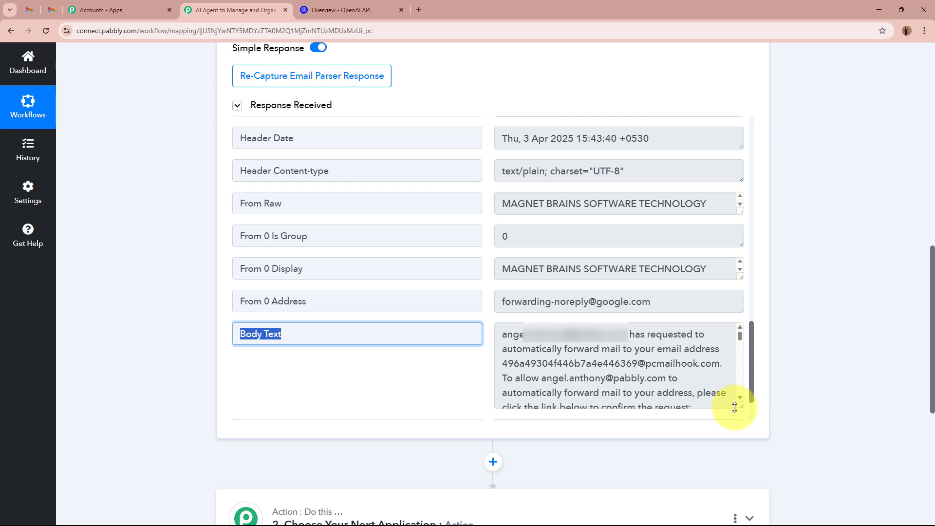
scroll(749, 375, "down", 2)
scroll(511, 266, "down", 2)
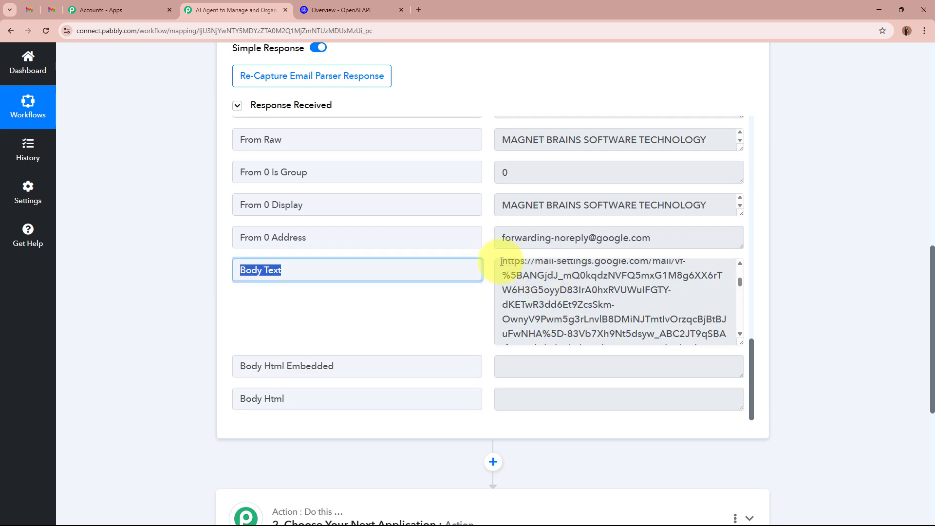
left_click_drag(502, 262, 730, 298)
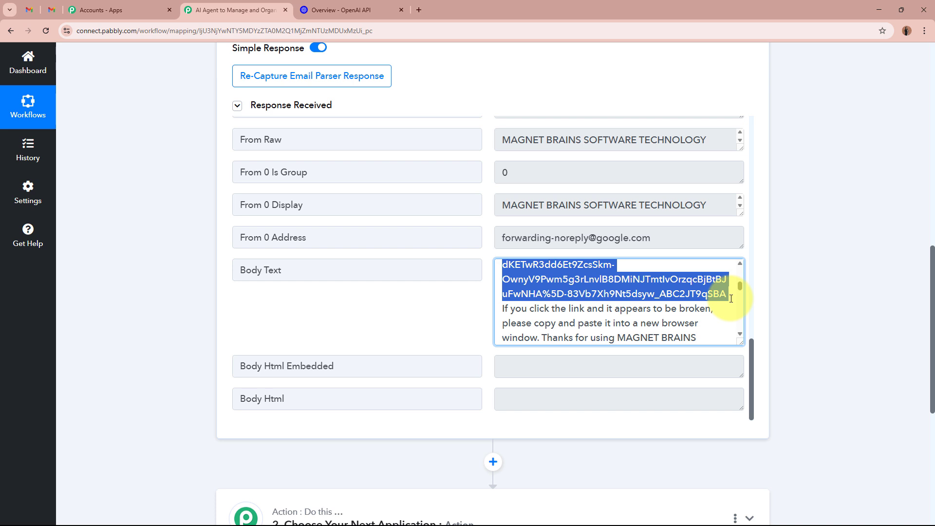
- Load the confirmation link in a new tab, confirm forwarding to the parser address, and close it
left_click(418, 9)
type("https://mail-settings.google.com/mail/vf-%5BANGjdJ_mQ0kqdzNVFQ5mxG1M8g6XX6rTW6H3G5oyyD83IrA0hxRVUWuIFGTY-dKETwR3dd6Et9ZcsSkm-OwnyV9Pwm5g3rLnvlB8DMiNJTmtlvOrzqcBjBtBJuFwNHA%5D-83Vb7Xh9Nt5dsyw_ABC2JT9qSBA")
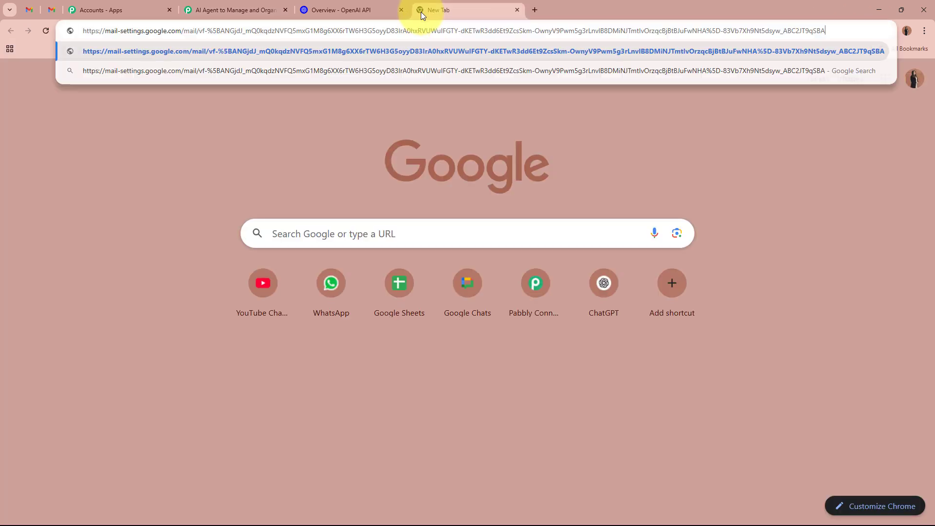
key("Return")
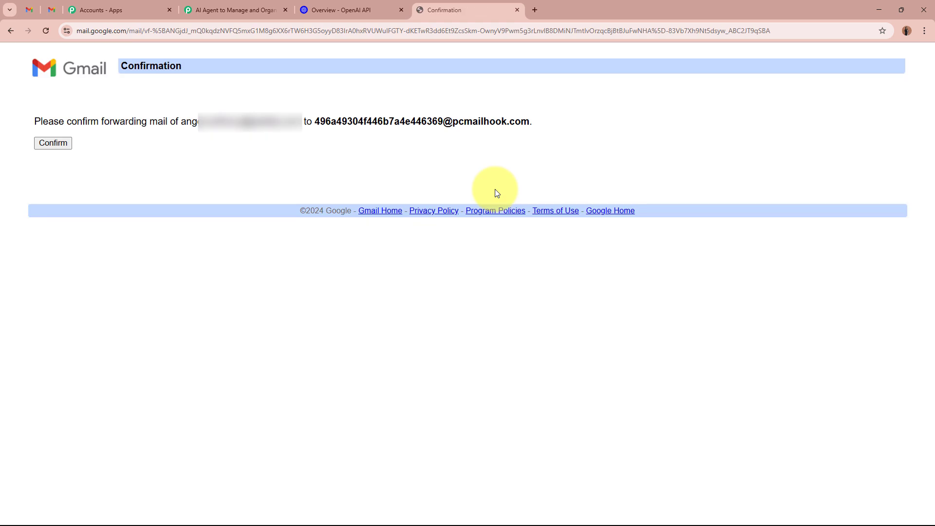
left_click(271, 10)
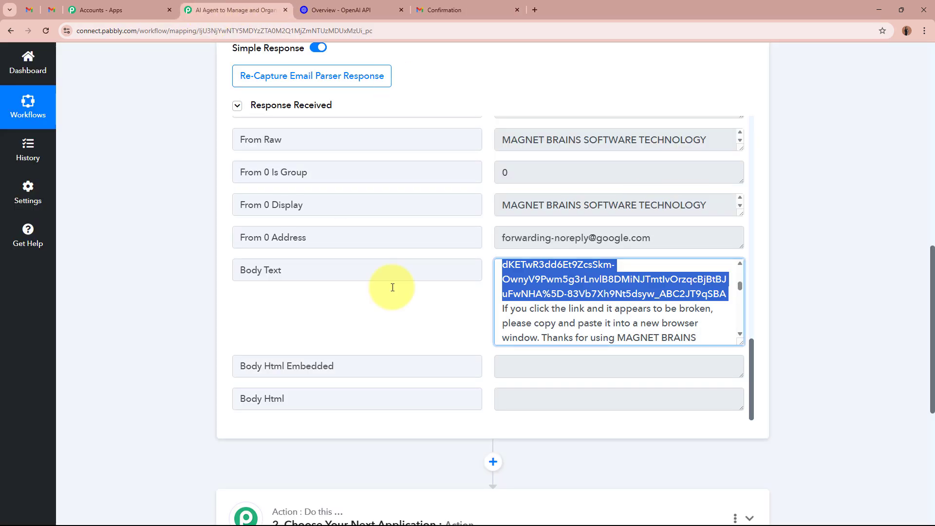
left_click(437, 6)
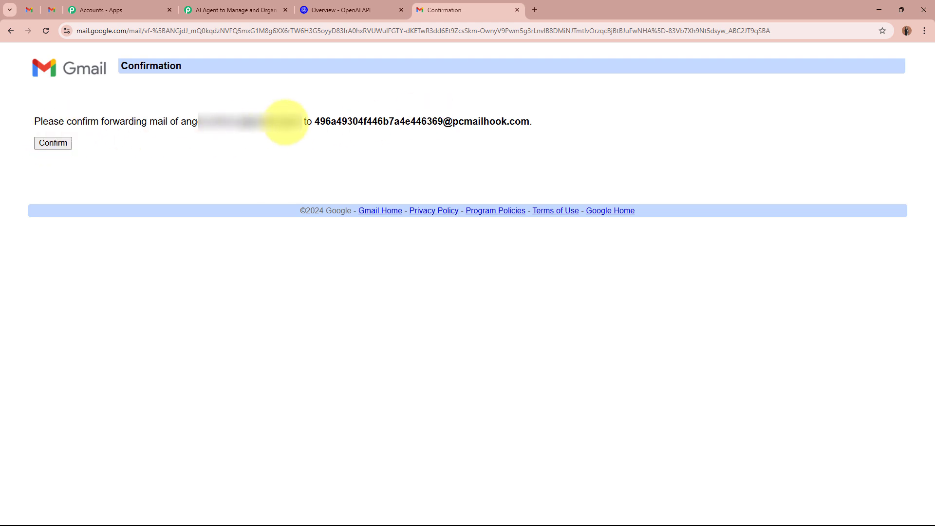
left_click_drag(312, 121, 604, 121)
left_click(604, 122)
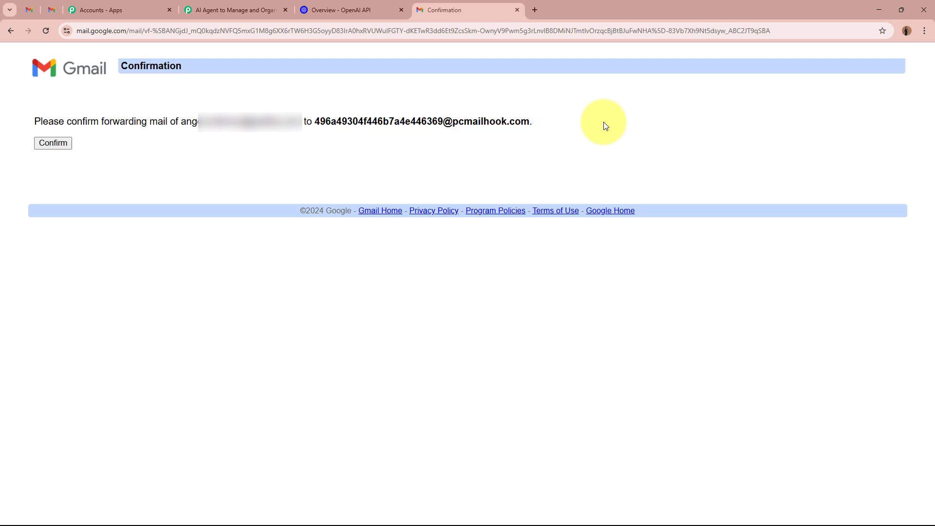
left_click(59, 152)
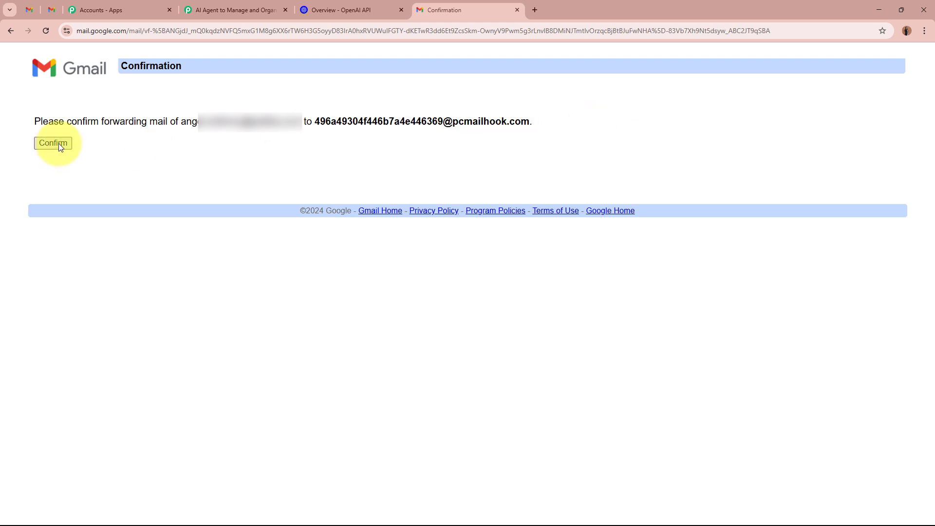
left_click(59, 143)
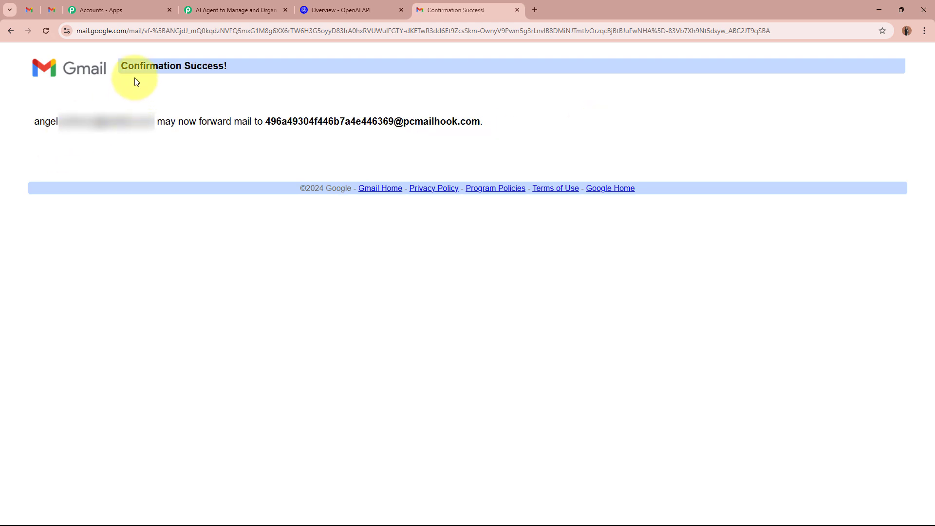
left_click_drag(122, 68, 270, 72)
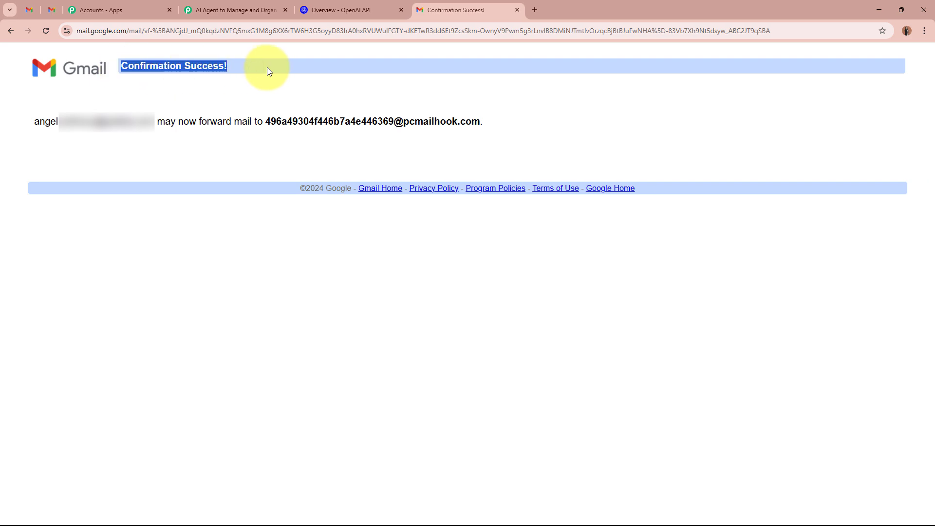
left_click(517, 10)
- Re-capture the Email Parser response, answering Yes, then return to Gmail
left_click(256, 7)
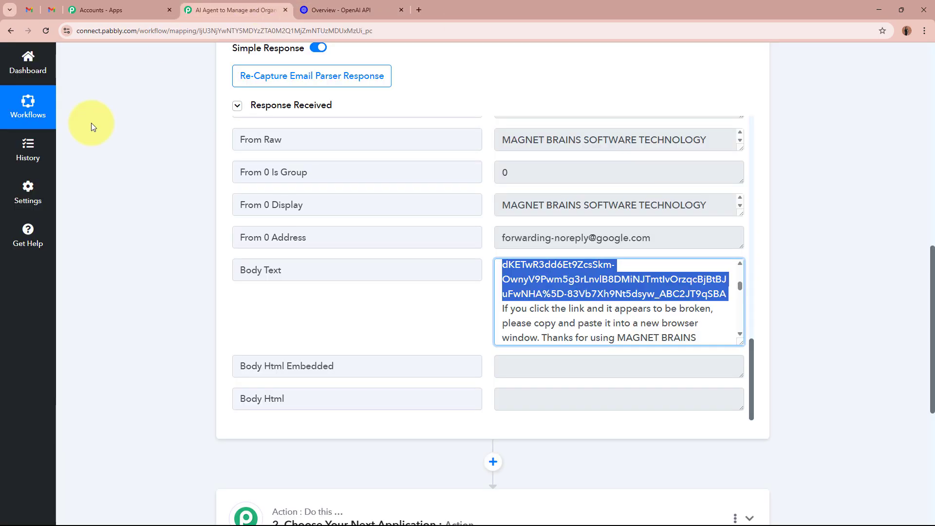
left_click(336, 80)
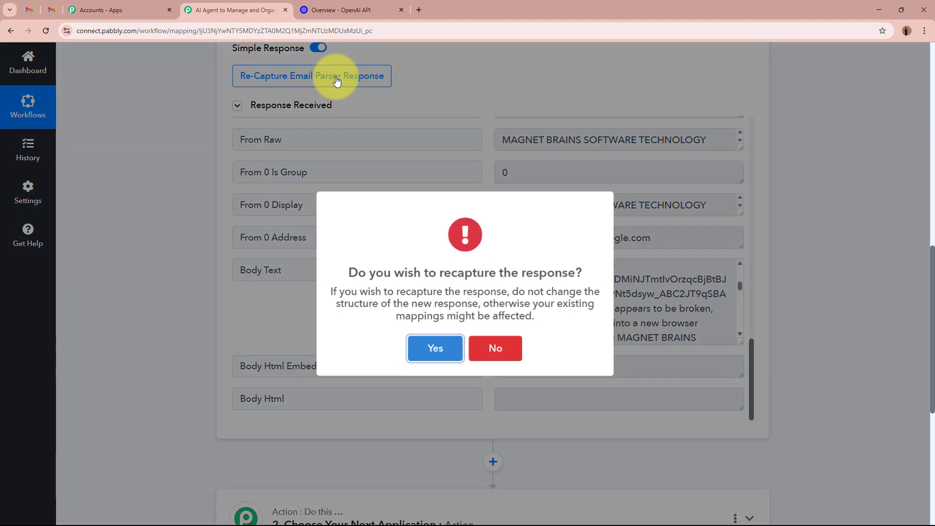
left_click(440, 356)
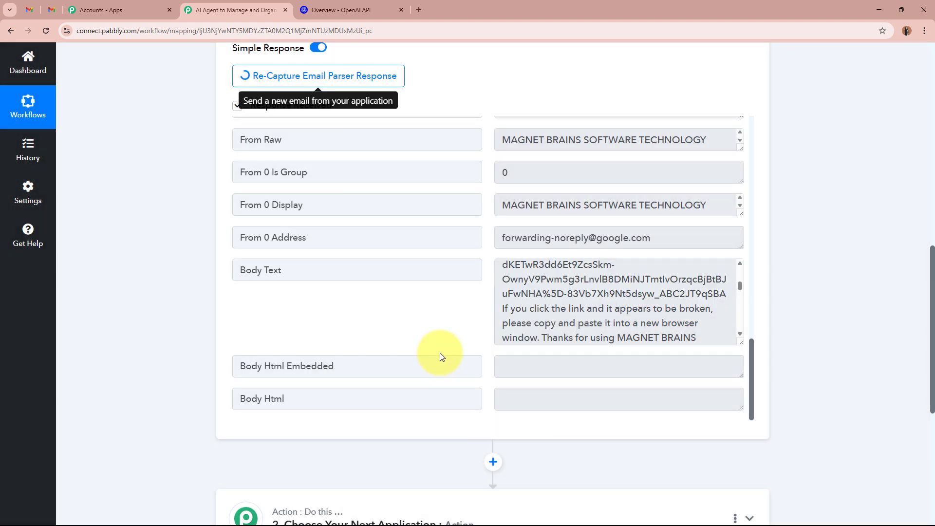
scroll(567, 125, "up", 10)
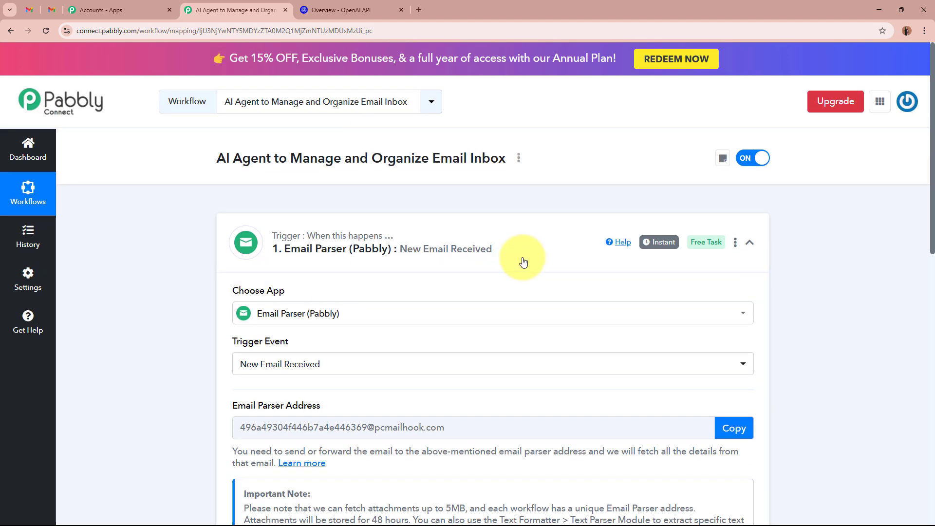
left_click(36, 9)
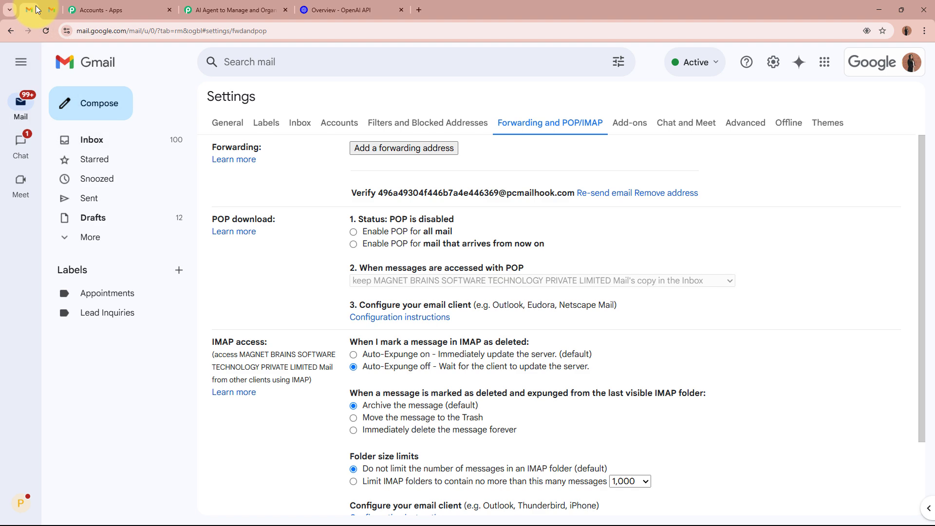
- Turn on forwarding a copy of incoming mail and paste the Pabbly parser address as target
left_click(45, 33)
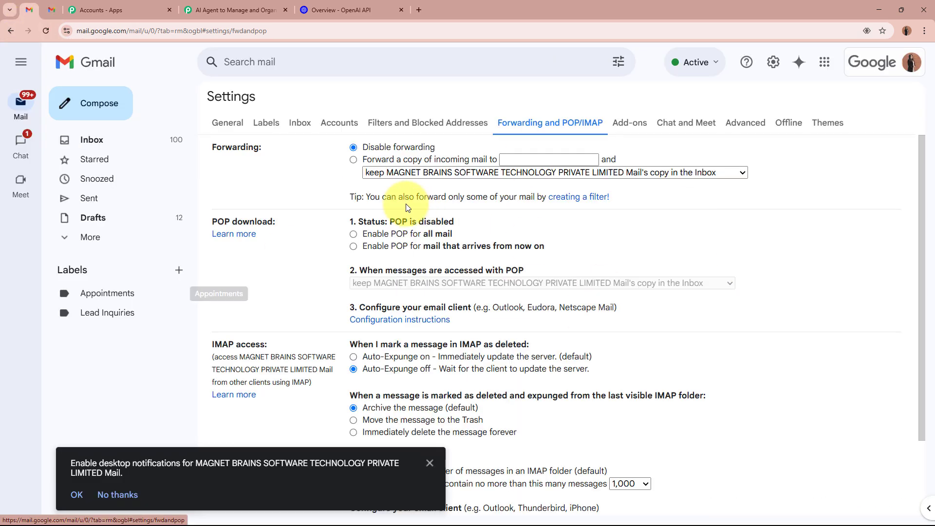
left_click(355, 159)
left_click(537, 159)
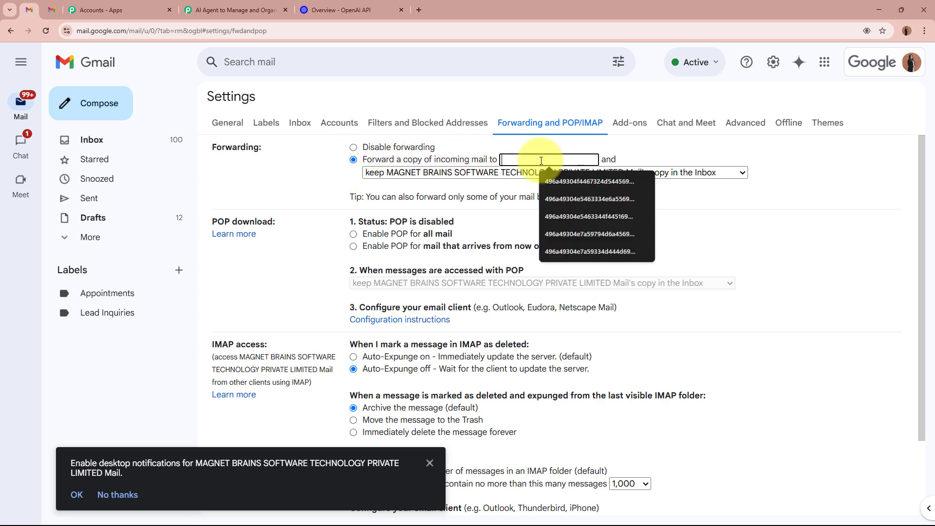
left_click(233, 10)
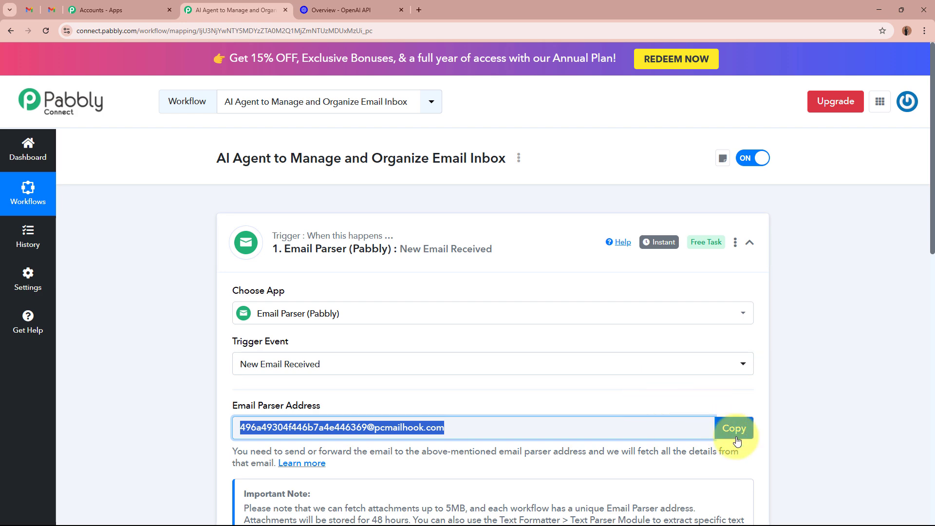
left_click(722, 428)
left_click(30, 10)
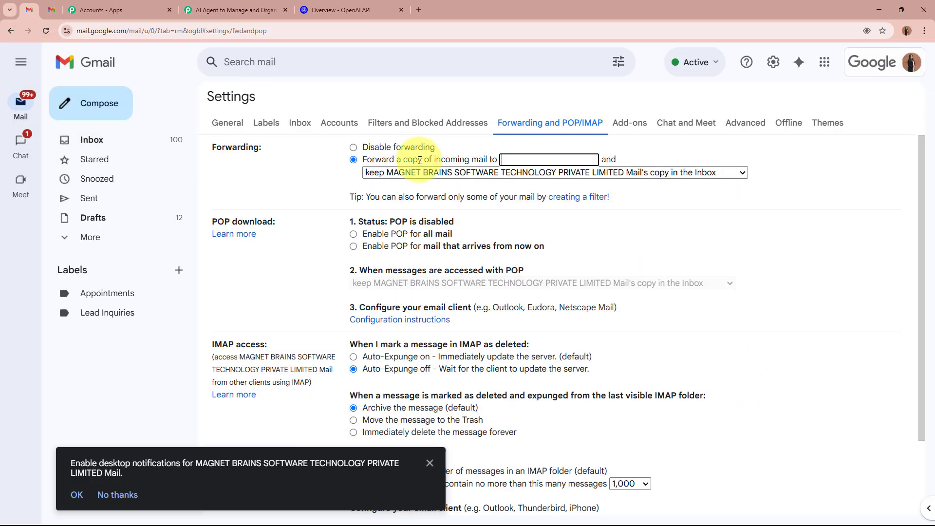
key("ctrl+v")
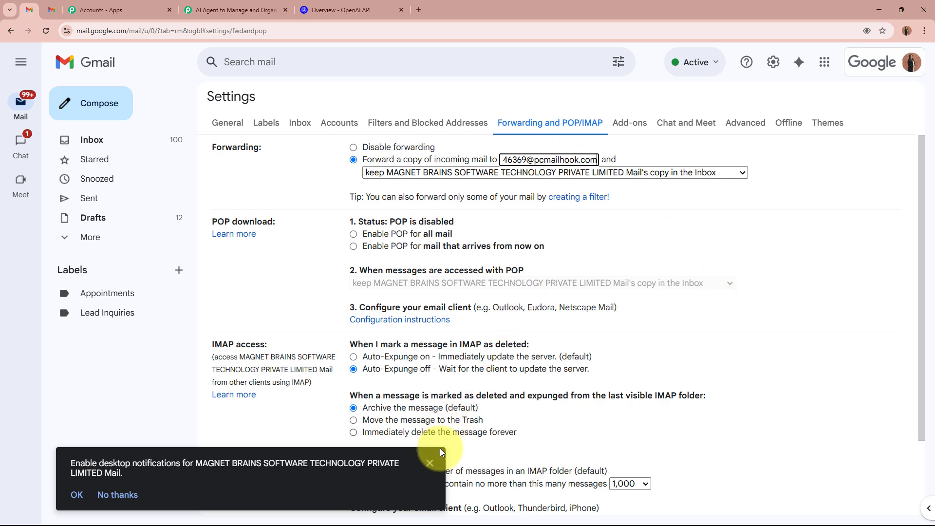
- Save the forwarding change and reopen Forwarding and POP/IMAP settings to verify it
left_click(429, 462)
scroll(486, 413, "down", 2)
left_click(545, 454)
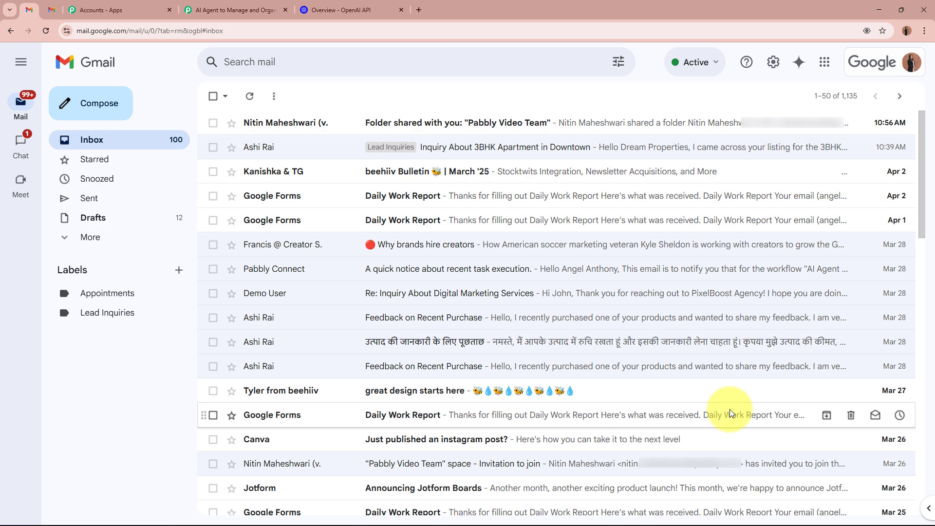
left_click(773, 63)
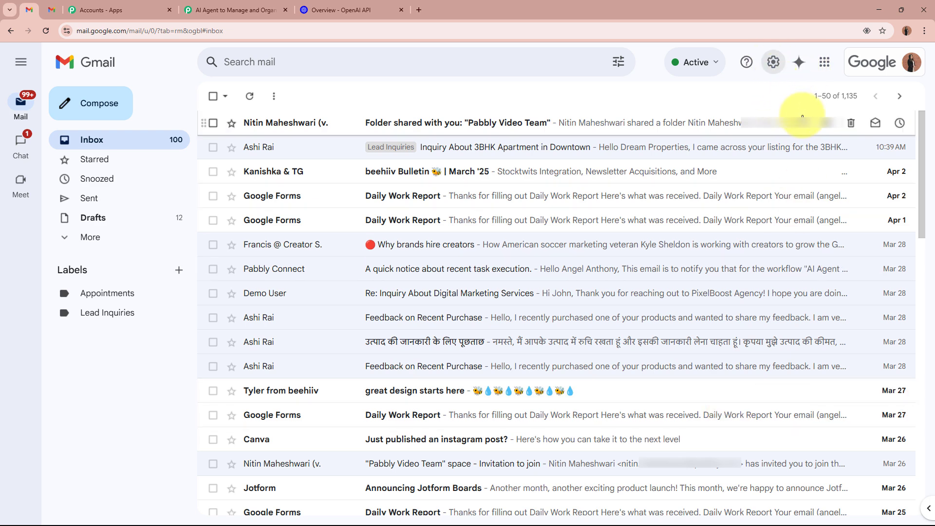
left_click(810, 122)
left_click(543, 123)
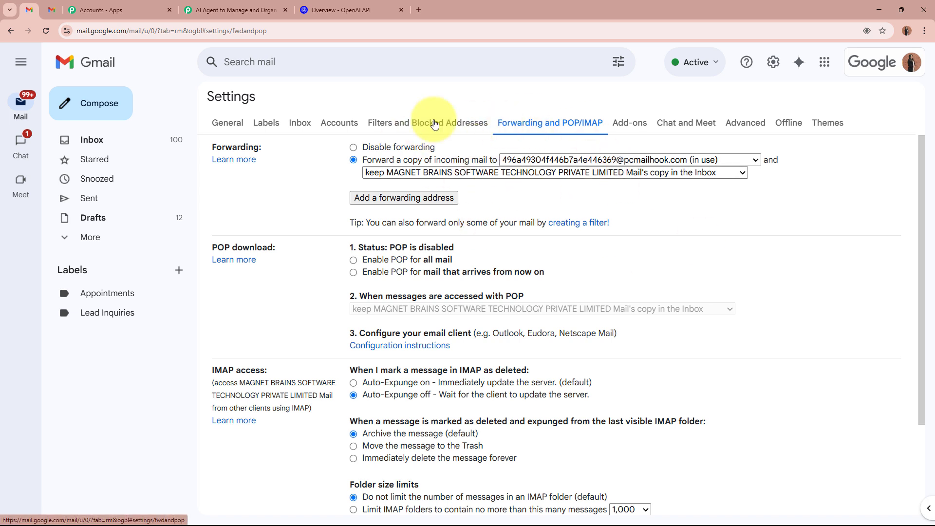
left_click(252, 11)
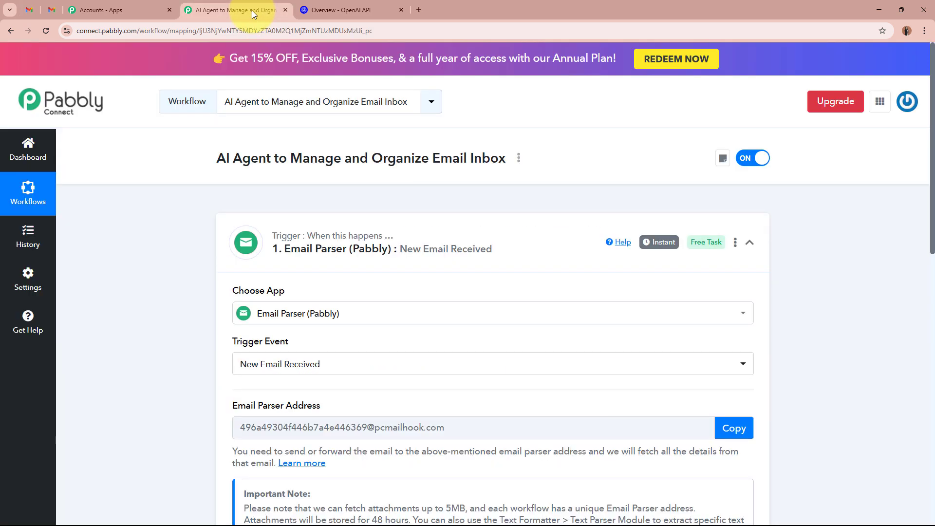
scroll(171, 267, "down", 7)
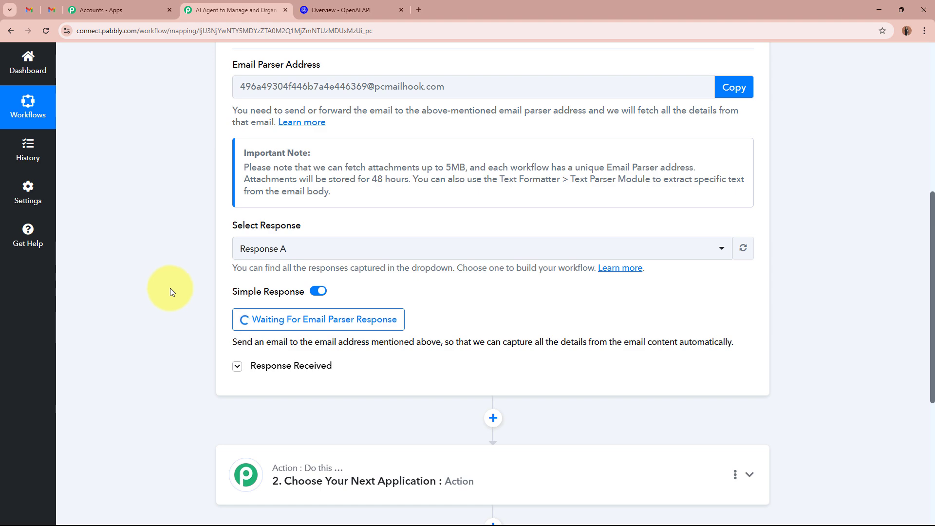
scroll(476, 267, "up", 7)
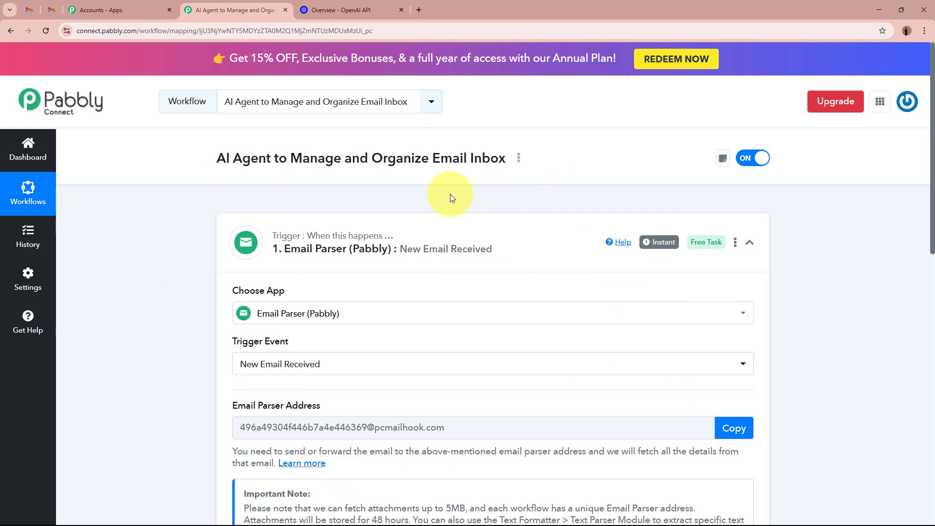
left_click(30, 10)
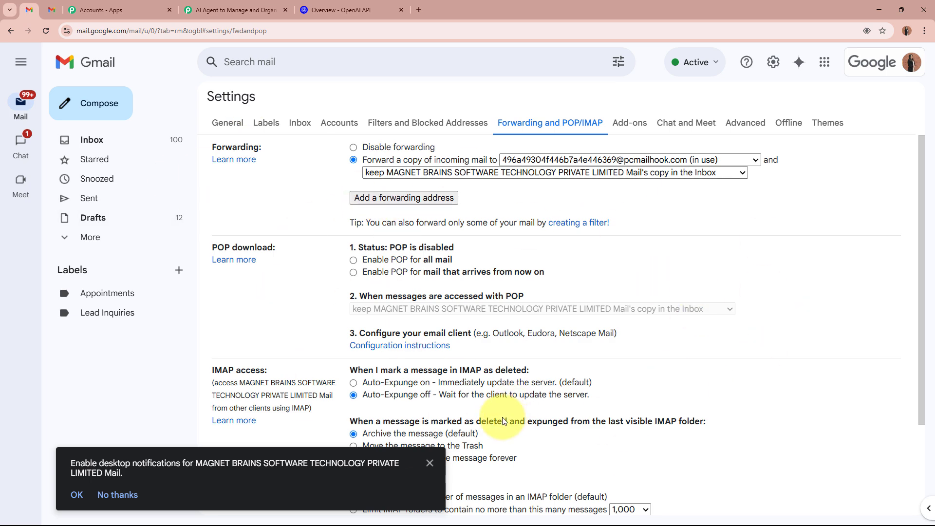
left_click(429, 462)
left_click(239, 7)
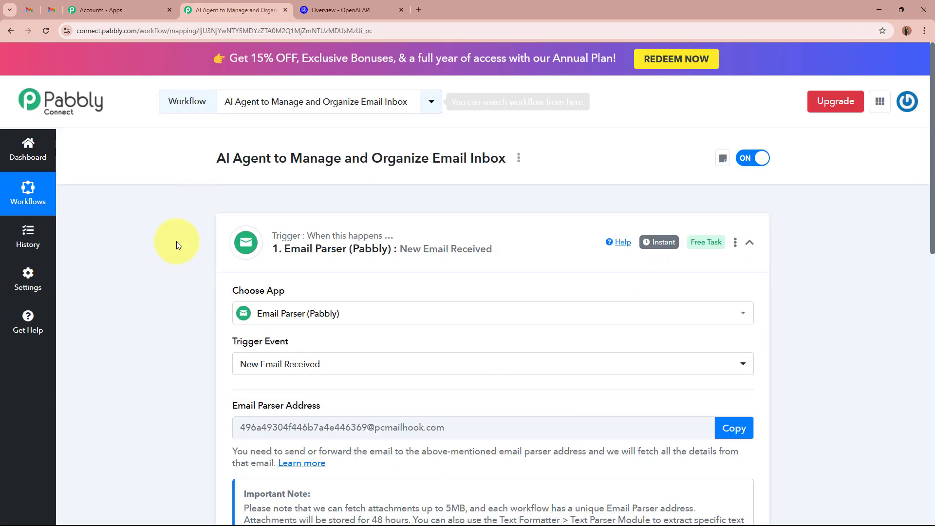
scroll(206, 393, "down", 6)
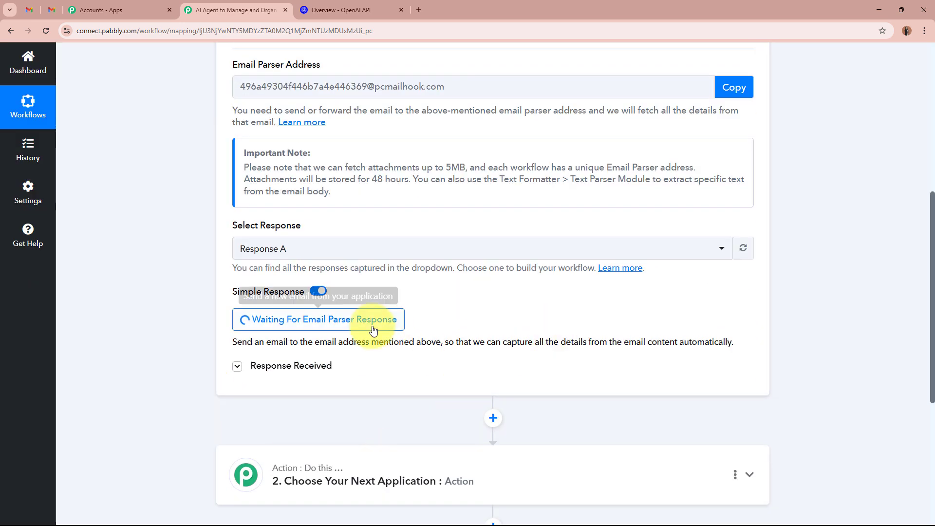
scroll(372, 328, "up", 6)
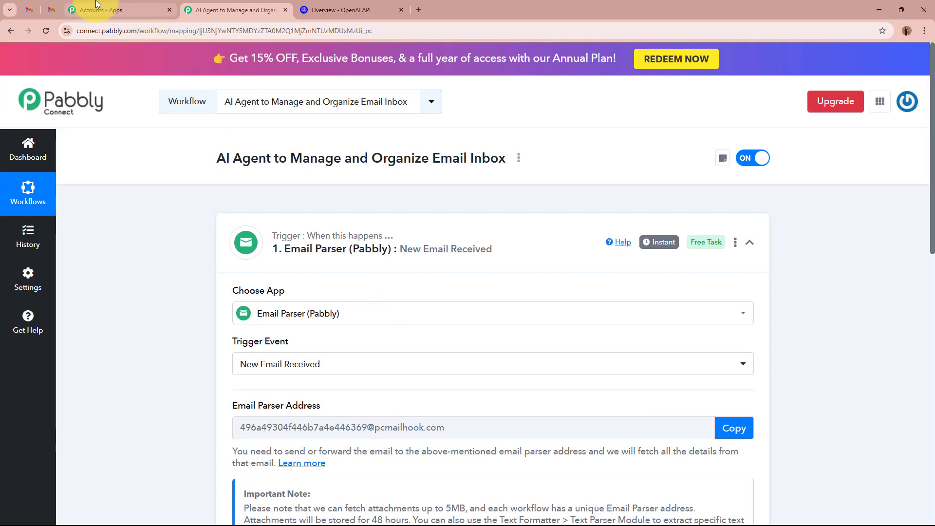
- Send the 'Interested in a 2BHK Apartment – Need Details' enquiry about a Bhopal apartment
left_click(54, 10)
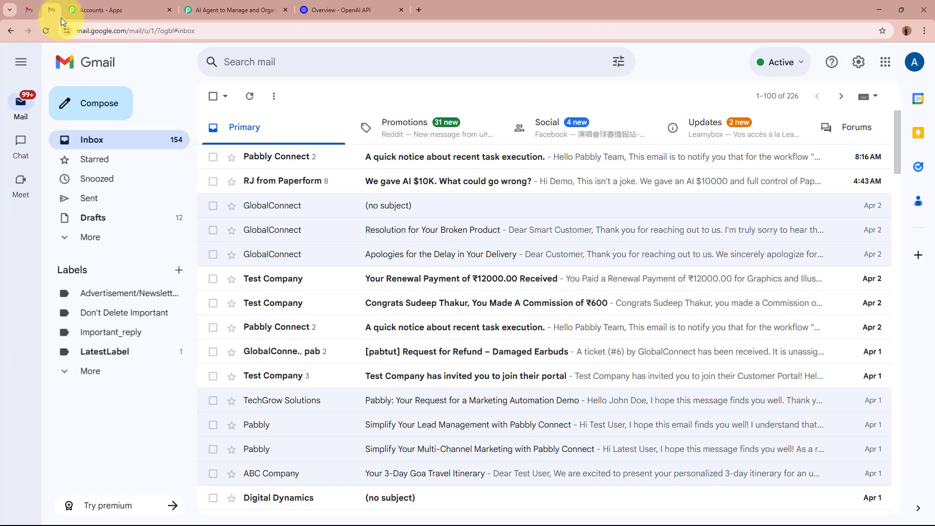
left_click(99, 101)
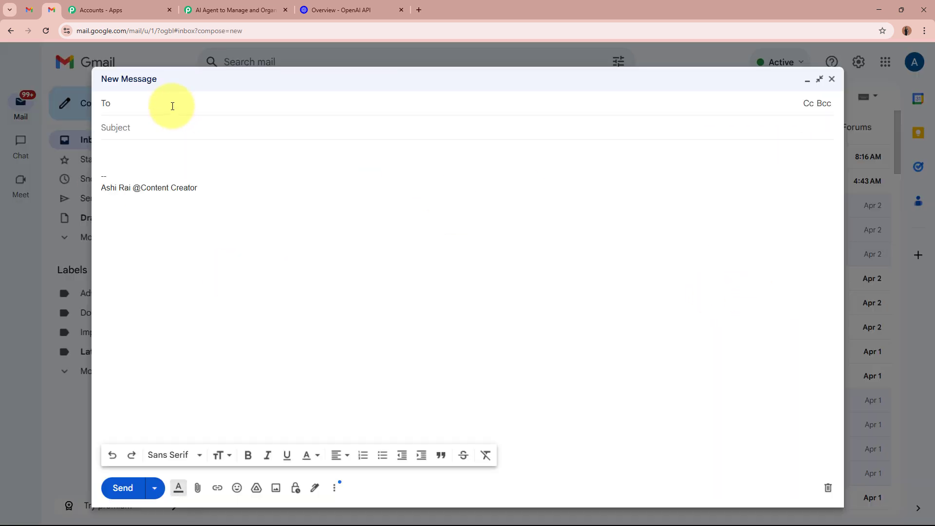
left_click(172, 127)
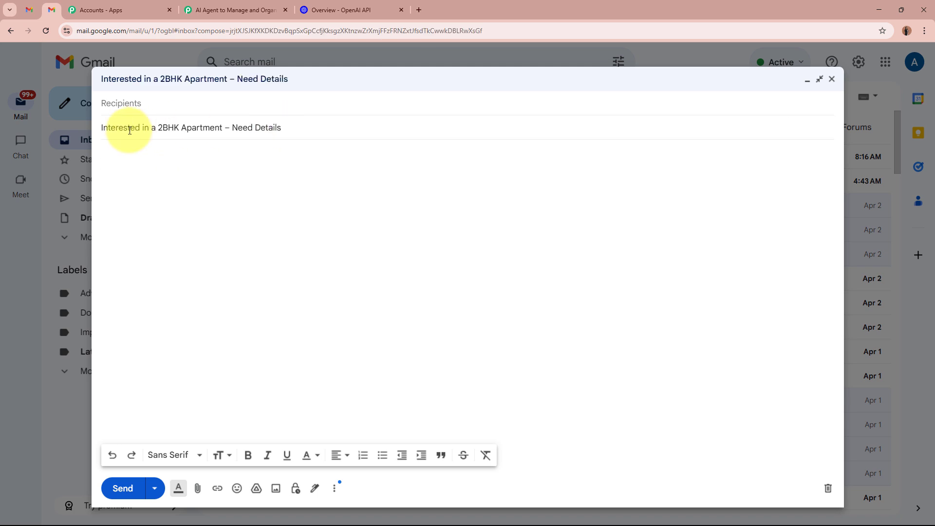
key("Tab")
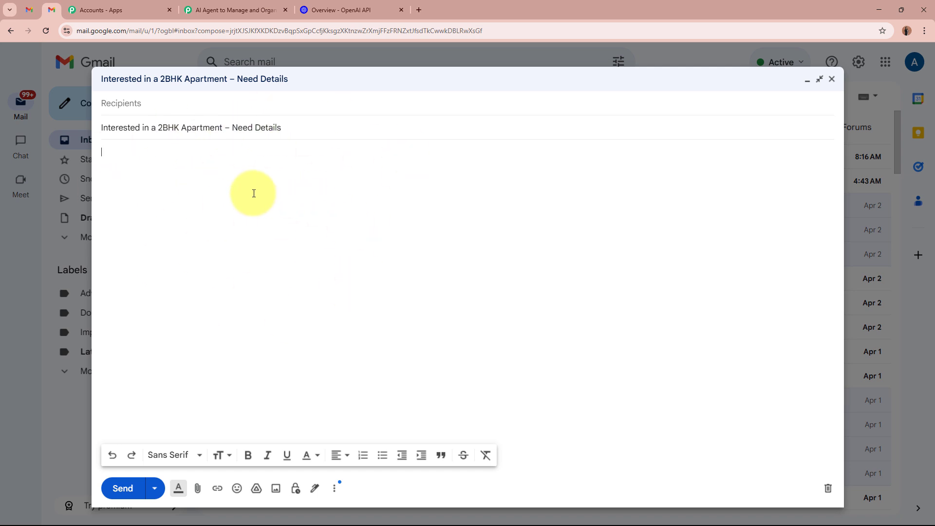
key("ctrl+v")
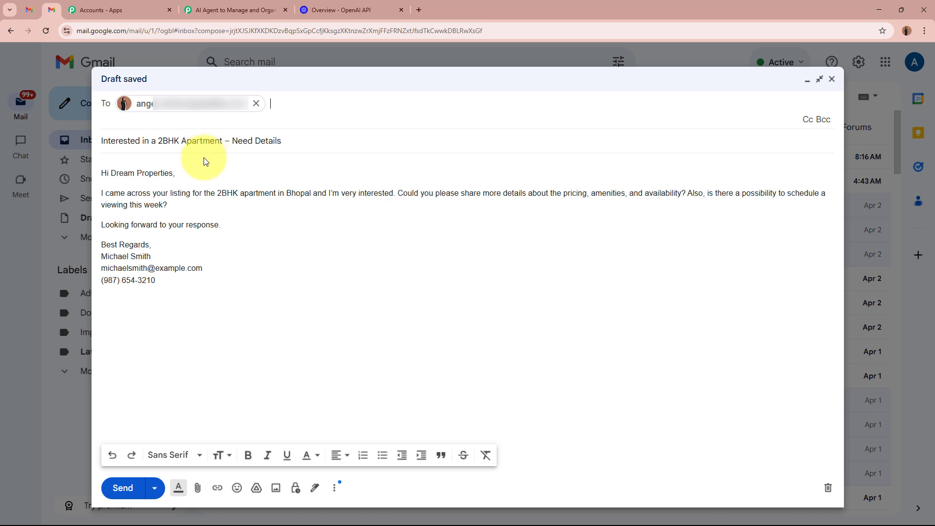
left_click(119, 488)
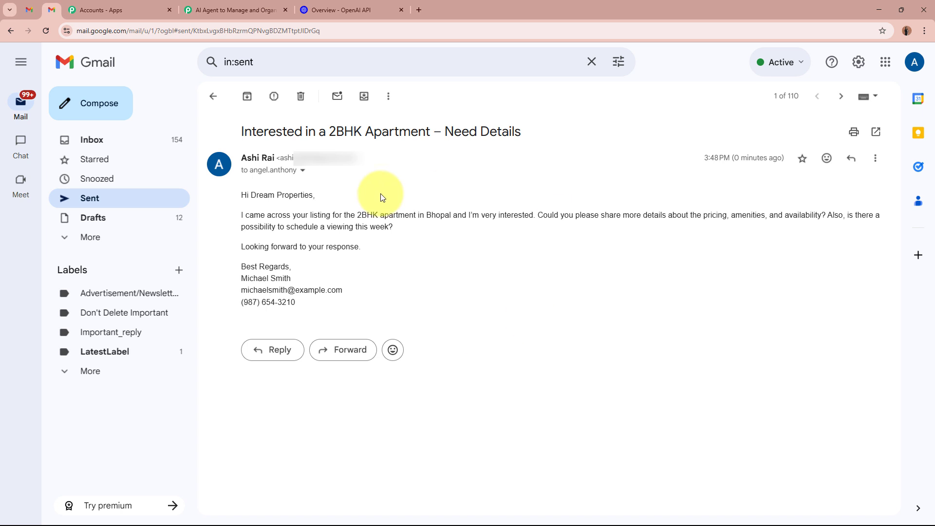
- Check the sent 2BHK apartment enquiry and confirm it arrived in the receiving Gmail inbox
left_click_drag(233, 194, 368, 317)
left_click(378, 297)
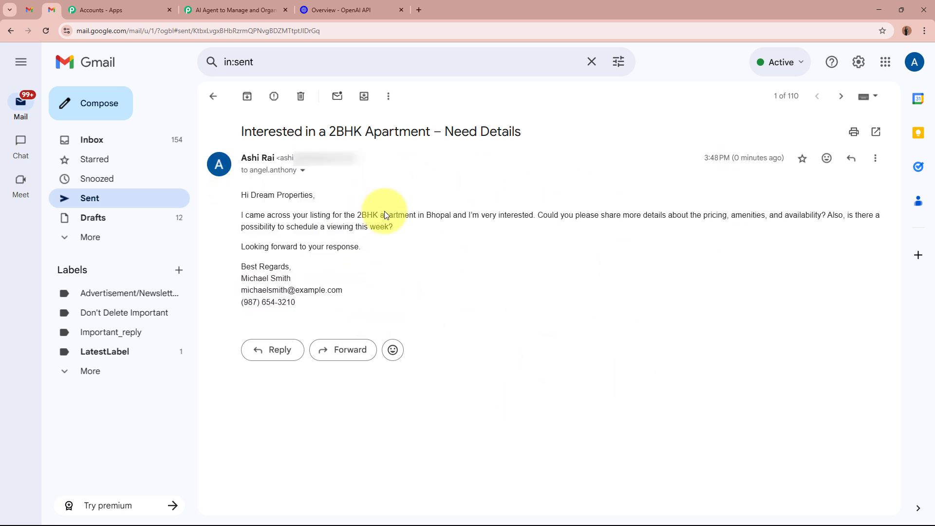
left_click(28, 9)
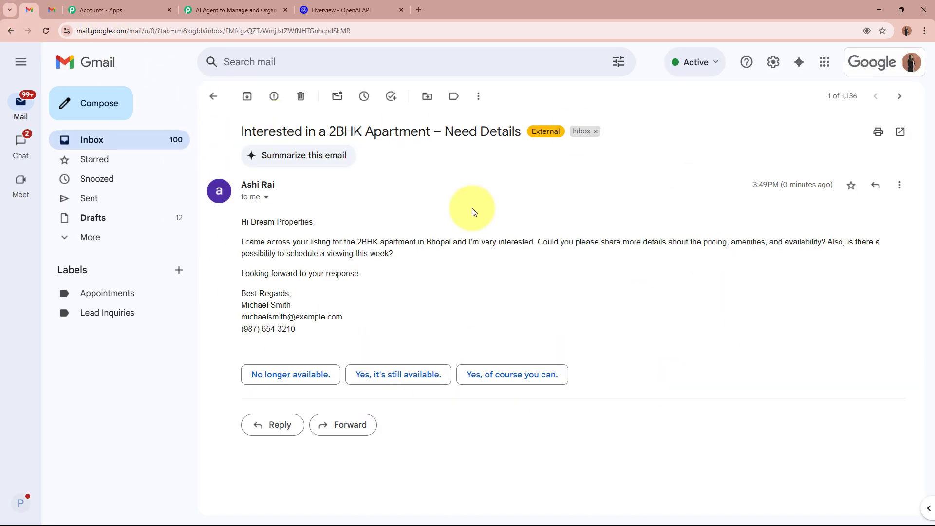
left_click_drag(256, 240, 392, 330)
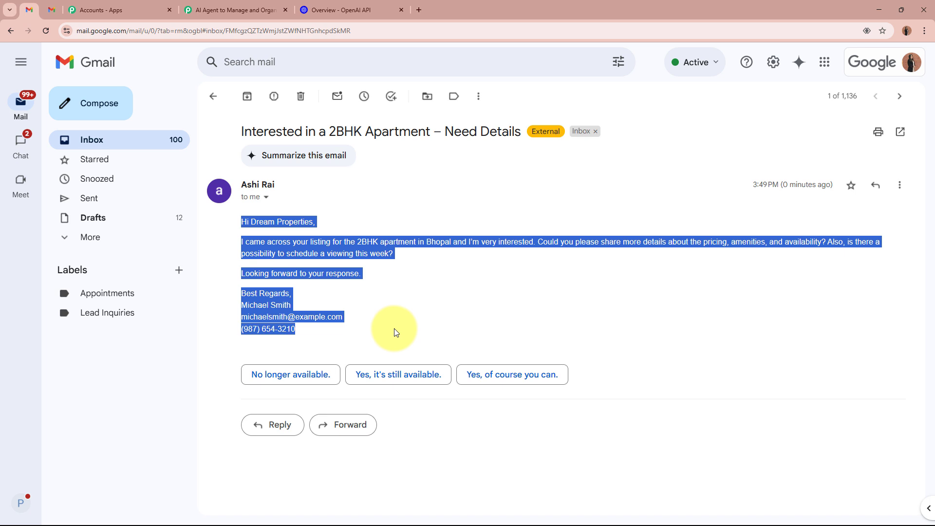
left_click(393, 329)
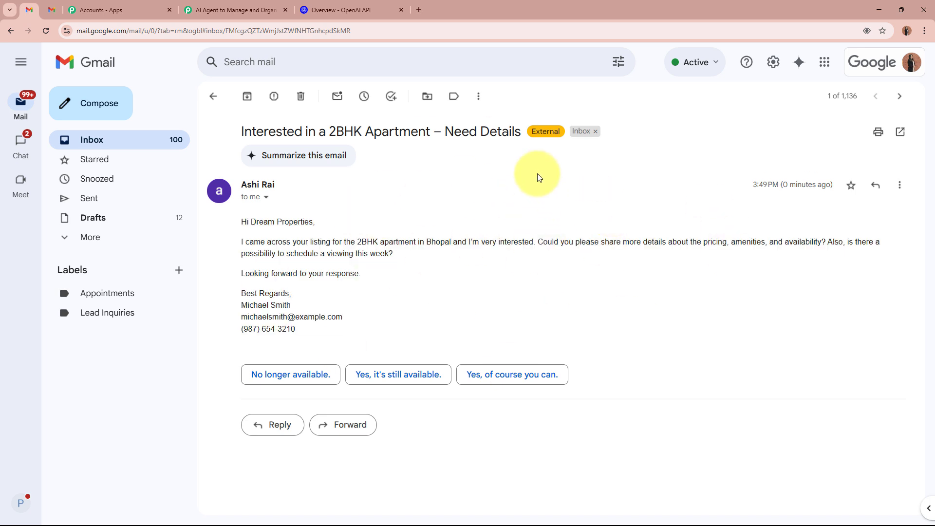
- Return to the Pabbly workflow and scroll down to the Response Received section
left_click(245, 5)
scroll(183, 299, "down", 10)
scroll(183, 299, "down", 3)
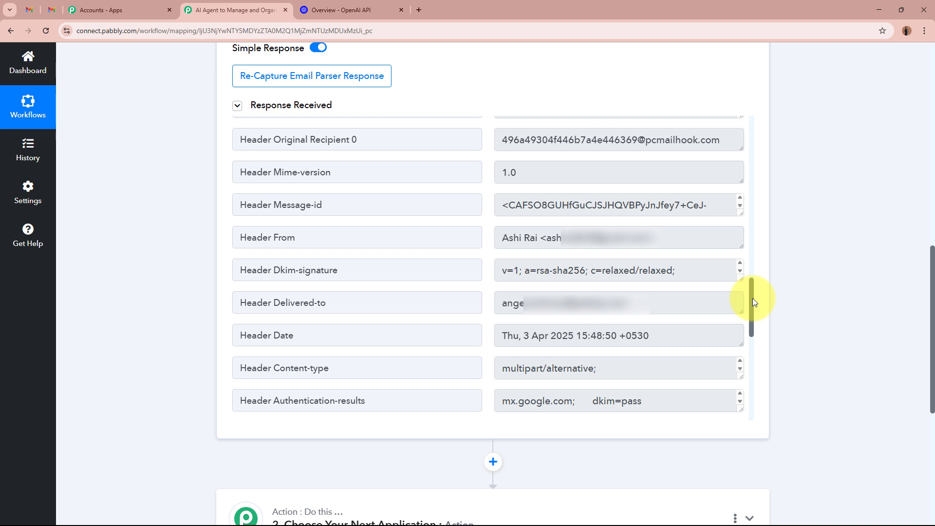
- Review the captured Subject, Body Text and signature details in Response Received
left_click_drag(752, 302, 752, 141)
left_click_drag(502, 285, 715, 280)
left_click(715, 280)
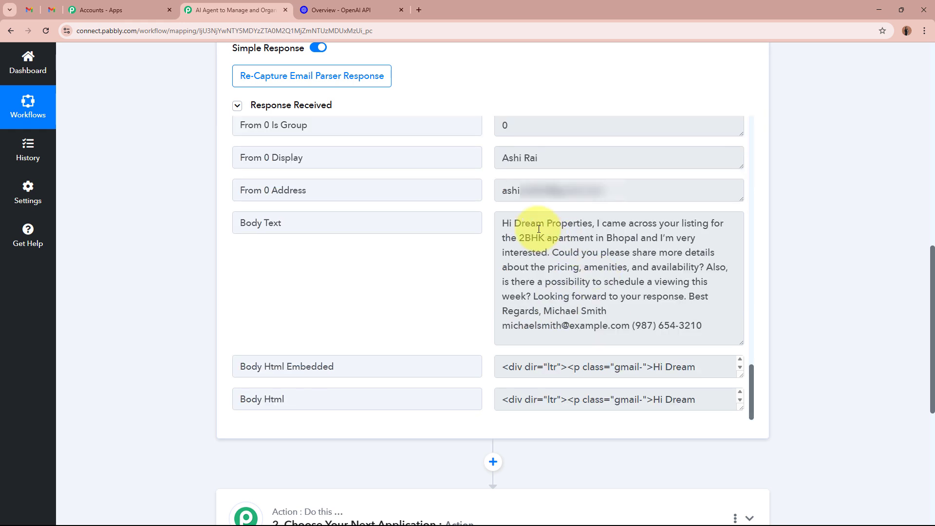
left_click_drag(503, 224, 710, 327)
left_click(714, 327)
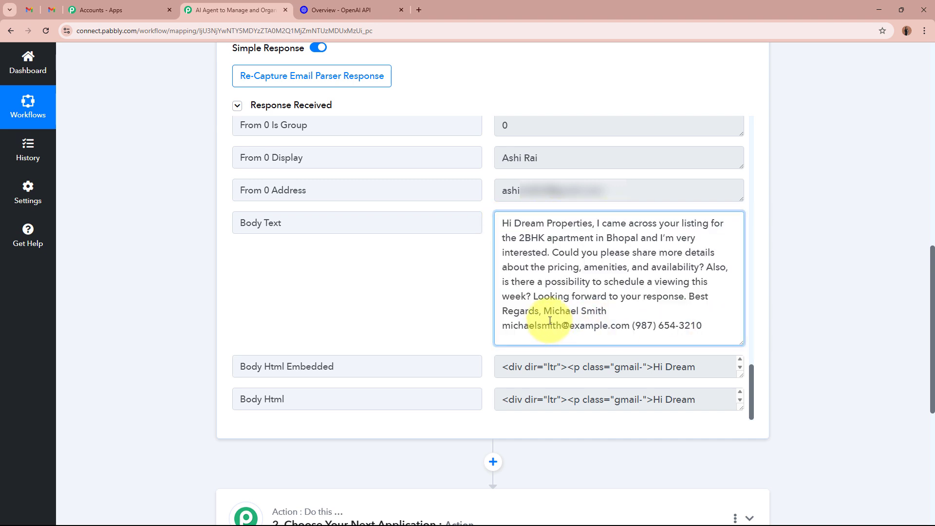
left_click_drag(510, 325, 727, 335)
left_click(727, 327)
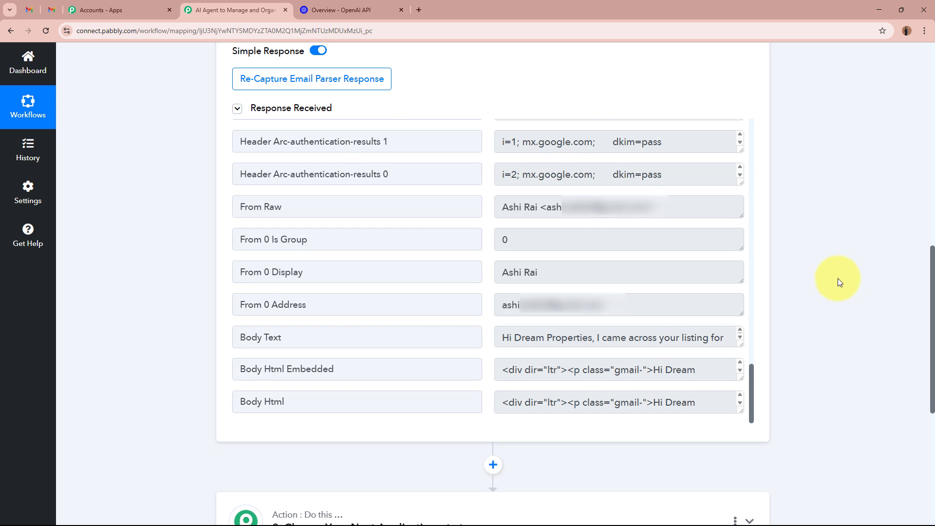
- Collapse the Email Parser trigger step and go back to the received enquiry in Gmail
scroll(837, 279, "up", 5)
scroll(838, 278, "up", 6)
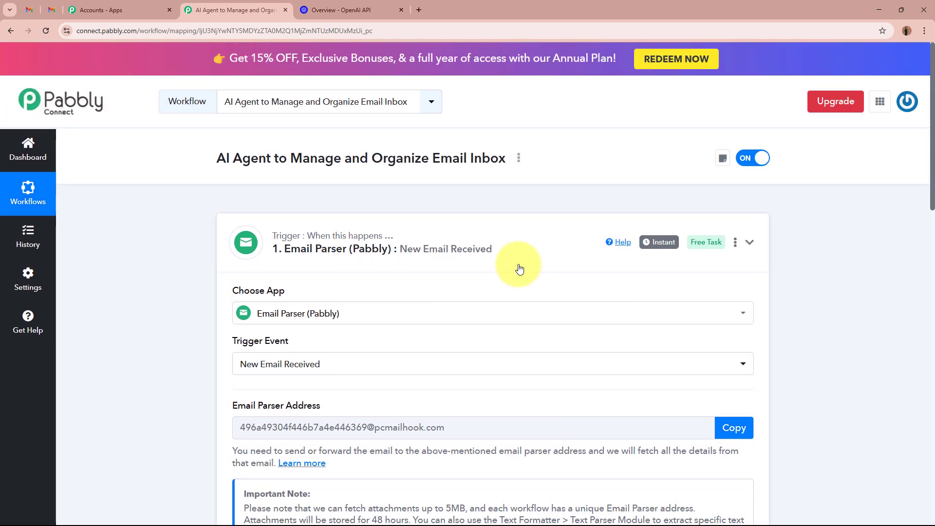
left_click(342, 268)
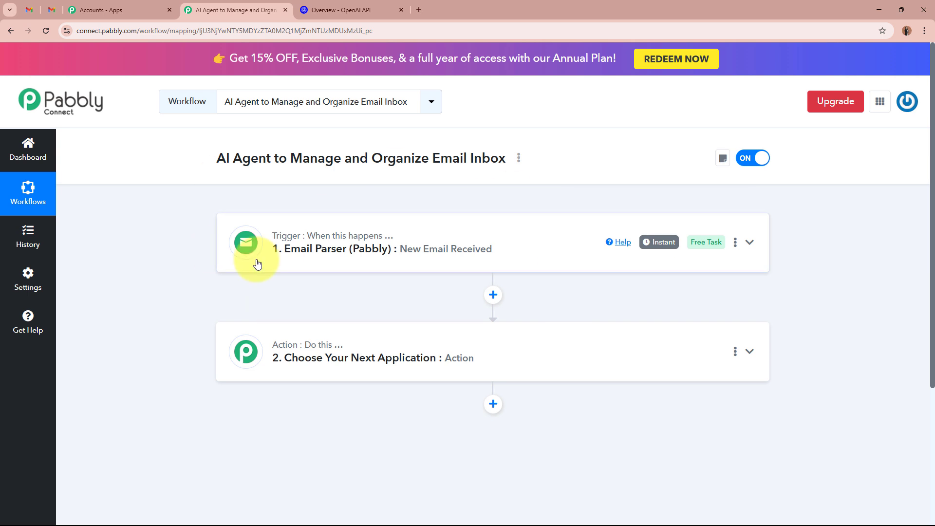
left_click(29, 10)
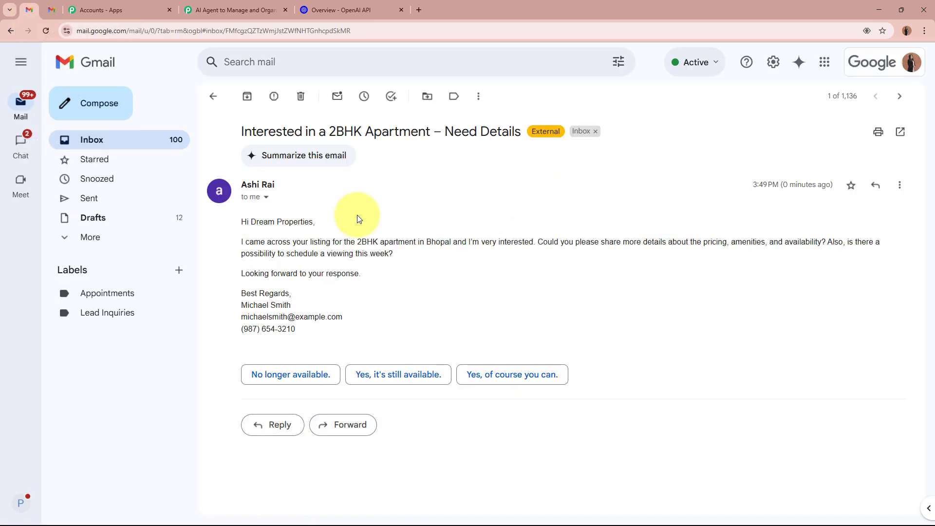
left_click(232, 10)
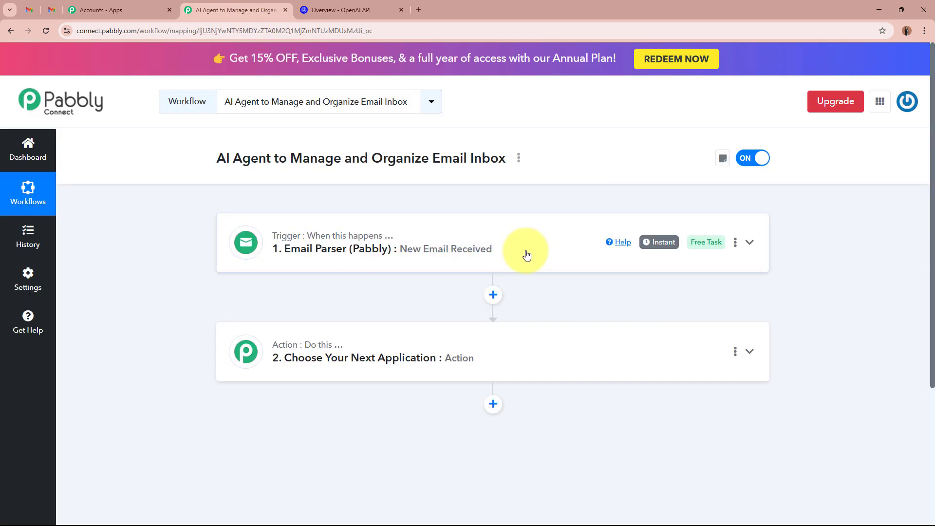
left_click(28, 10)
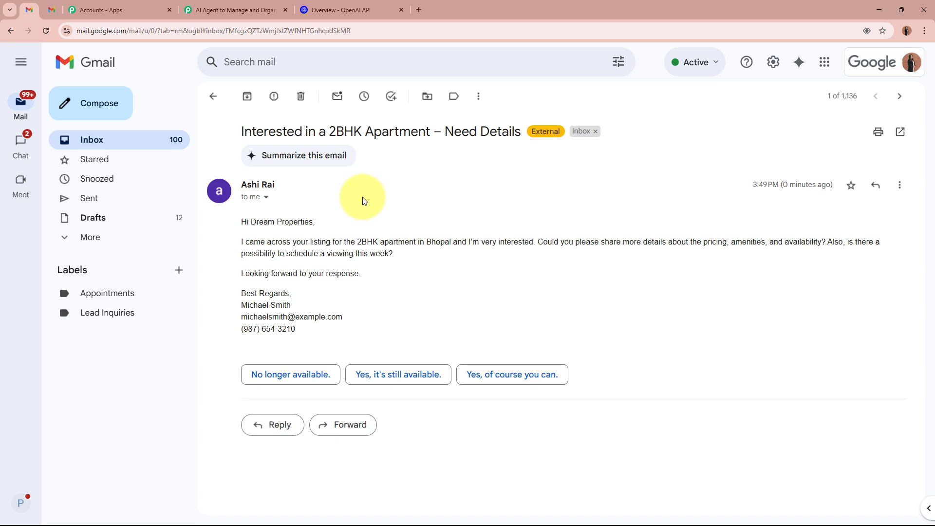
- Return from Gmail to the 'AI Agent to Manage and Organize' Pabbly workflow
left_click(183, 9)
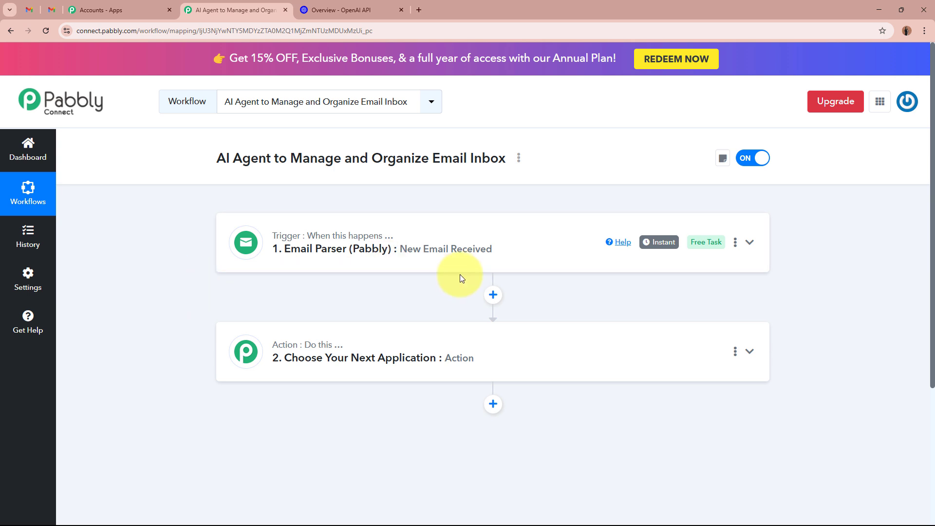
- Make the second step a Filter (Pabbly) step with the Filter Values action event
left_click(616, 368)
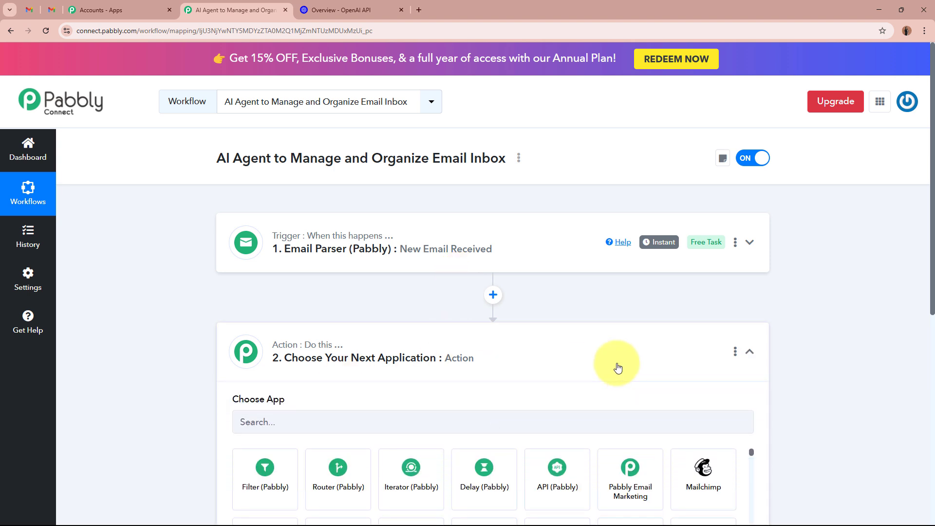
scroll(616, 368, "down", 3)
left_click(234, 313)
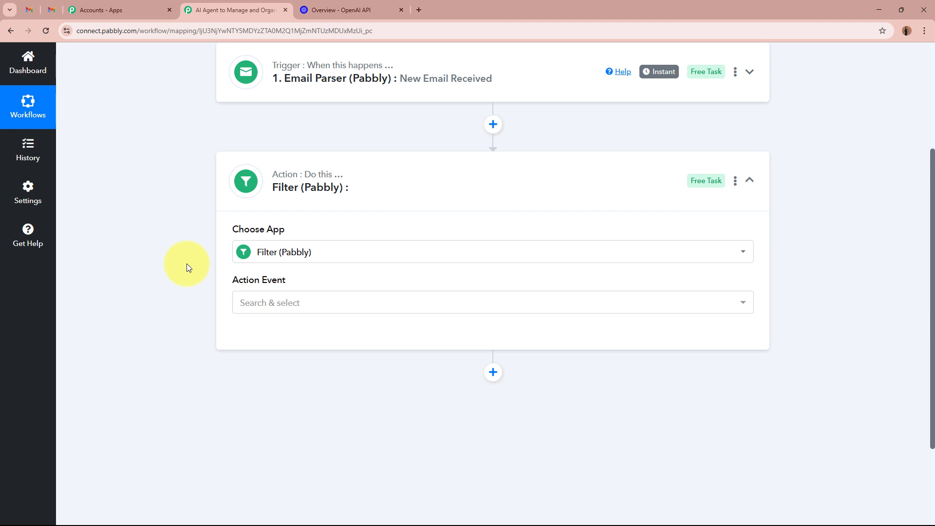
left_click(301, 302)
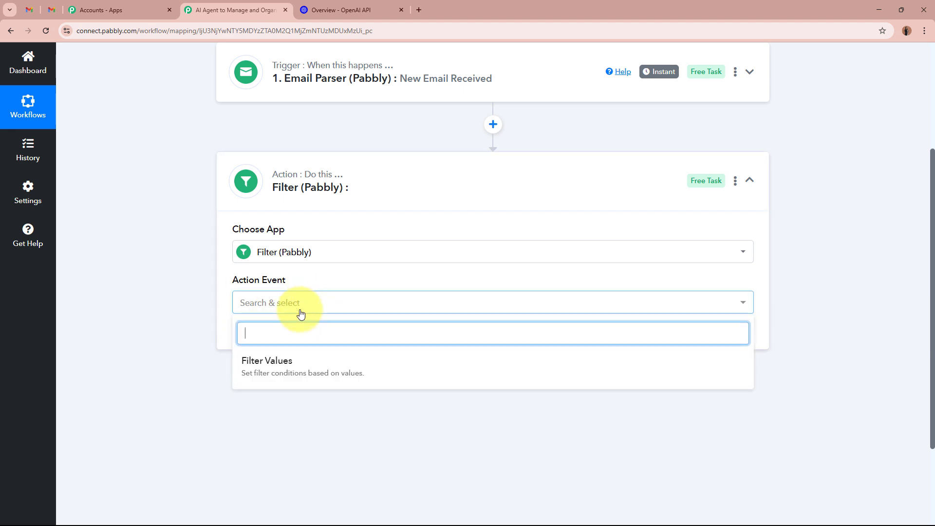
left_click(293, 364)
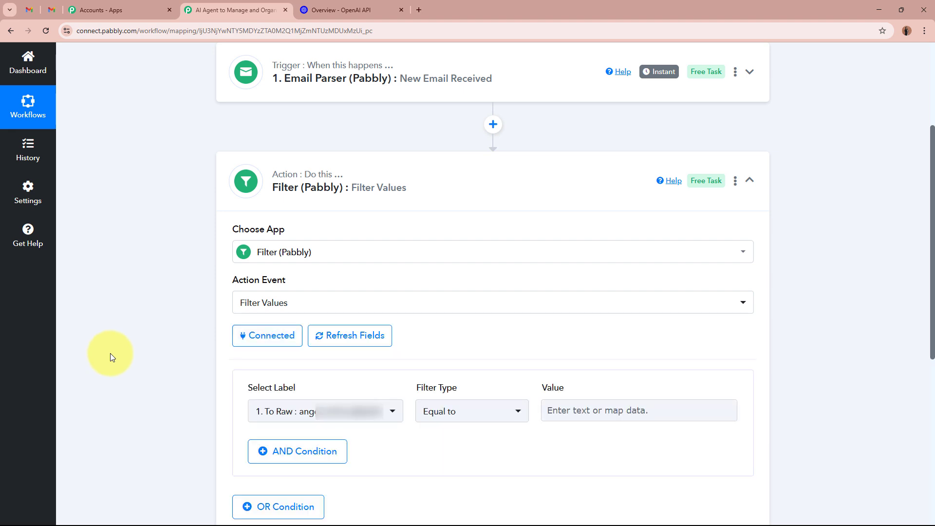
scroll(110, 357, "down", 3)
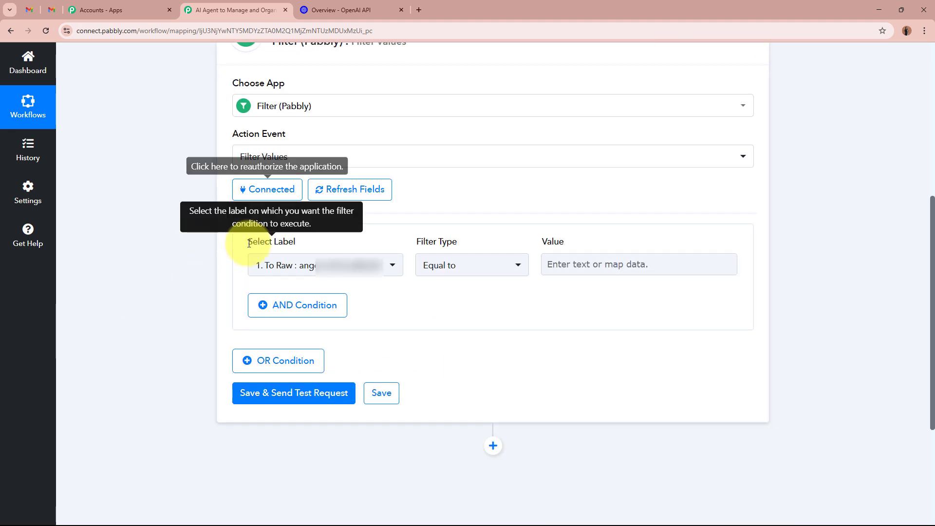
left_click_drag(247, 241, 305, 243)
left_click(150, 275)
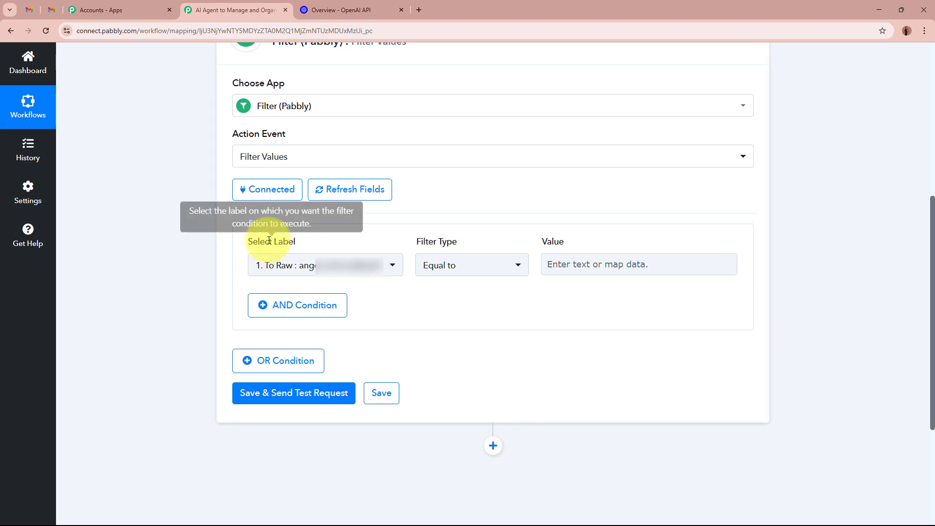
- Set the filter condition to Subject contains 'Interested'
left_click(322, 264)
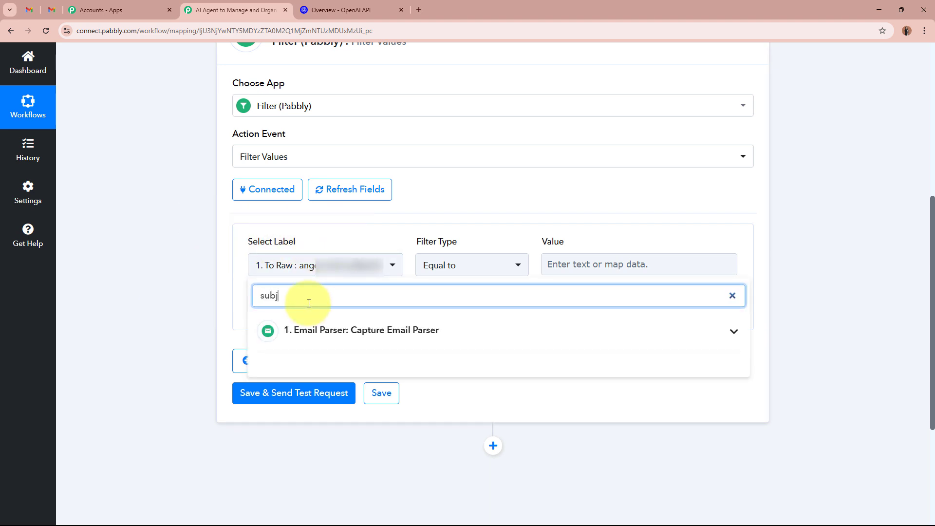
left_click(315, 333)
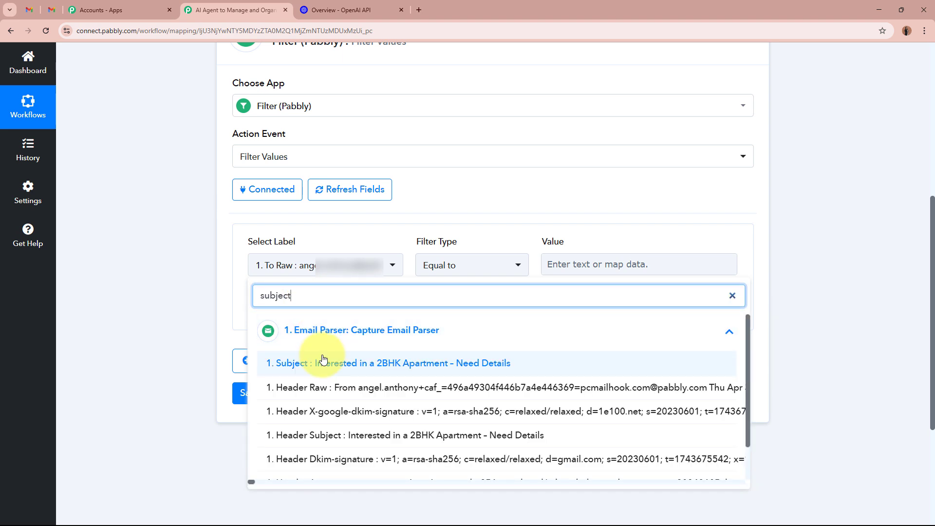
left_click(319, 358)
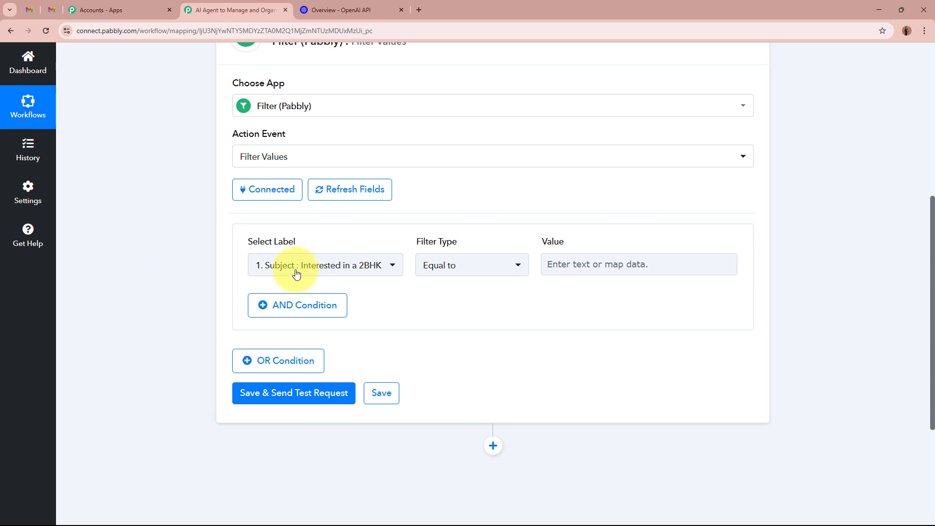
left_click(426, 270)
left_click(459, 369)
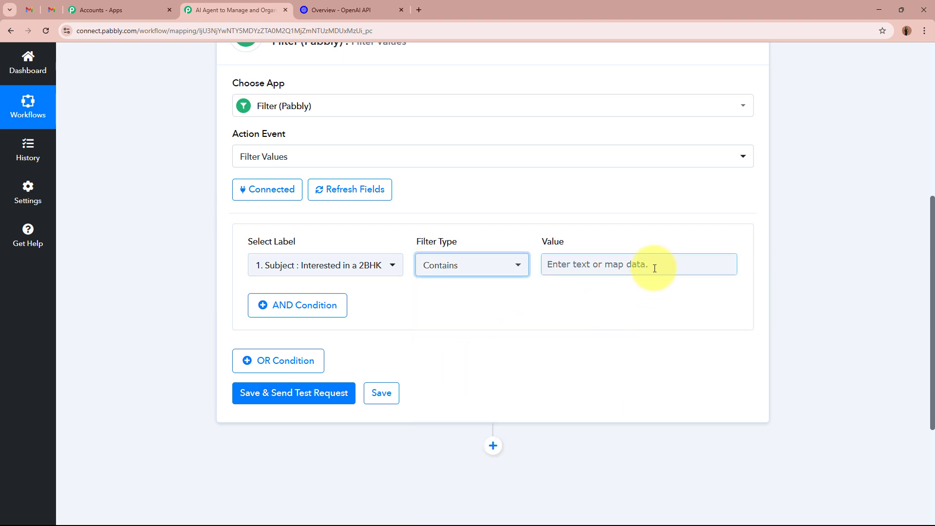
left_click(652, 267)
type("In")
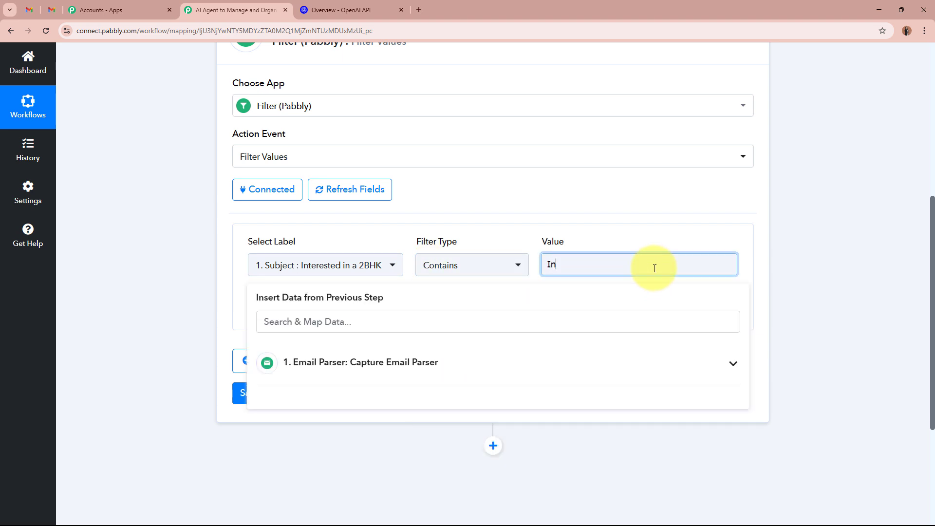
type("terested")
left_click(565, 265)
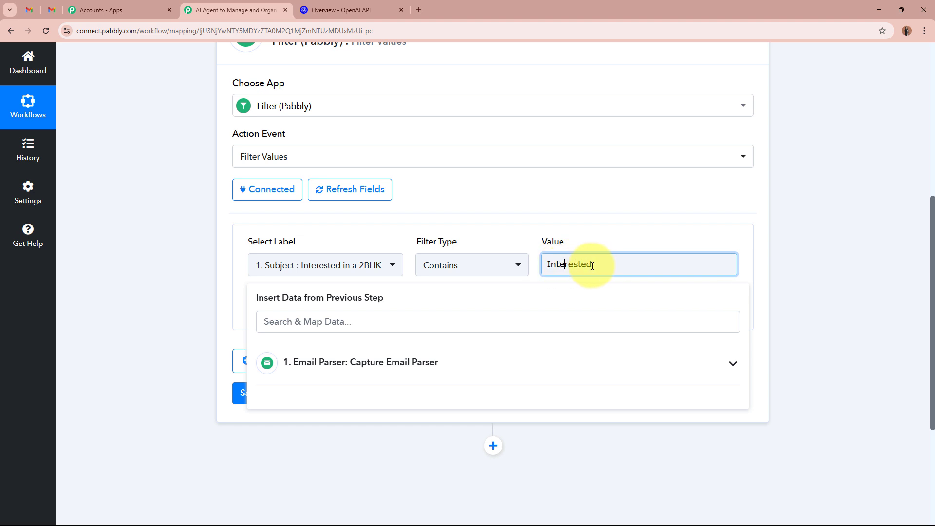
left_click(803, 261)
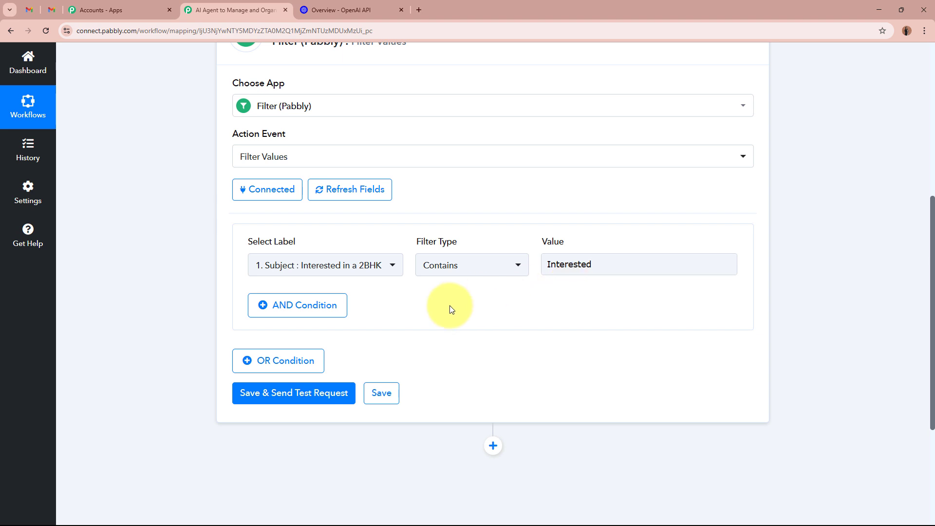
- Add an OR condition: Subject contains 'Apartment'
left_click(282, 362)
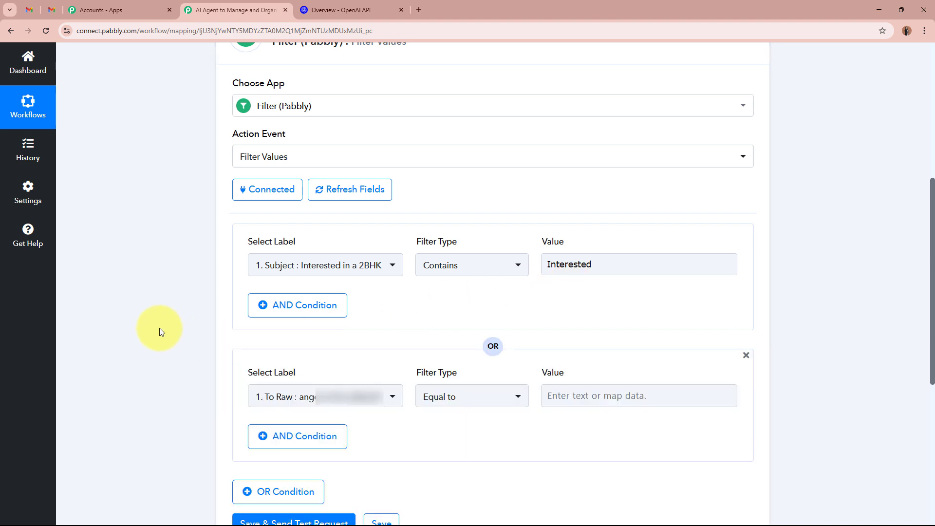
scroll(177, 344, "down", 2)
left_click(324, 299)
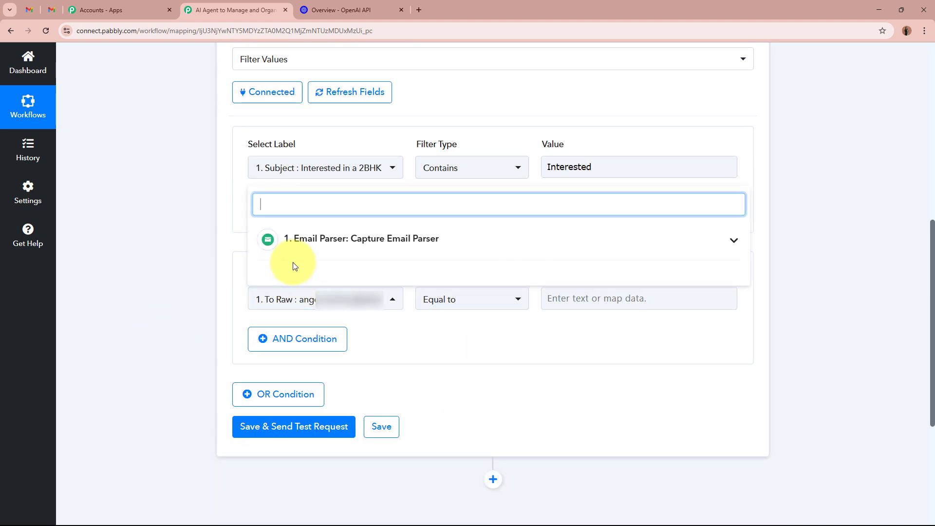
type("subject")
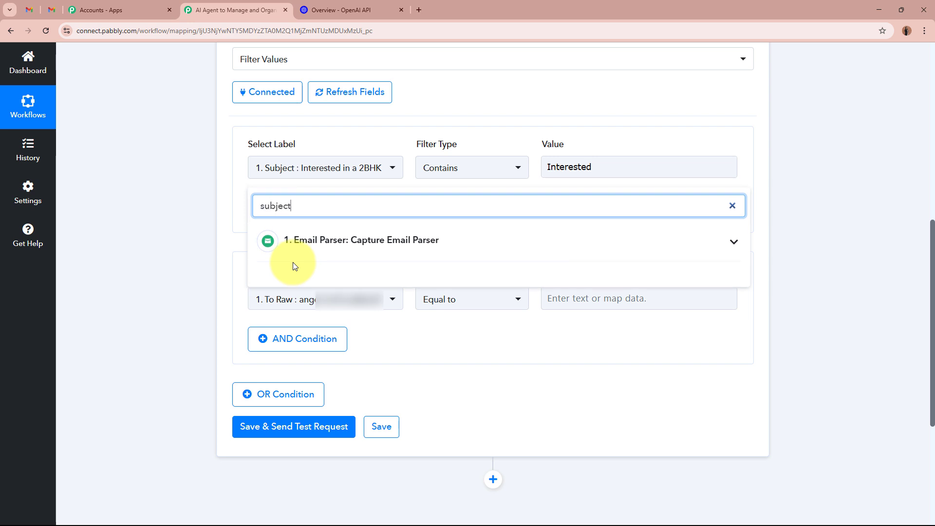
left_click(339, 250)
left_click(339, 271)
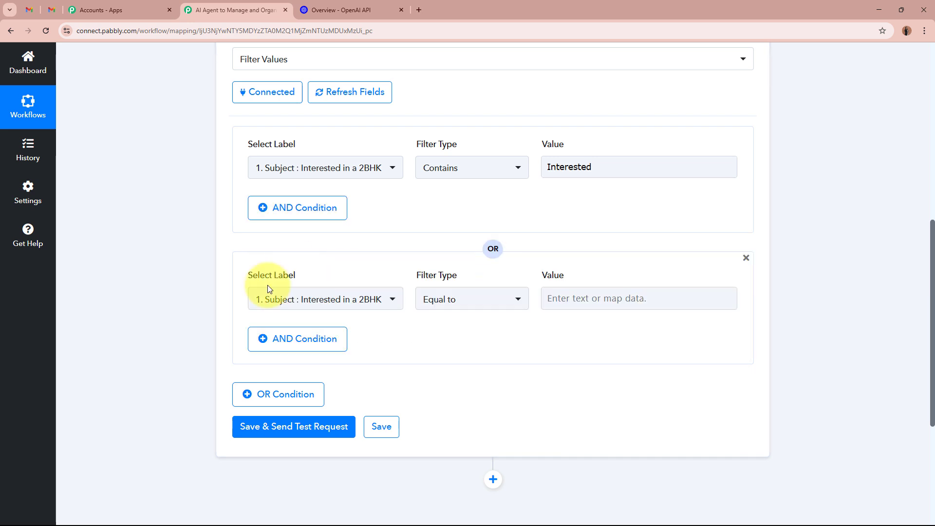
left_click(465, 308)
left_click(503, 178)
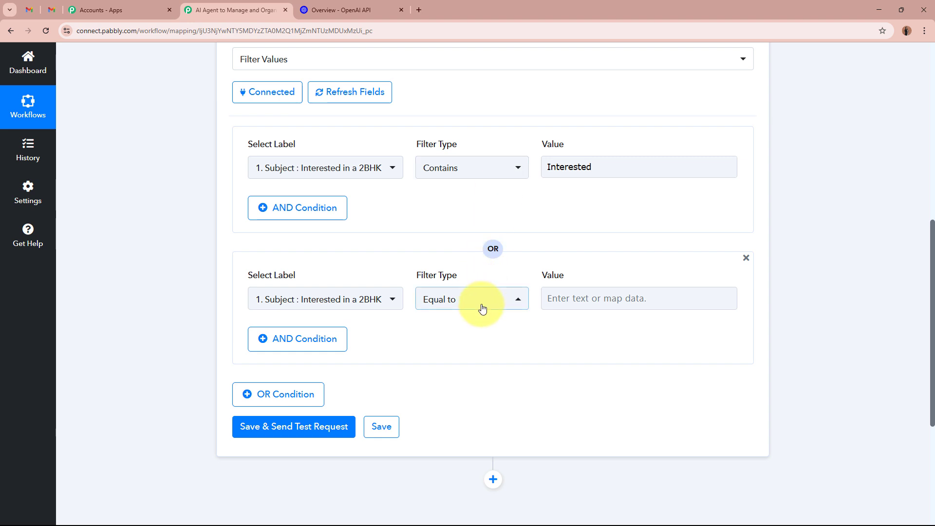
left_click(495, 298)
left_click(489, 178)
left_click(618, 298)
type("Ap")
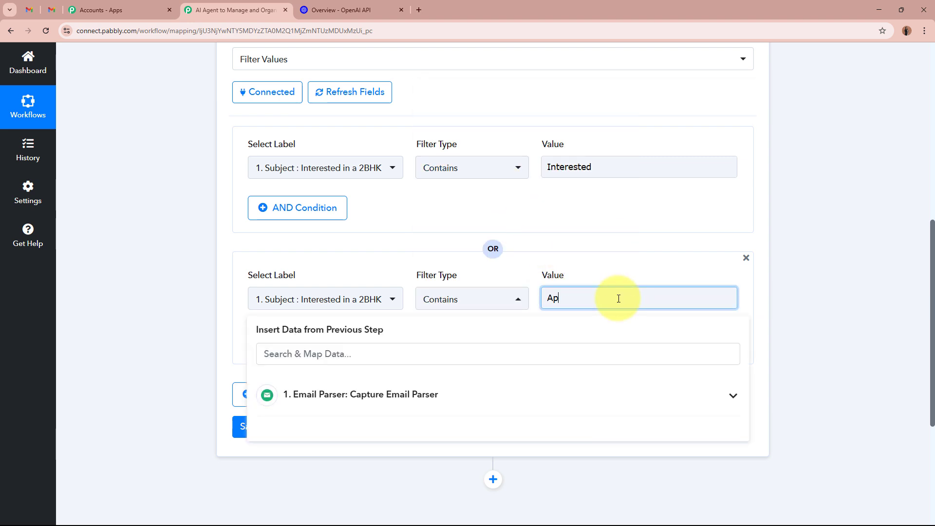
type("artment")
left_click(835, 297)
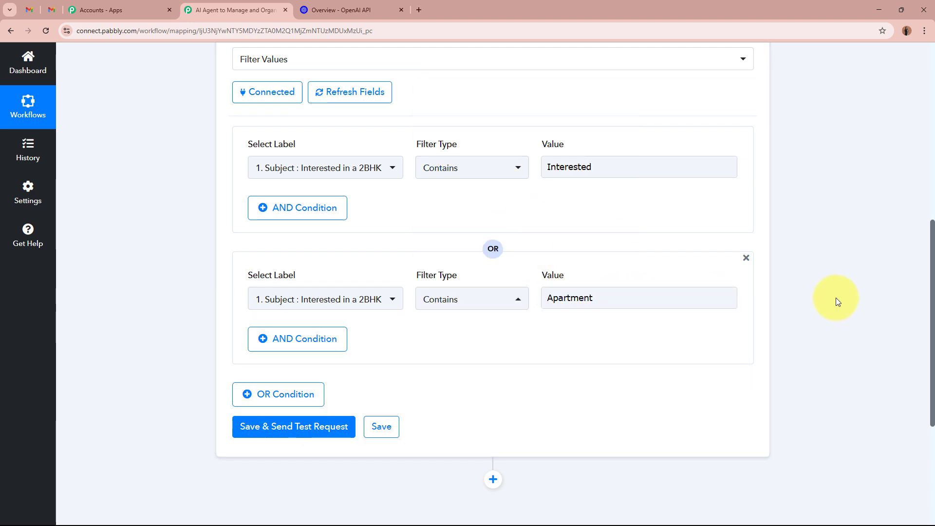
scroll(682, 295, "down", 2)
- Add a third OR condition group and browse its list of fields
left_click(294, 304)
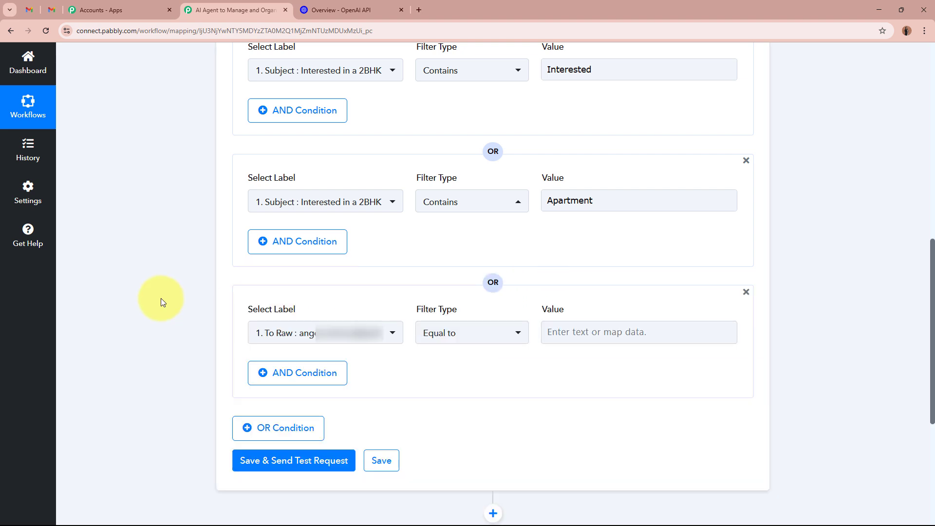
left_click(332, 328)
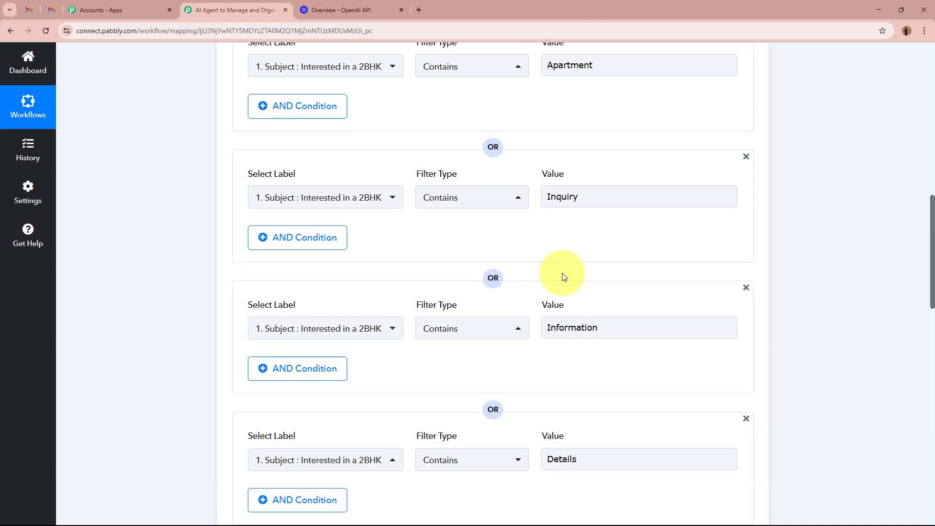
scroll(563, 275, "down", 3)
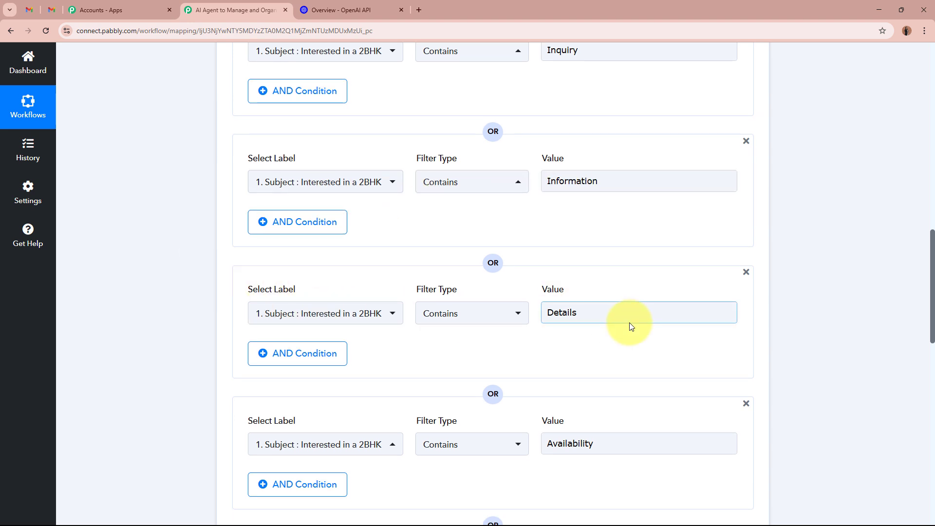
scroll(628, 324, "down", 6)
scroll(644, 396, "down", 6)
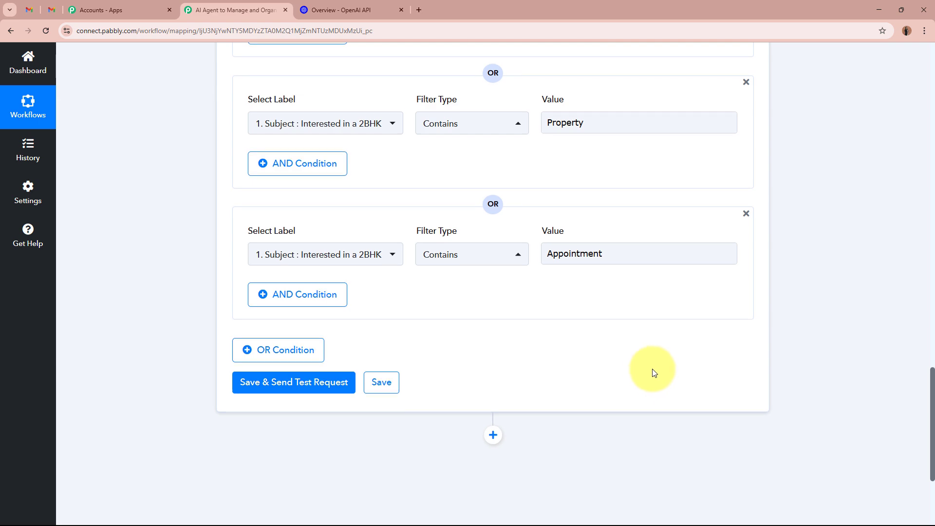
scroll(655, 373, "up", 12)
scroll(654, 373, "up", 5)
scroll(653, 372, "down", 15)
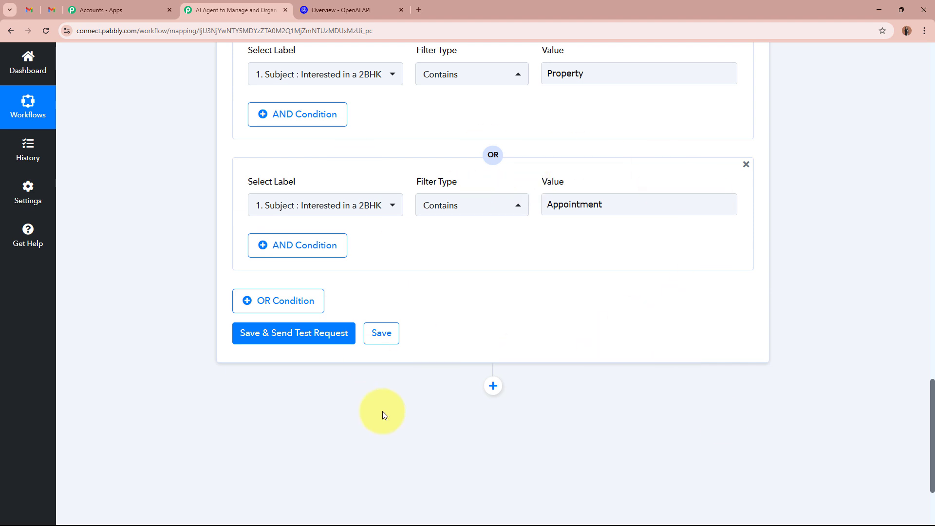
- Save and test the filter, confirming the response's status and its 'Condition is true' message
left_click(325, 336)
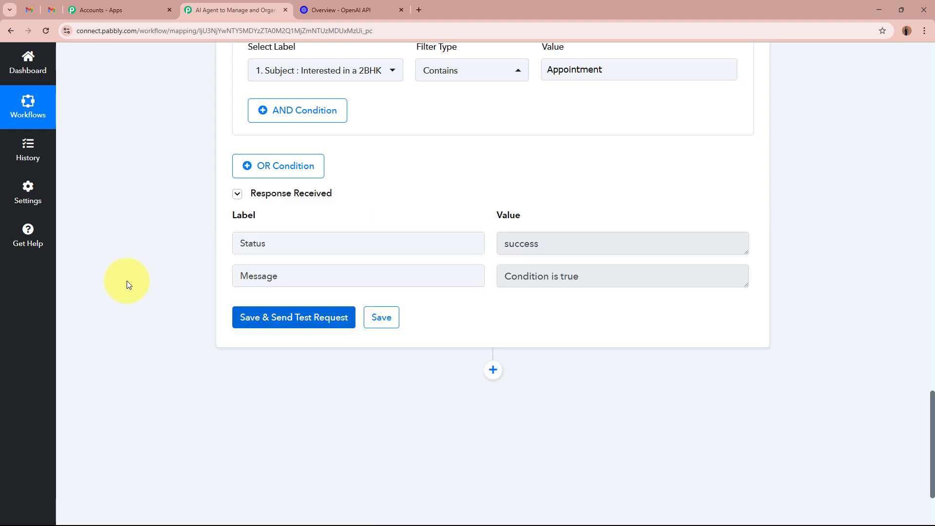
double_click(302, 240)
key("Tab")
double_click(298, 280)
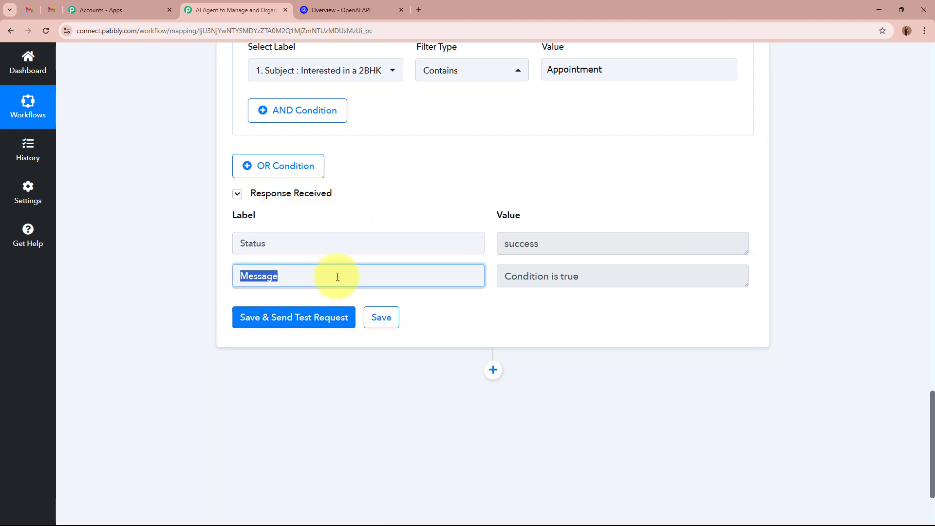
triple_click(563, 275)
left_click(863, 305)
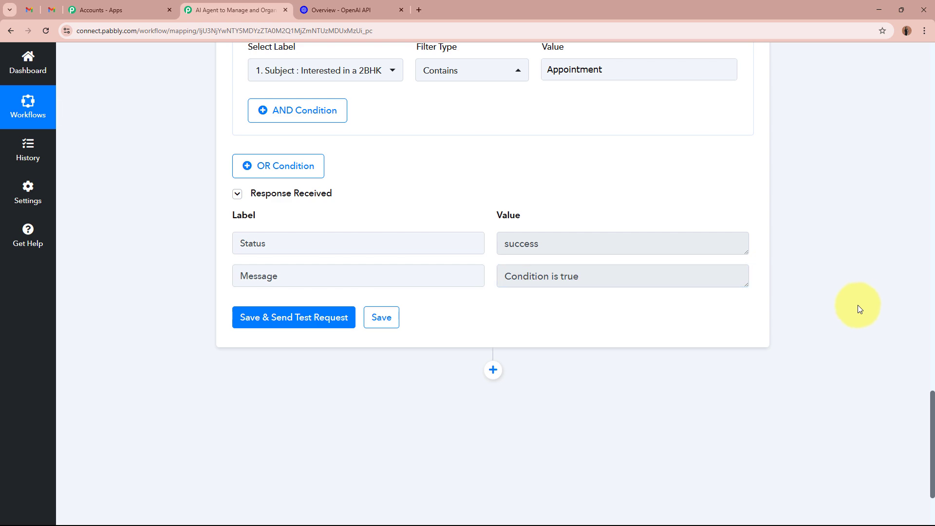
scroll(859, 306, "up", 20)
scroll(864, 303, "up", 15)
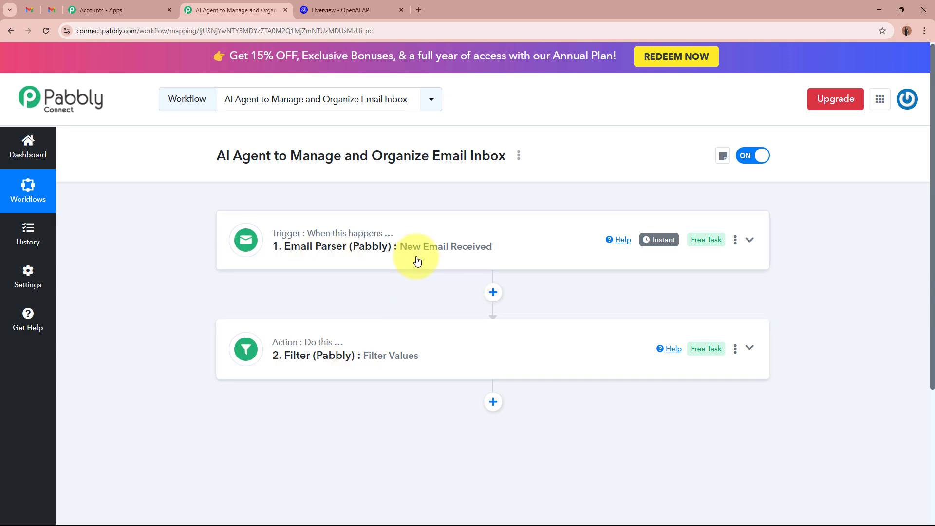
- Check Gmail's Appointments and Lead Inquiries labels, then return to the Pabbly workflow
left_click(28, 10)
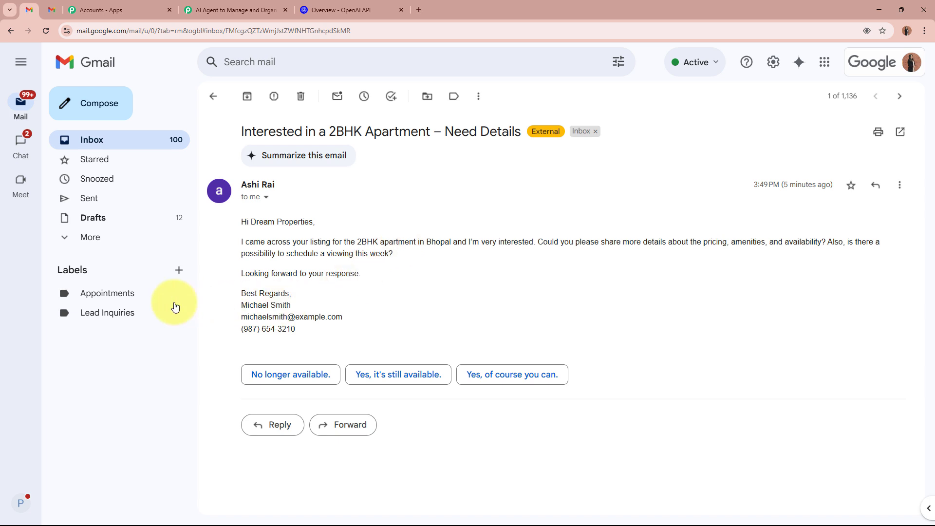
left_click(131, 302)
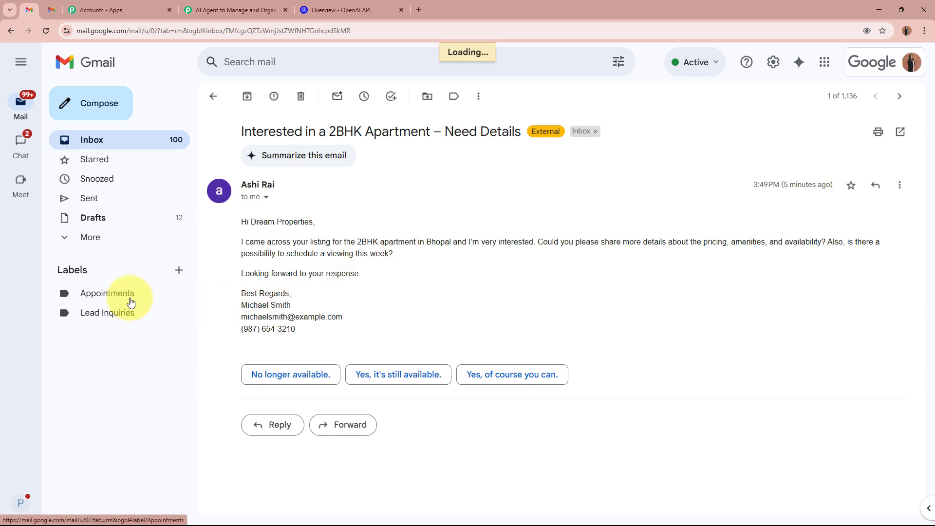
left_click(119, 314)
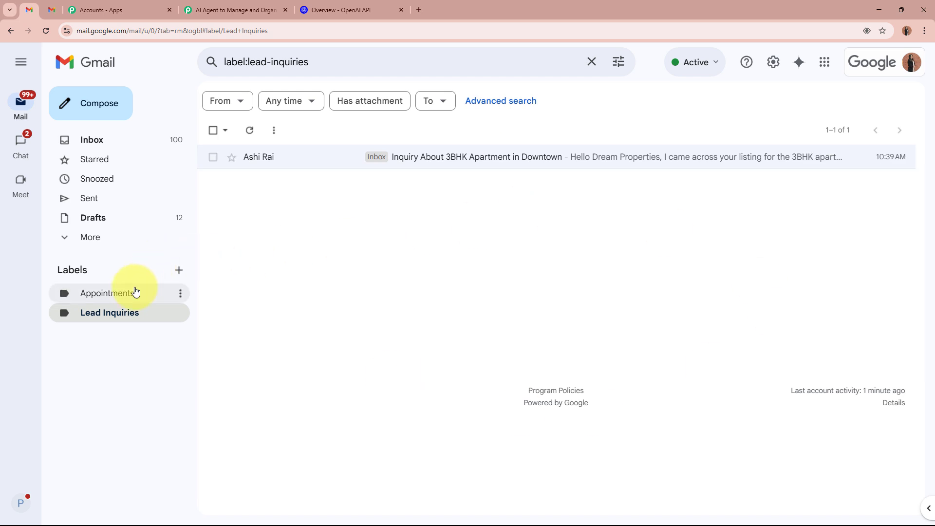
left_click(121, 314)
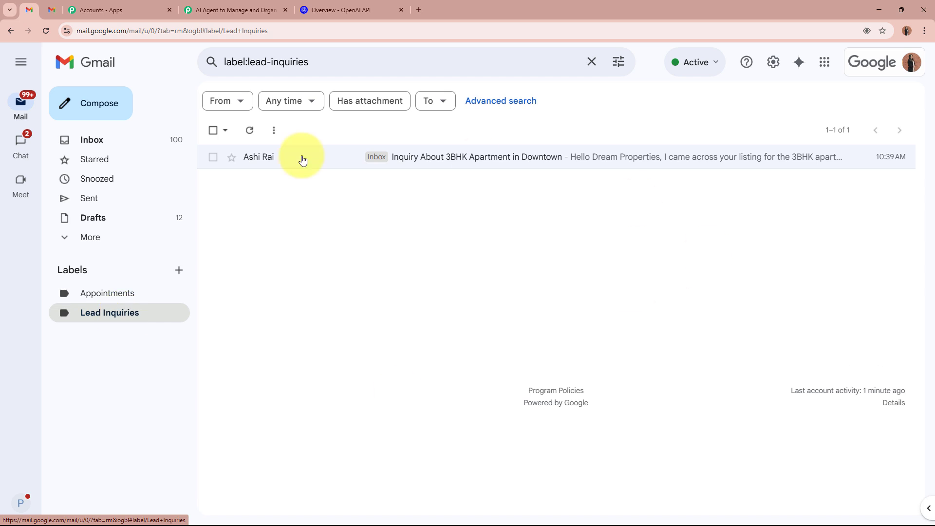
left_click(221, 9)
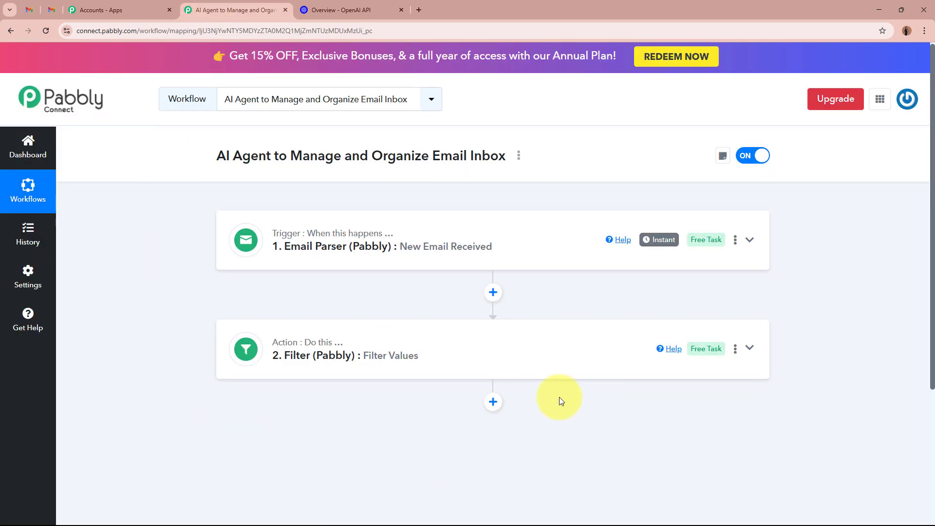
- Add a third step after the filter using the OpenAI (ChatGPT, DALL-E, Whisper) app
left_click(485, 405)
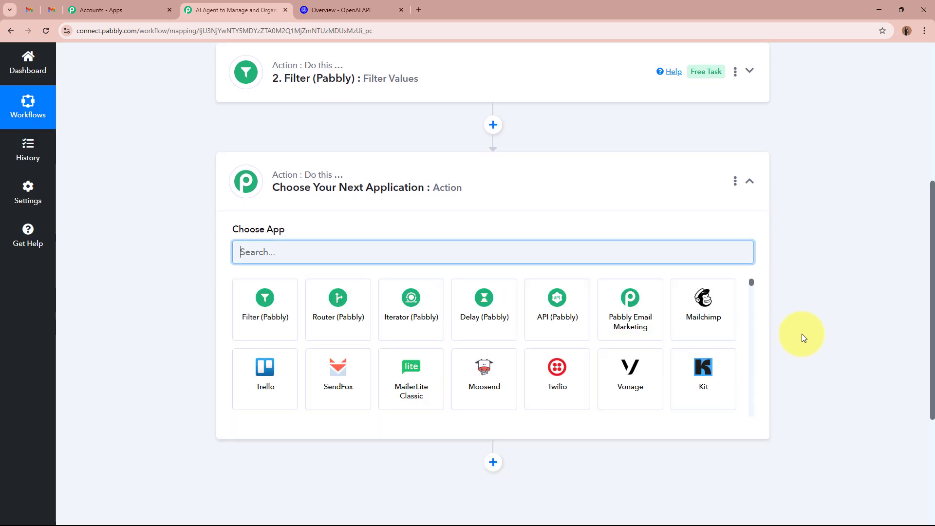
type("OpenAI")
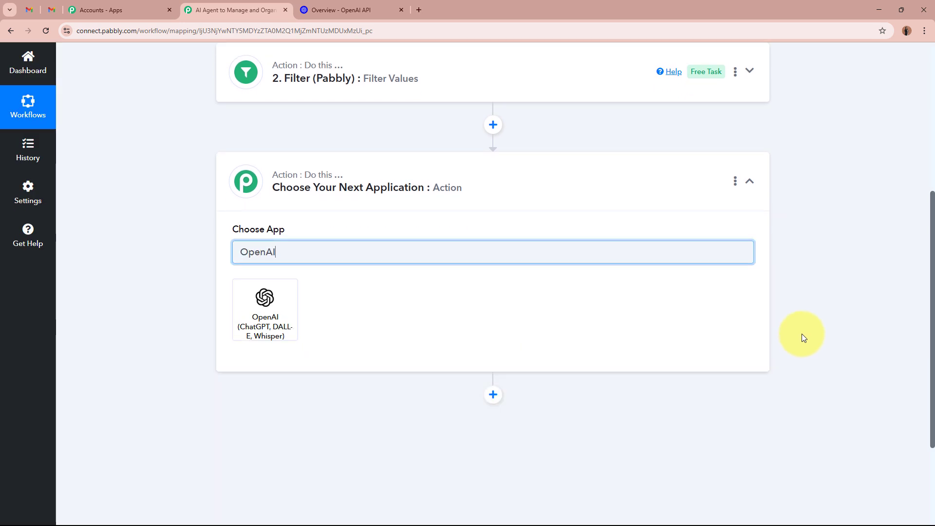
left_click(292, 324)
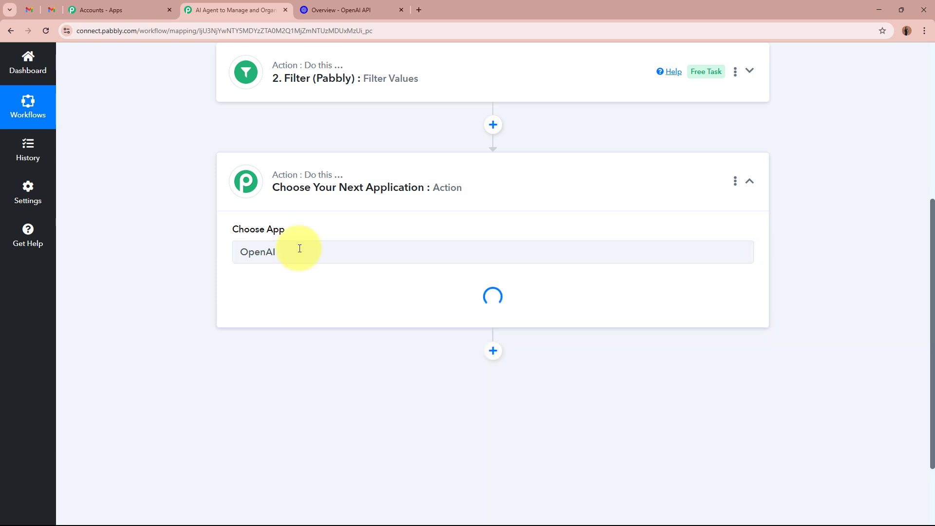
- Look over the OpenAI developer platform page, then bring up the OpenAI step's action events
left_click(363, 4)
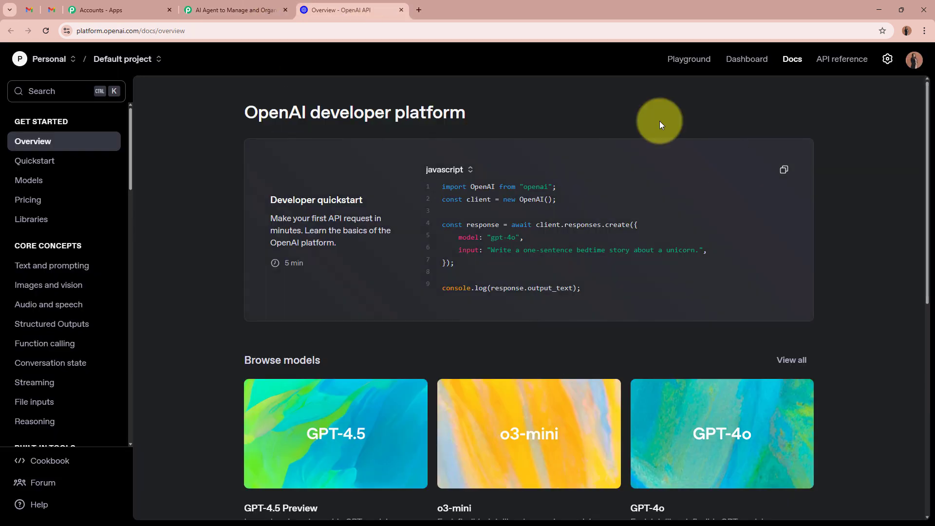
left_click_drag(246, 112, 355, 113)
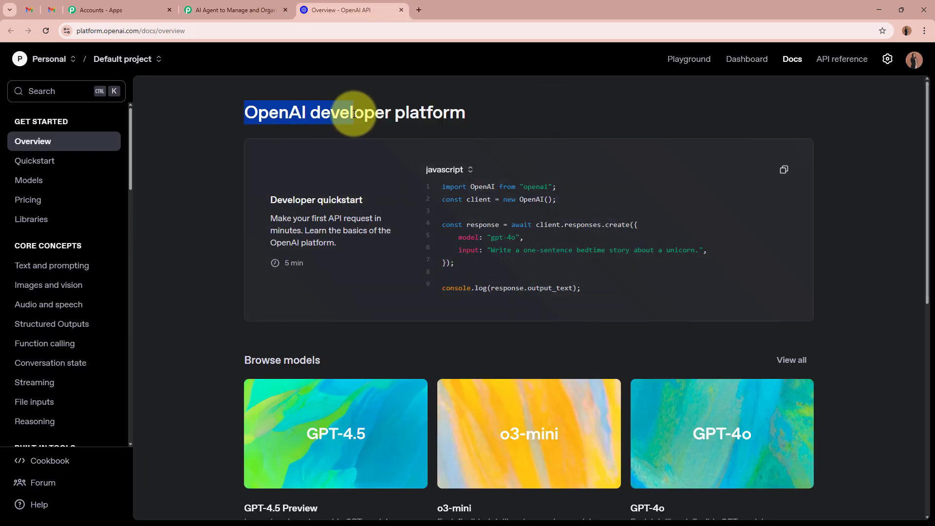
left_click(354, 113)
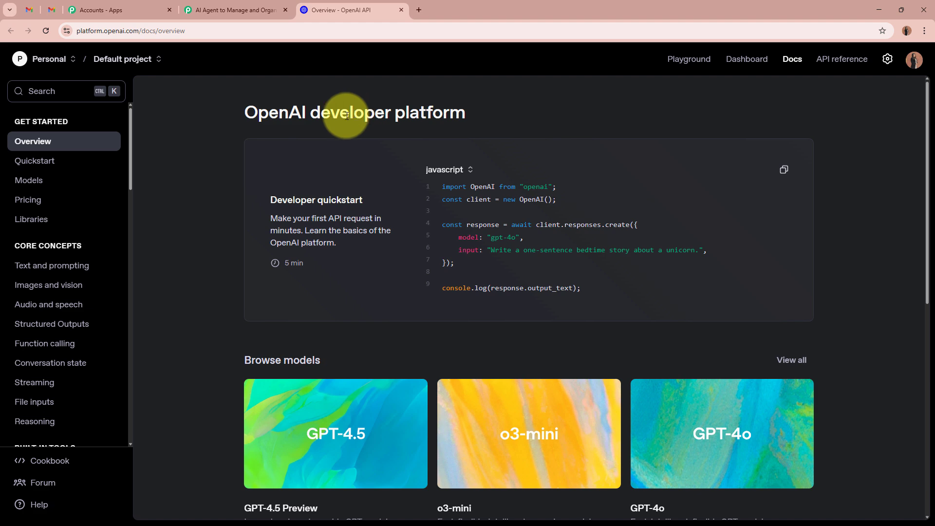
left_click(199, 13)
left_click(294, 304)
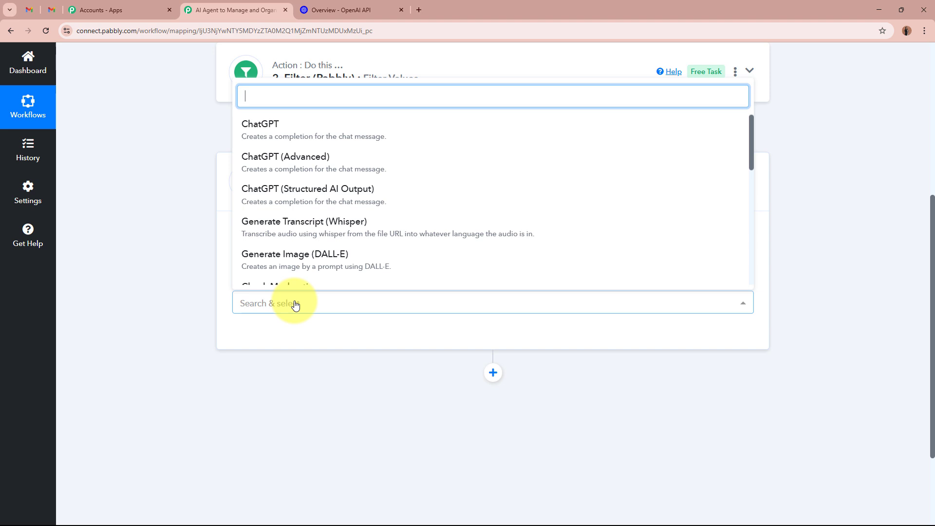
- Set the OpenAI action event to ChatGPT and begin adding a new connection
left_click(317, 125)
left_click(247, 338)
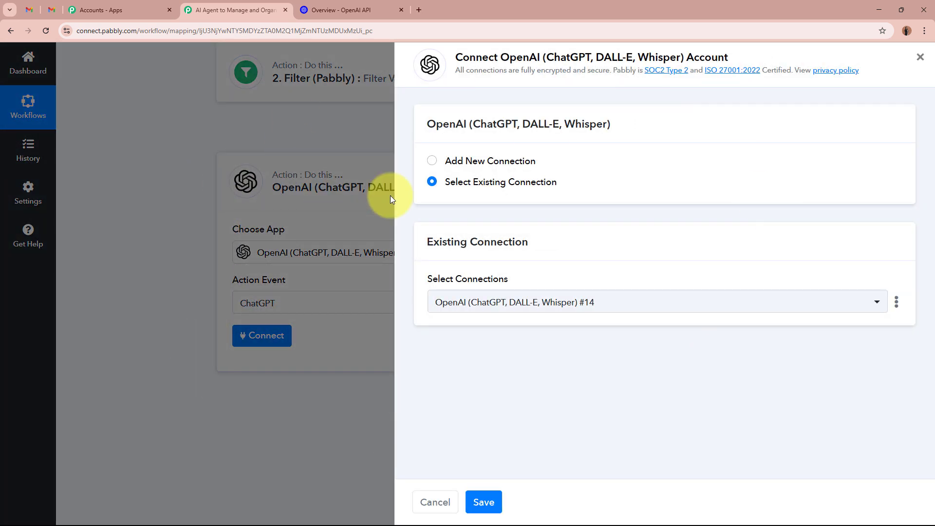
left_click(433, 163)
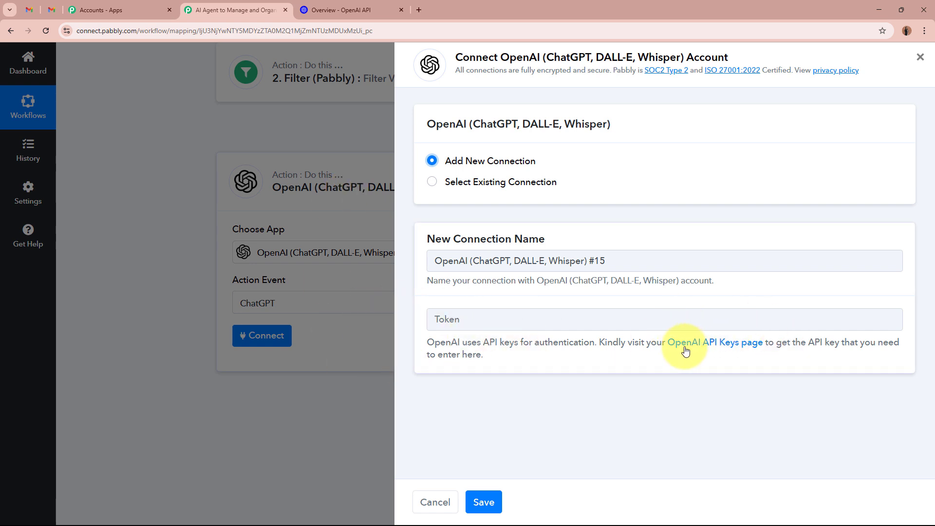
- Visit the OpenAI API keys page and cancel the Create new secret key dialog
left_click(730, 346)
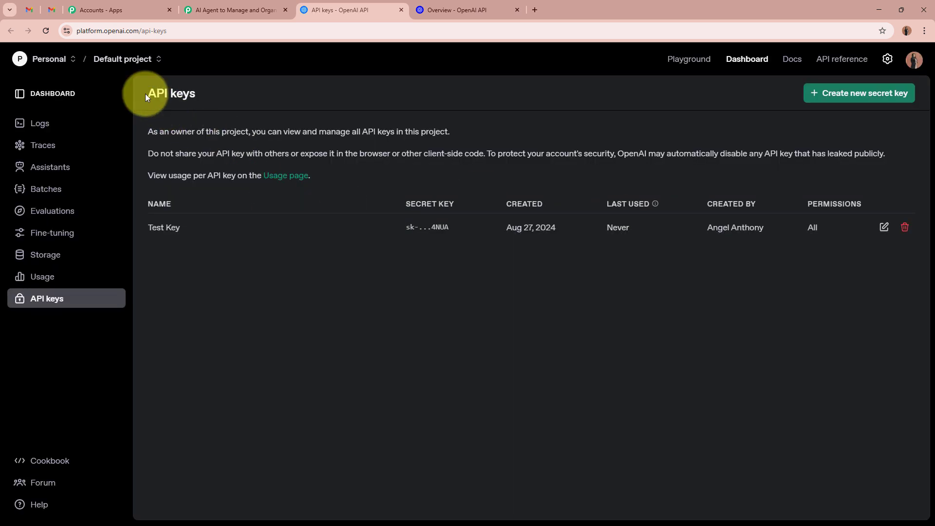
left_click_drag(145, 93, 230, 101)
left_click(231, 101)
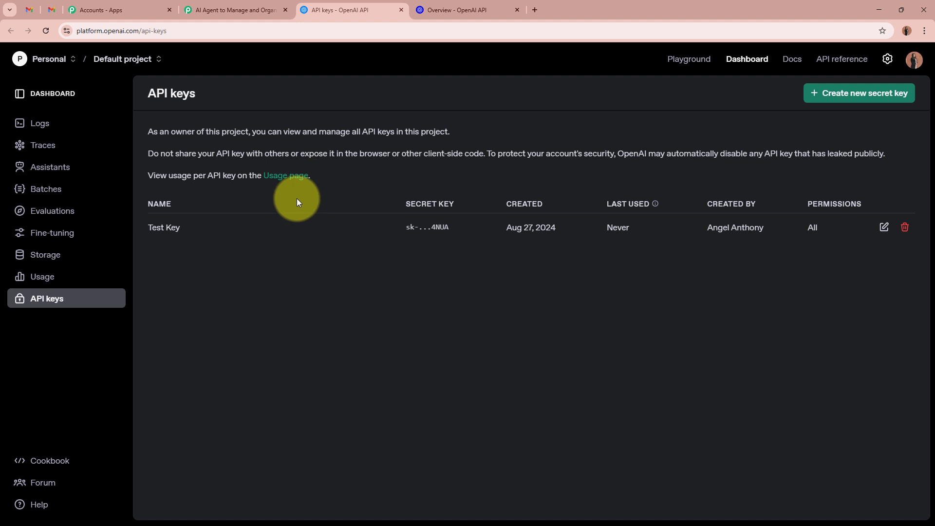
left_click(874, 99)
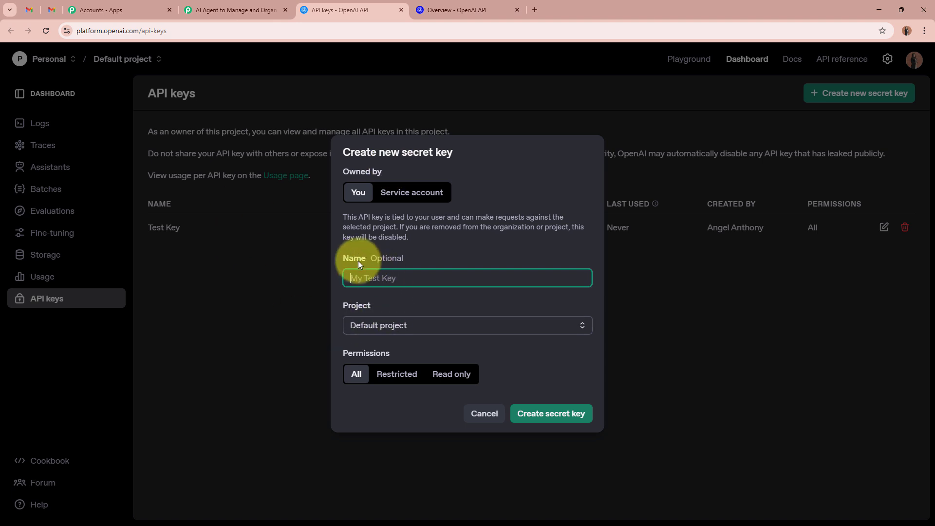
left_click_drag(343, 260, 427, 255)
left_click_drag(343, 304, 367, 306)
left_click_drag(343, 353, 380, 354)
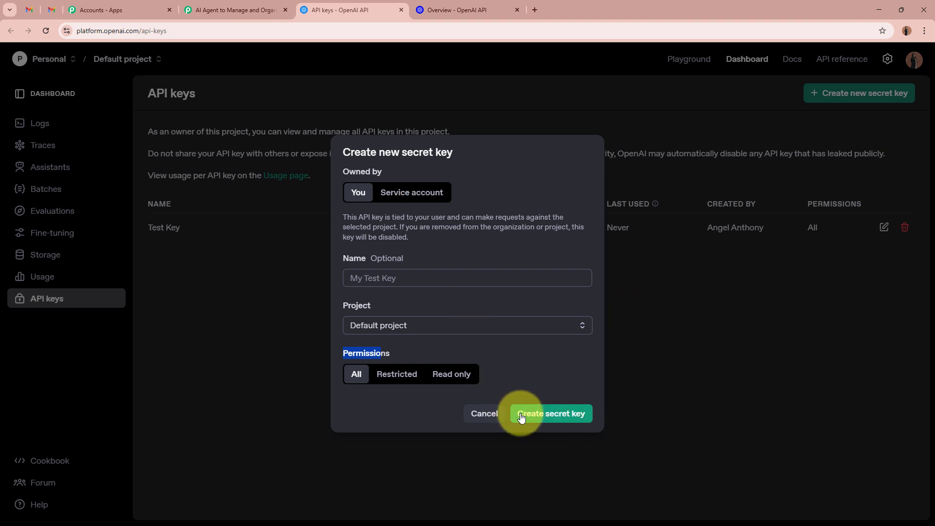
left_click(762, 362)
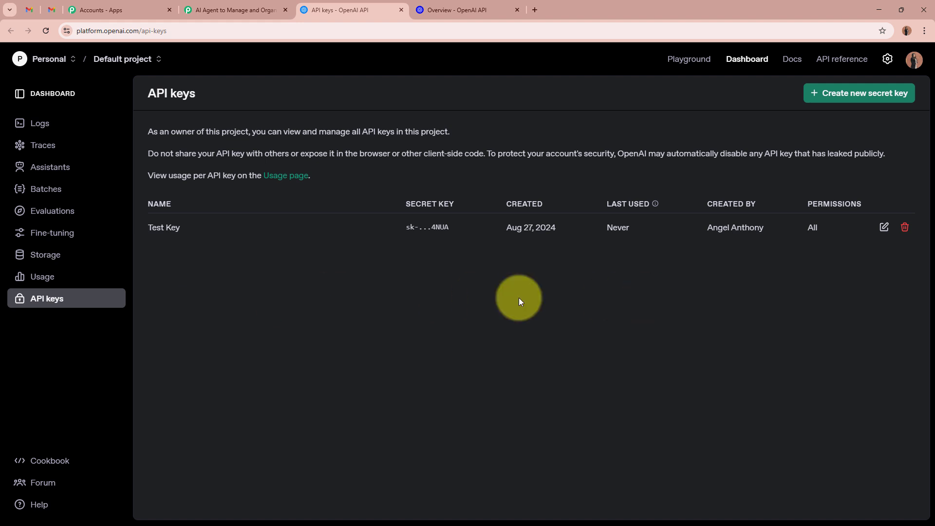
- Back in Pabbly, connect the step through existing OpenAI connection #14 and save
left_click(270, 10)
left_click(506, 325)
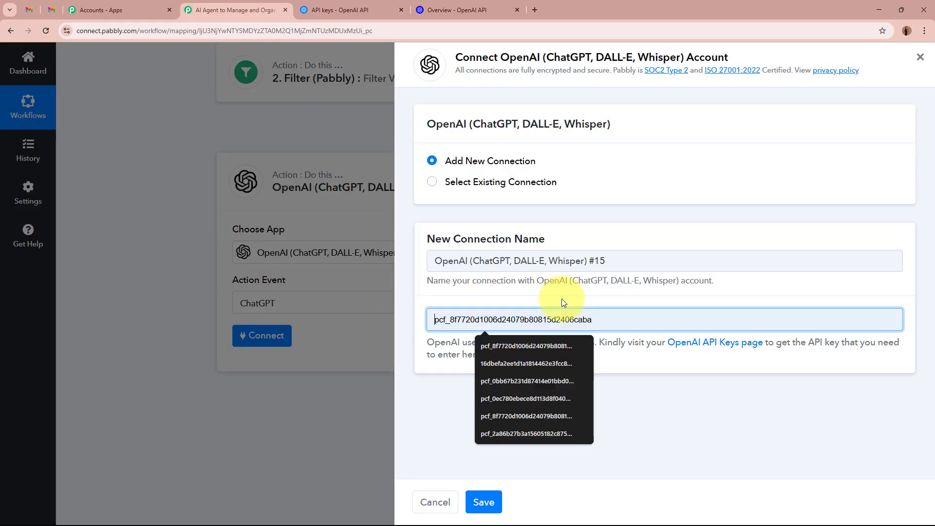
left_click(501, 294)
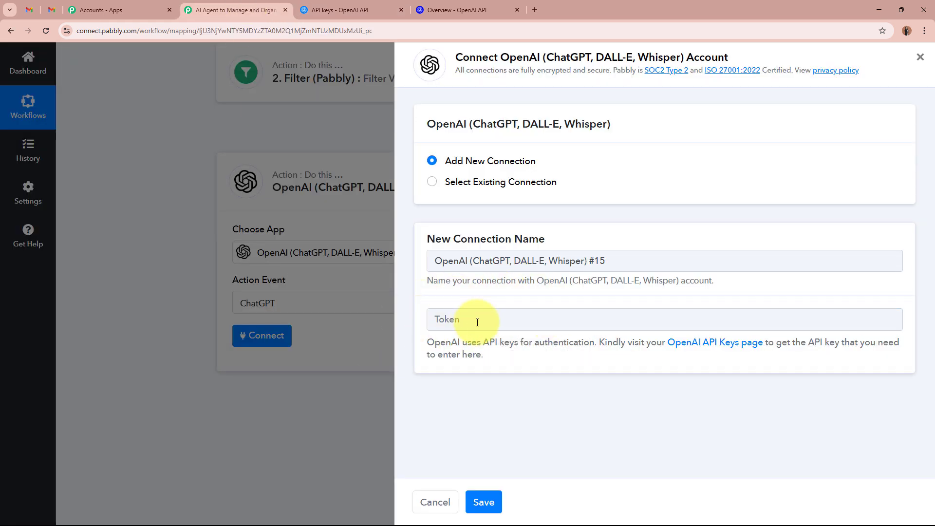
left_click(433, 183)
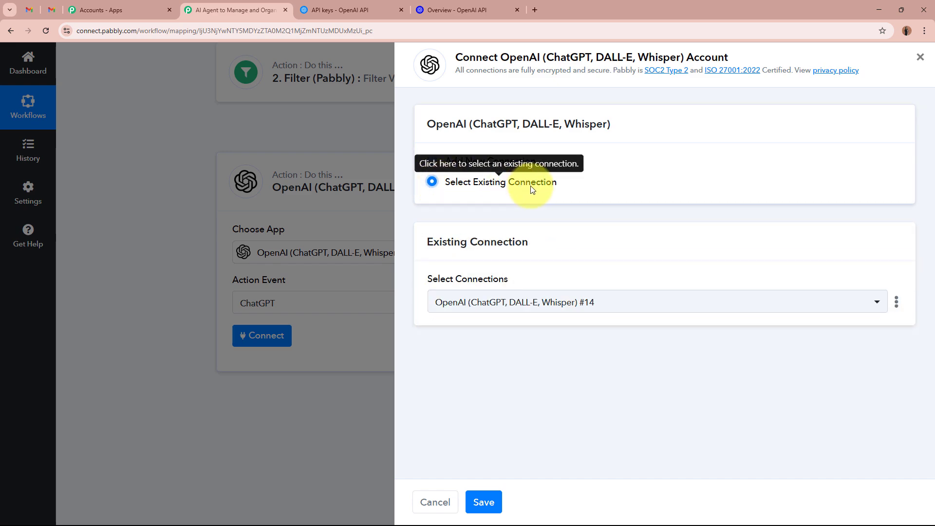
left_click(484, 502)
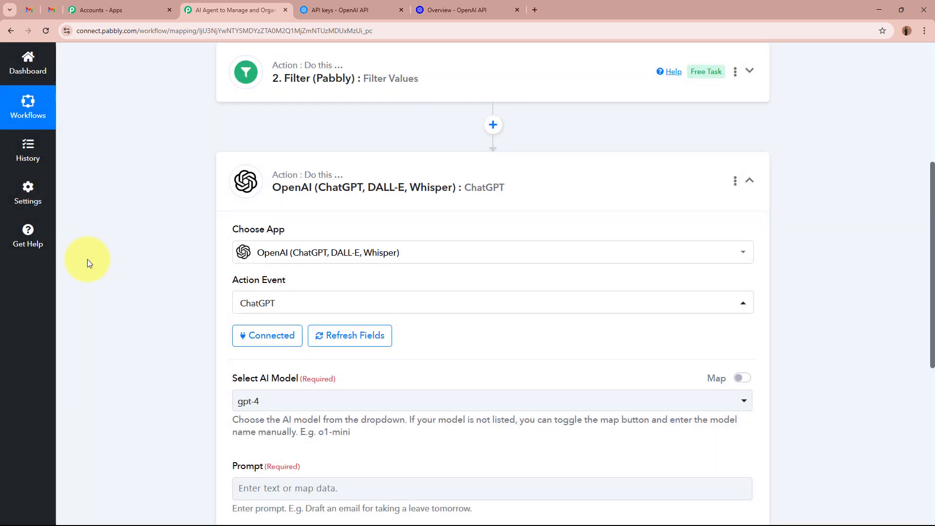
- Pick gpt-4o-mini from the Select AI Model list in place of gpt-4
scroll(343, 237, "down", 3)
left_click_drag(222, 233, 335, 234)
left_click(149, 279)
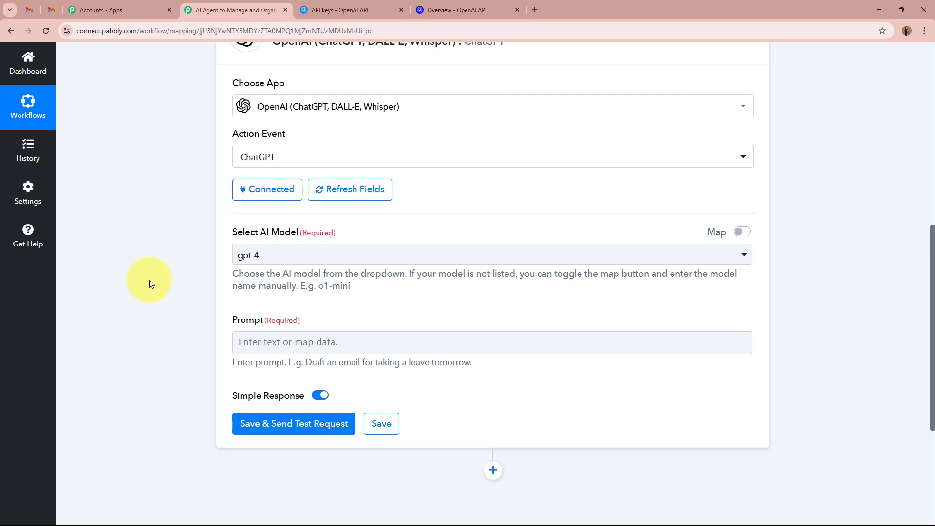
left_click(331, 260)
left_click(311, 332)
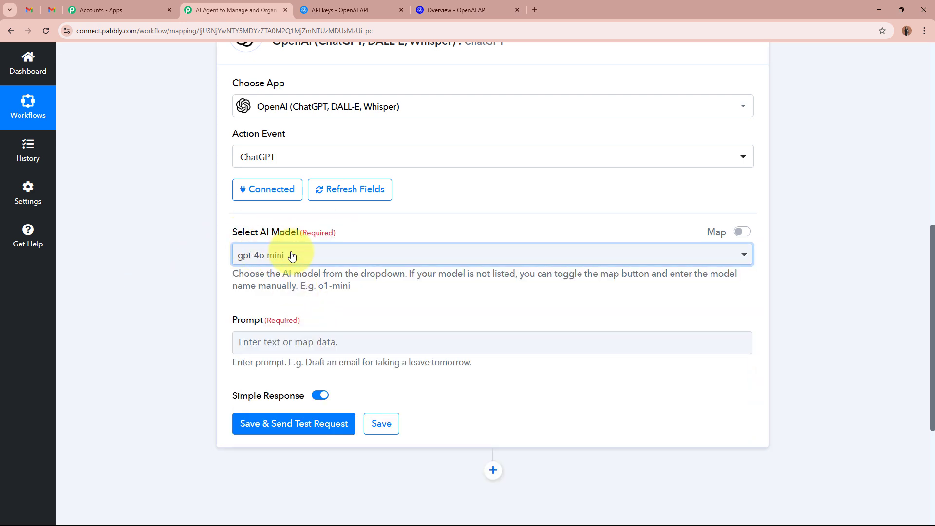
left_click(308, 254)
scroll(311, 423, "down", 3)
scroll(310, 422, "down", 2)
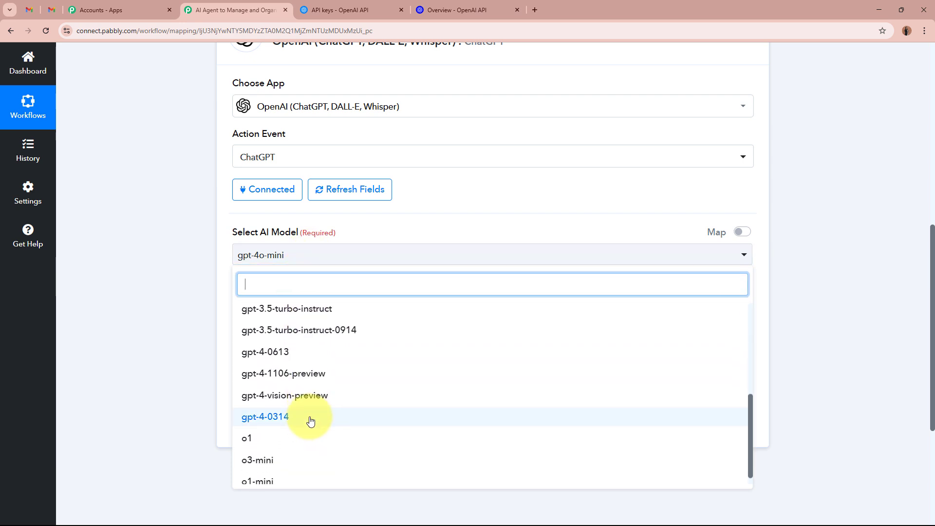
scroll(309, 419, "up", 6)
left_click(170, 297)
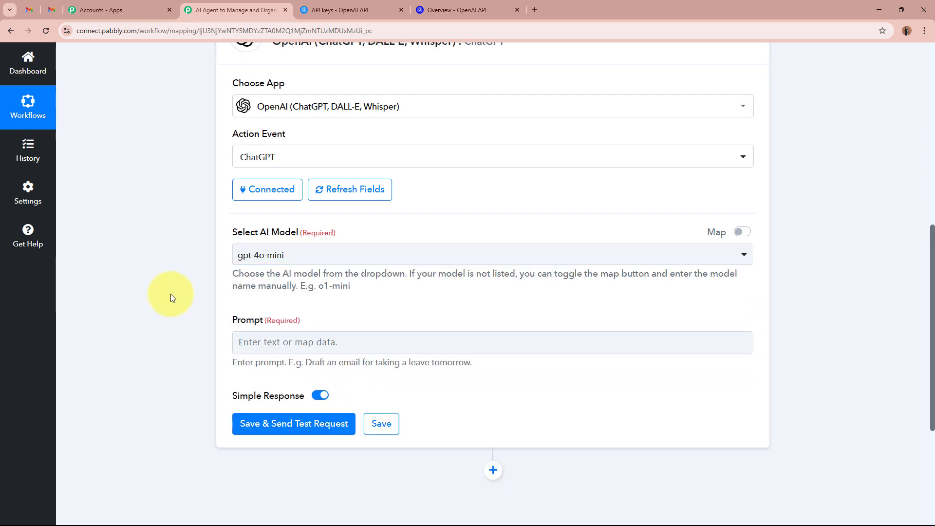
- Place the cursor in the still-empty ChatGPT Prompt field, closing the data-insertion panel
scroll(171, 294, "down", 2)
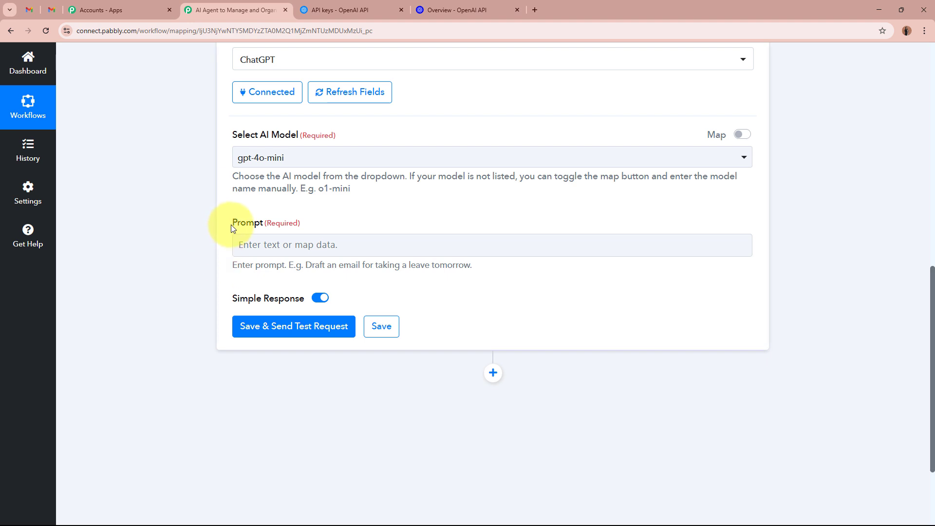
left_click_drag(231, 224, 321, 230)
left_click(255, 249)
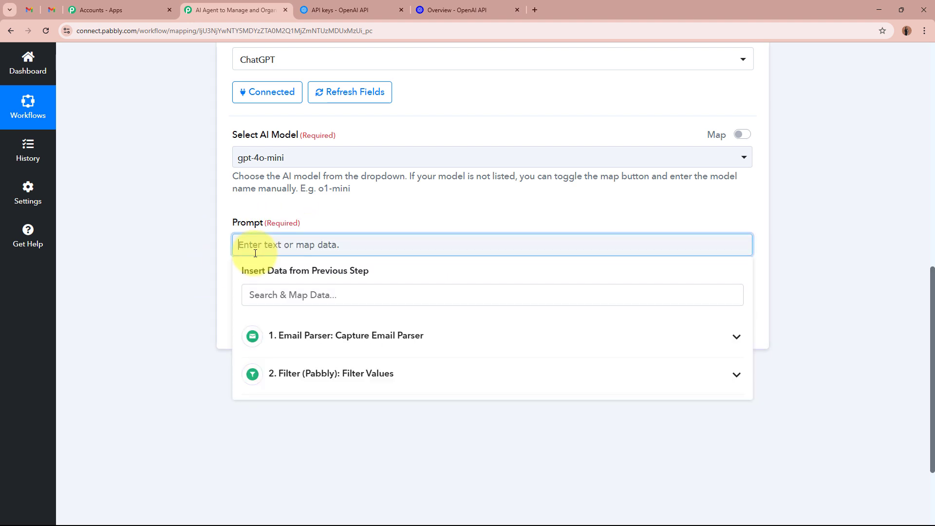
left_click(167, 273)
scroll(167, 272, "up", 4)
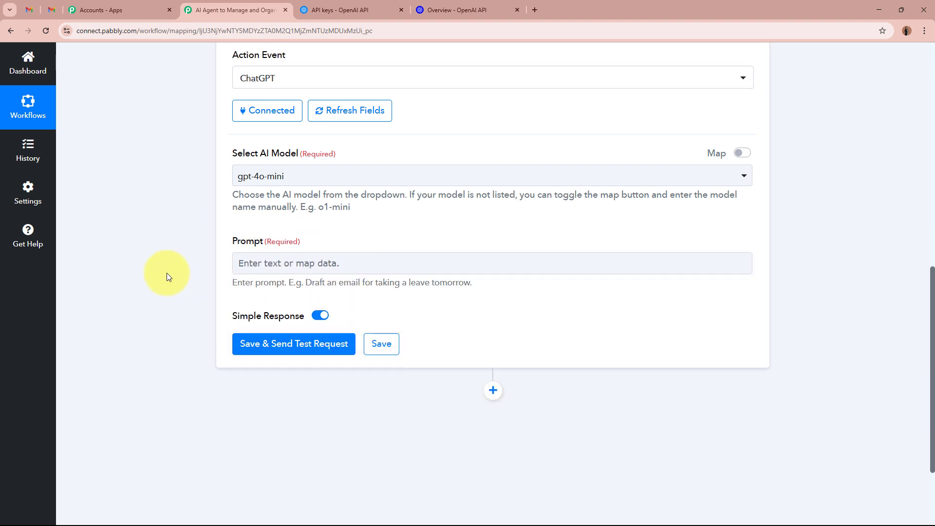
scroll(197, 292, "down", 6)
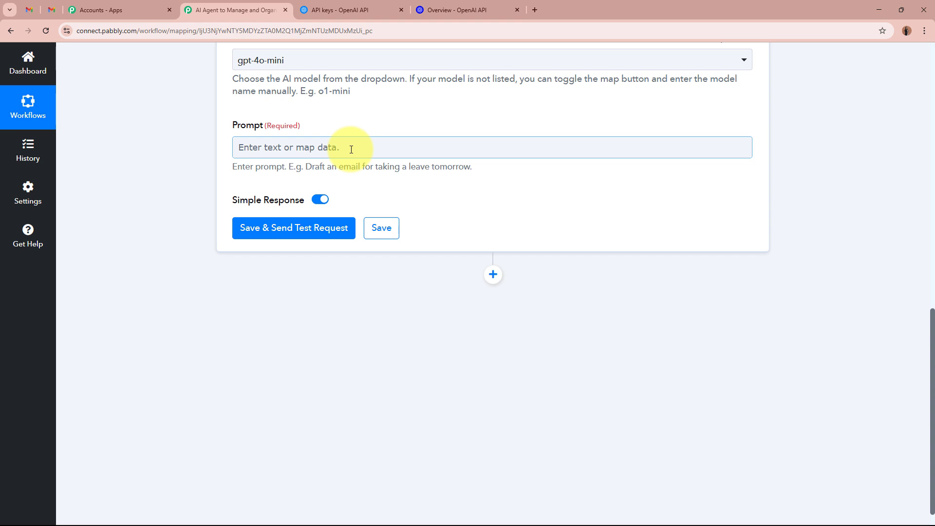
- Paste the real-estate categorisation prompt, delete the sender-email sentence, and select [Paste Email Here]
left_click(274, 150)
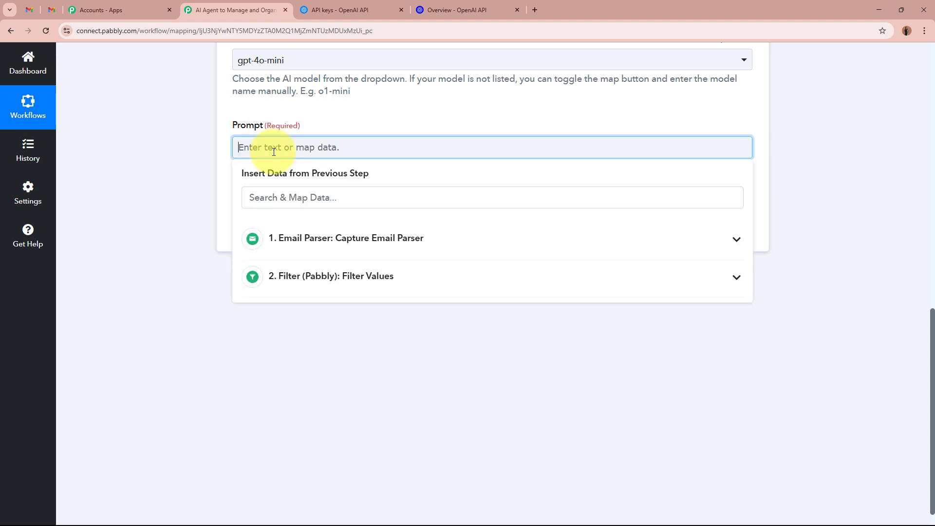
type("As an owner of a real estate business, managing my inbox efficiently is crucial to staying organized and responsive. My inbox is filled with buyer inquiries, new property listings, open house invites, and important documents from clients and colleagues. I use Gmail to receive and categorize all my emails. Analyze the following email and determine its category based on the content. If the email is from a potential customer asking about property details, availability, pricing, or scheduling a viewing, classify it under \"Lead Inquiries\". If the email is about confirming, rescheduling, or requesting a meeting, call, or property tour, classify it under \"Appointments\". Also, extract the sender's email address. Just give the name of the category and nothing else, no symbols like # or **.  Category: [Lead Inquiries / Appointments] Email Content: [Paste Email Here]")
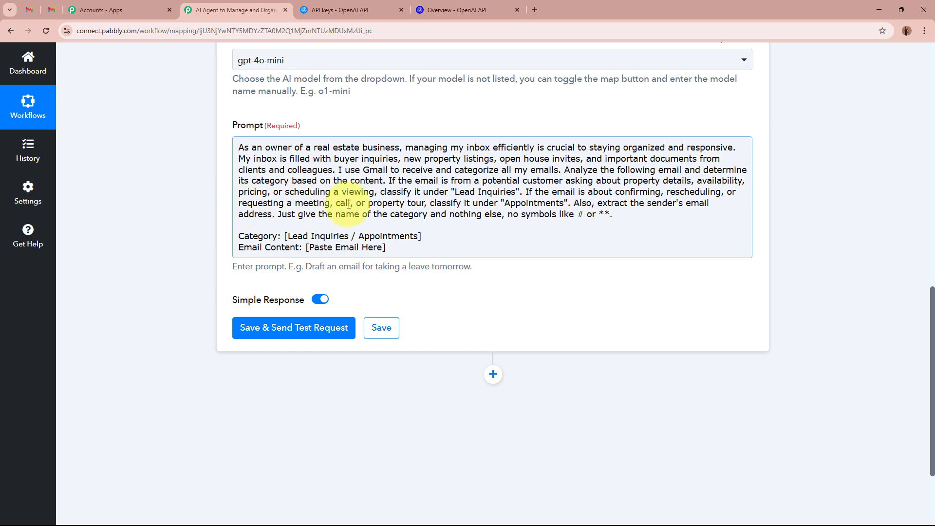
left_click_drag(387, 203, 577, 199)
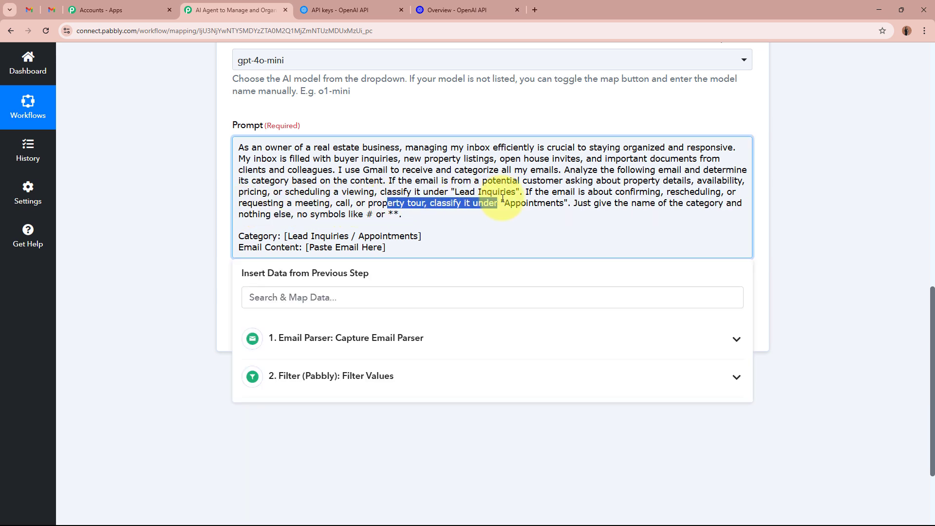
left_click(576, 199)
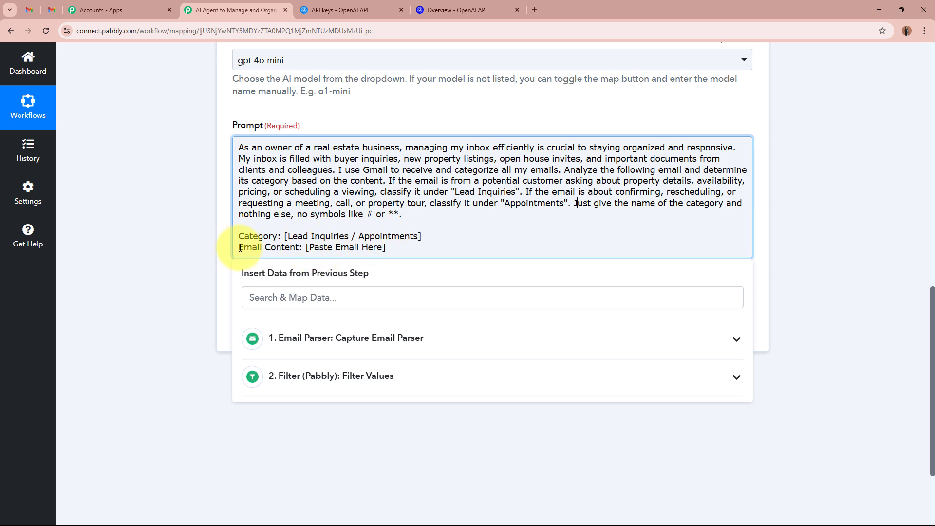
left_click_drag(308, 247, 389, 249)
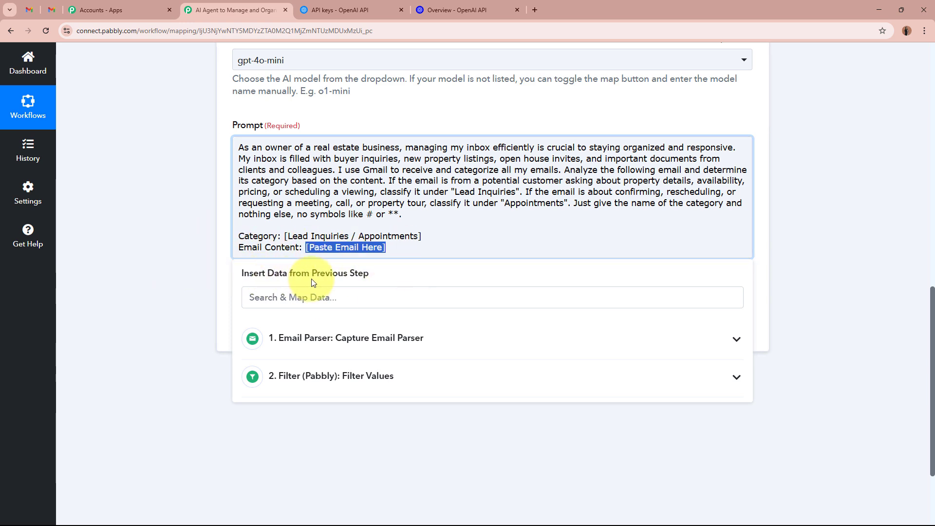
- Replace [Paste Email Here] with Email Parser's Body Text, found by searching 'BOD'
scroll(369, 278, "up", 1)
scroll(369, 276, "up", 2)
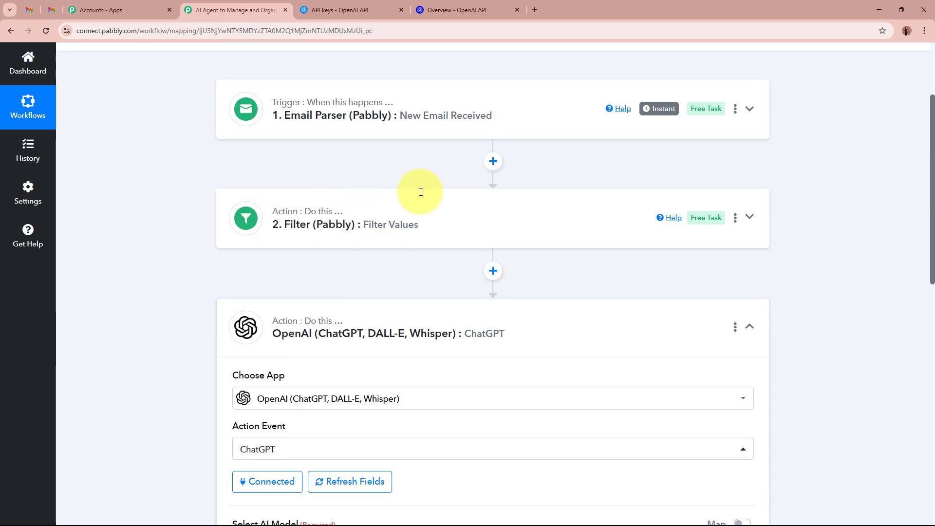
scroll(455, 139, "down", 3)
scroll(457, 140, "down", 8)
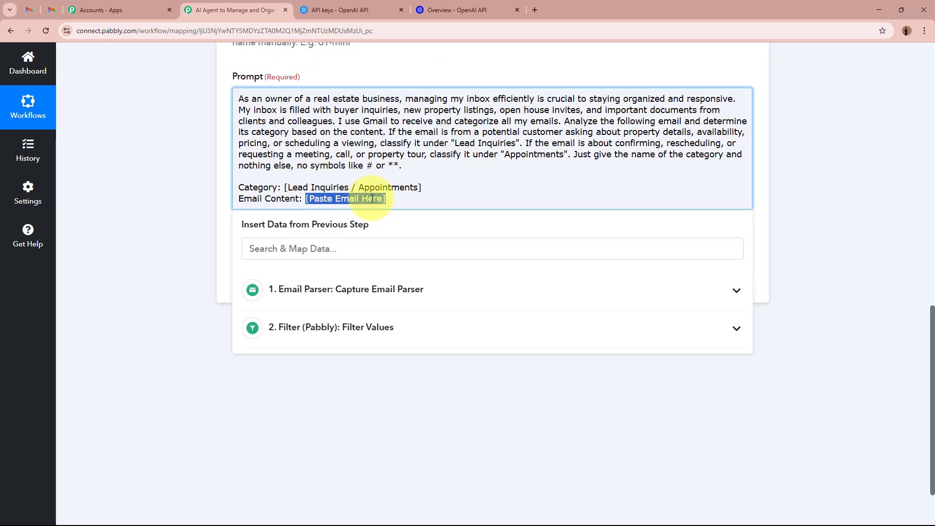
scroll(341, 219, "down", 2)
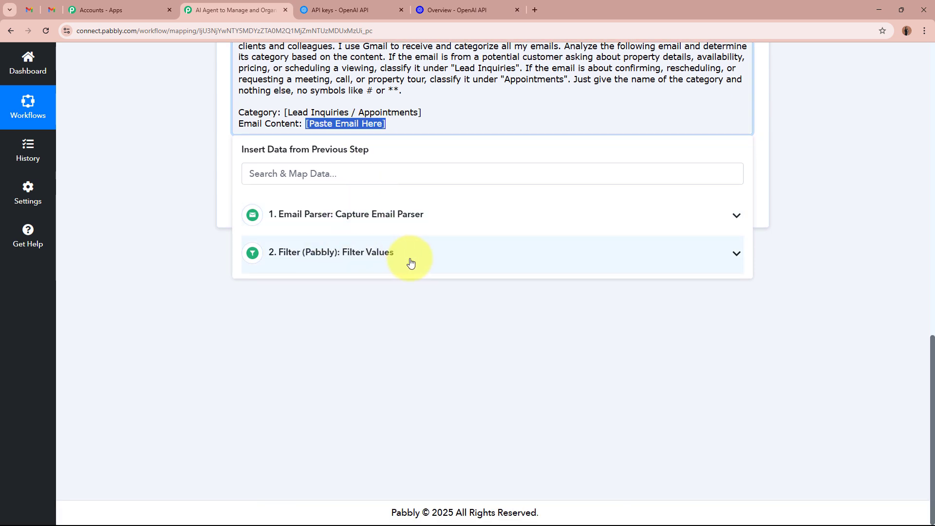
left_click(448, 221)
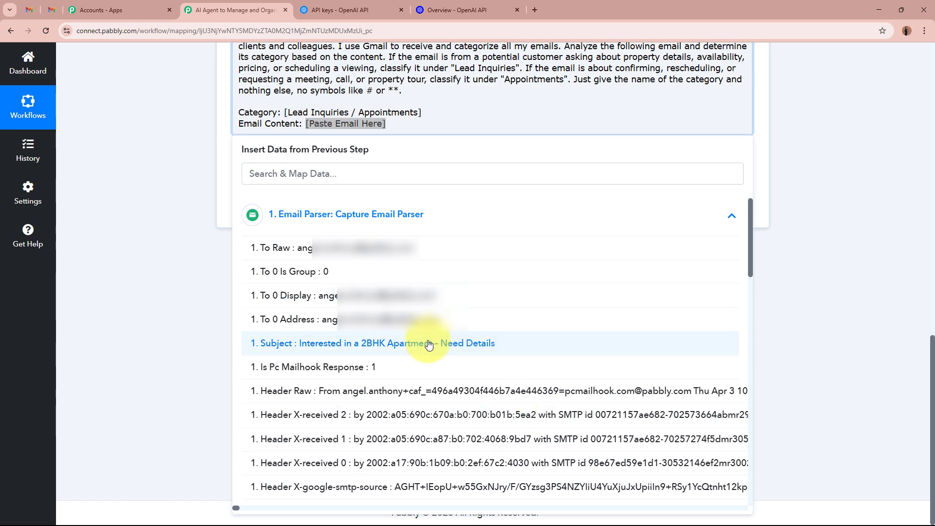
left_click(426, 226)
left_click(410, 174)
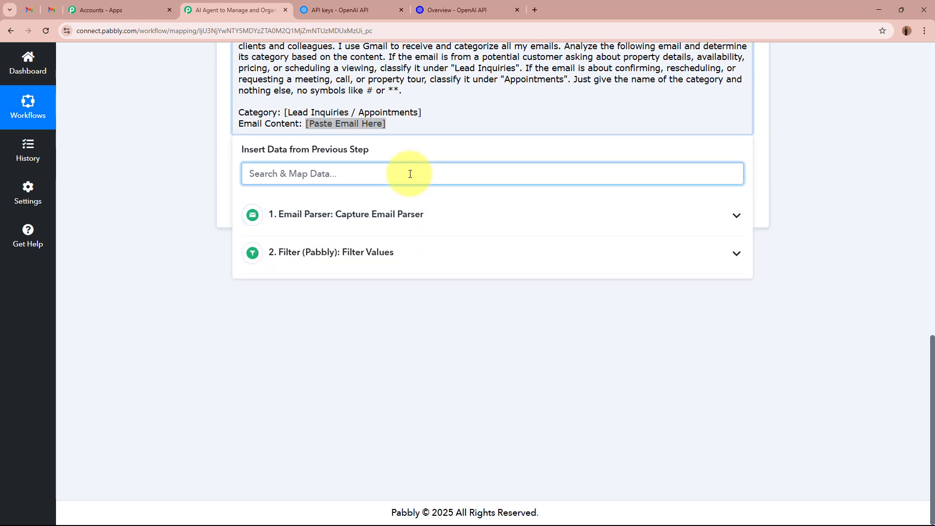
type("BODY")
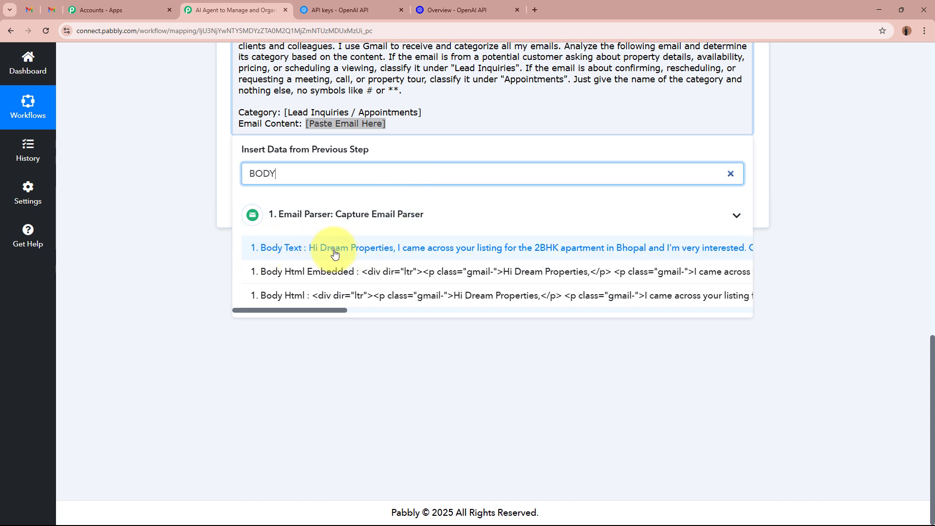
left_click(408, 248)
left_click(183, 166)
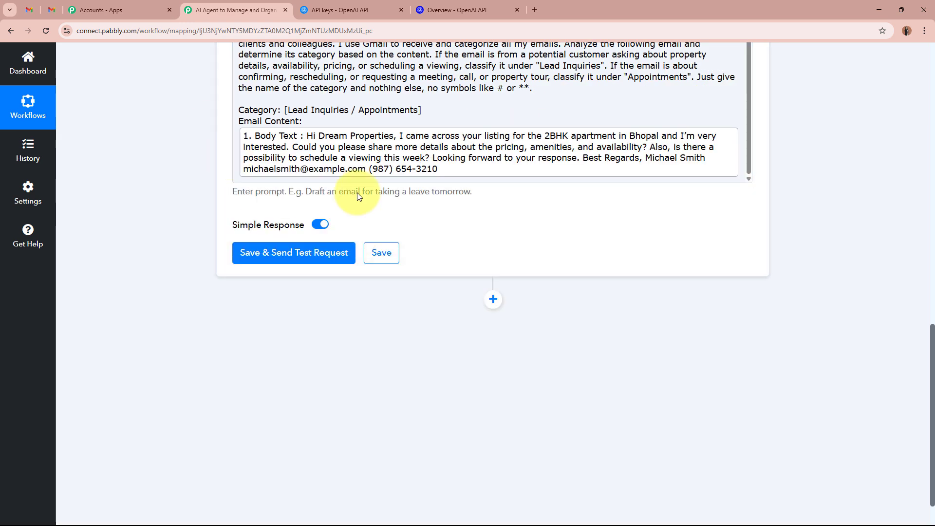
- Scroll through the prompt to review Body Text mapped under 'Email Content:'
scroll(182, 177, "up", 3)
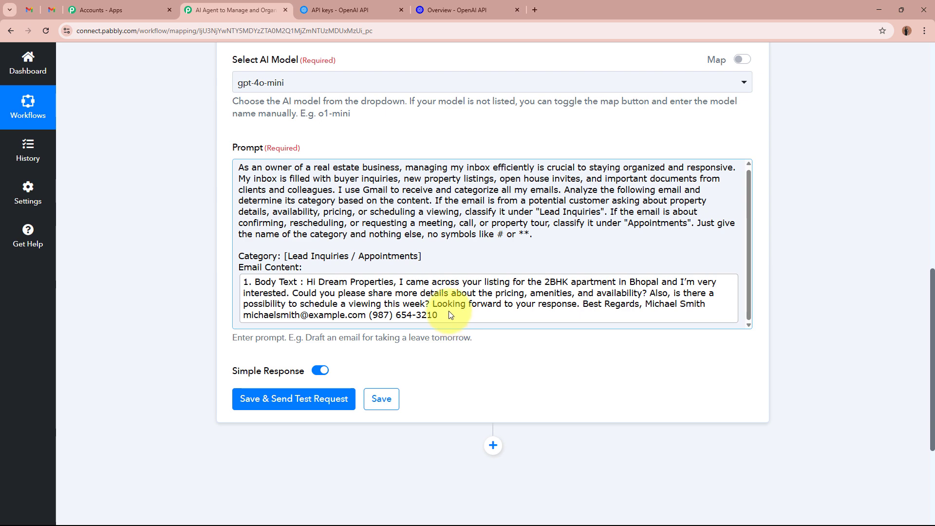
scroll(507, 253, "up", 8)
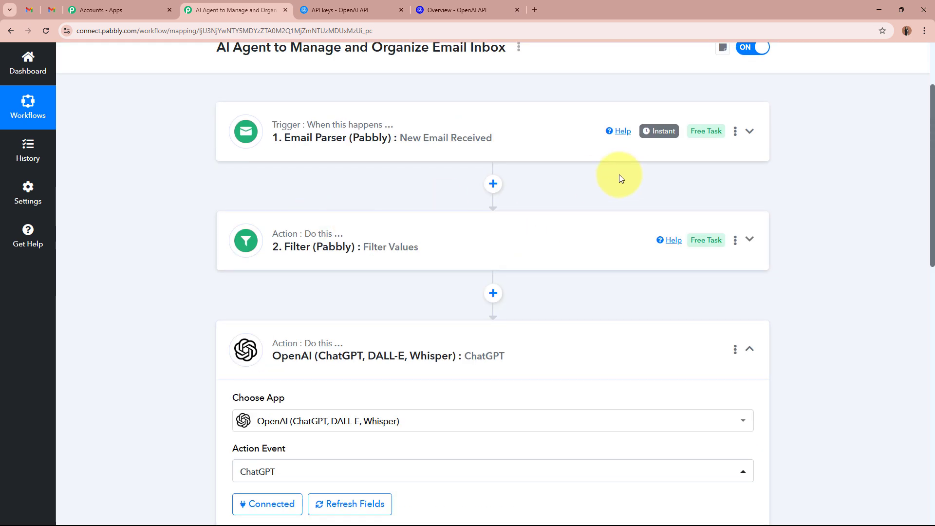
scroll(482, 156, "down", 10)
scroll(484, 158, "down", 2)
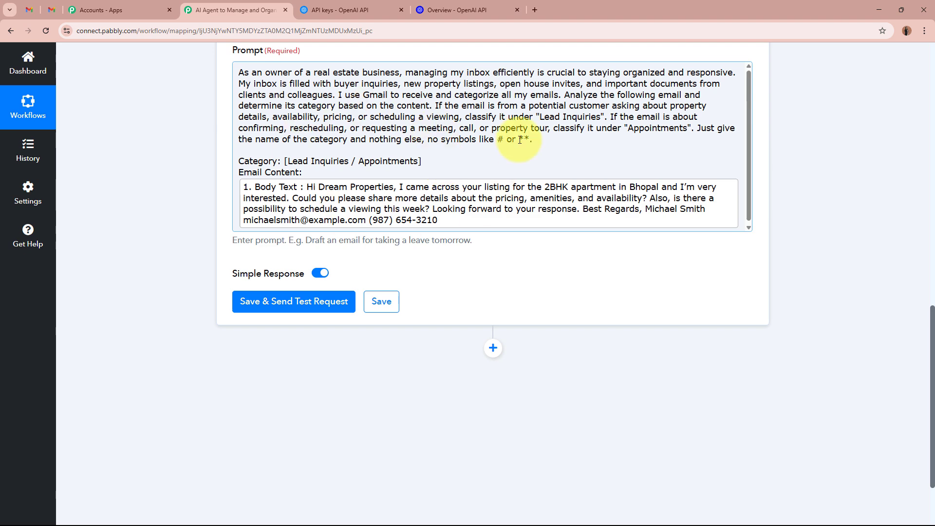
scroll(414, 130, "up", 4)
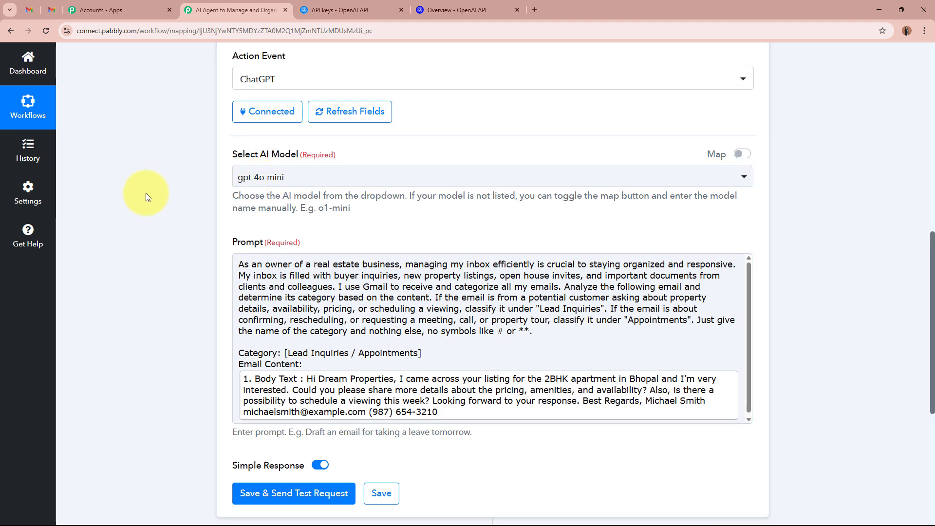
scroll(348, 217, "down", 6)
- Send a test request, confirm the Message Content reads 'Lead Inquiries', and collapse the step
left_click(348, 215)
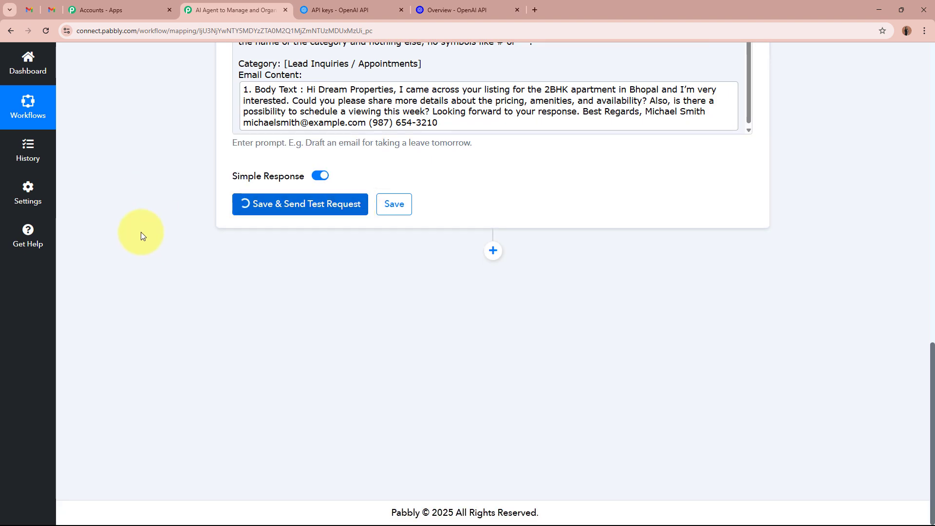
scroll(141, 232, "down", 2)
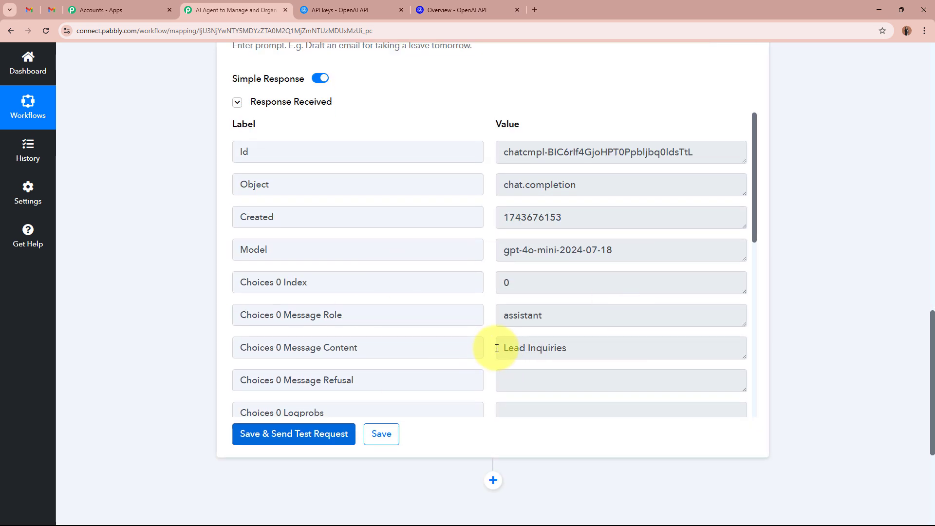
left_click_drag(501, 348, 572, 347)
left_click(572, 347)
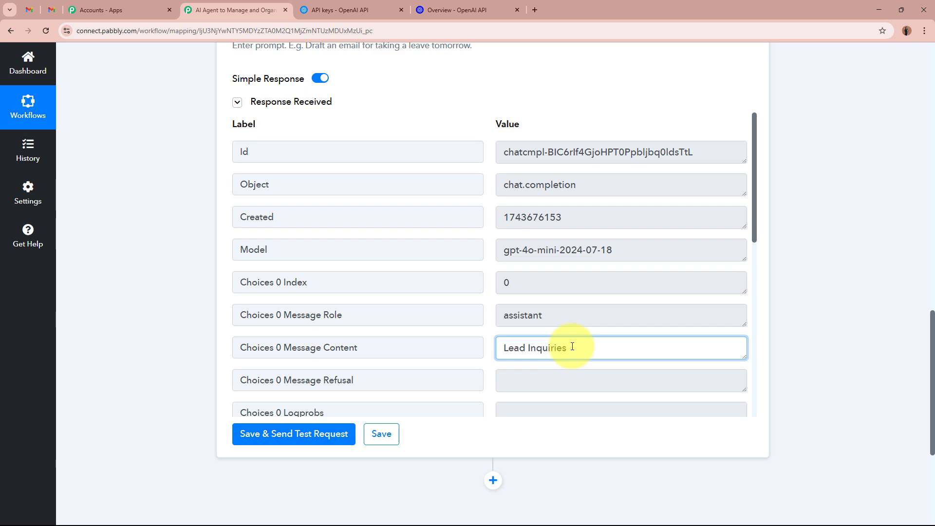
scroll(568, 344, "up", 5)
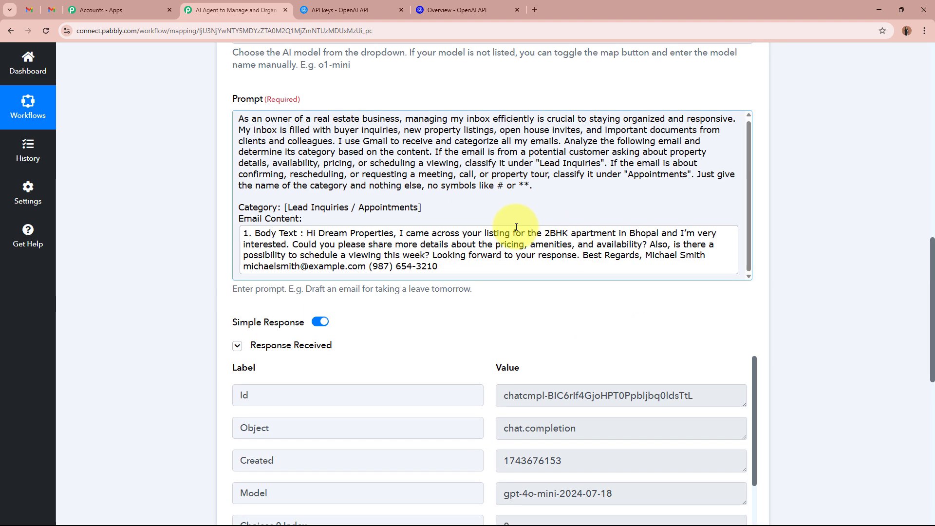
scroll(576, 317, "down", 4)
left_click_drag(579, 347, 496, 348)
left_click_drag(297, 348, 482, 347)
left_click_drag(572, 348, 458, 350)
left_click(803, 335)
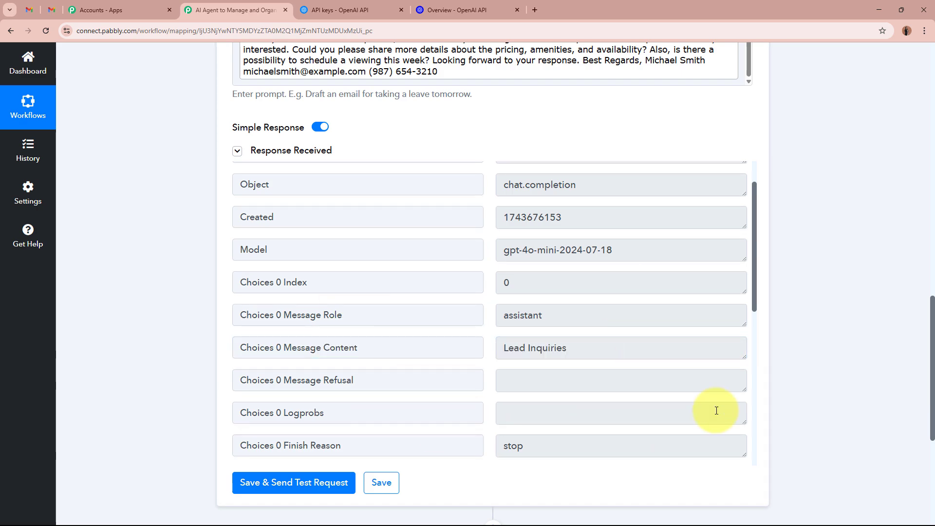
scroll(776, 345, "up", 15)
left_click(536, 360)
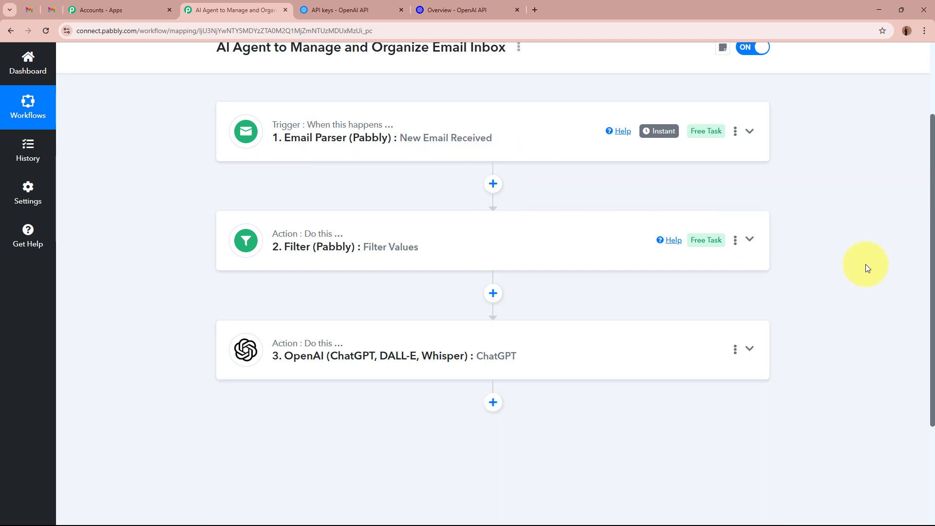
- Add a Router (Pabbly) Conditionally Run step after ChatGPT, then view Gmail's Lead Inquiries label
scroll(853, 263, "down", 3)
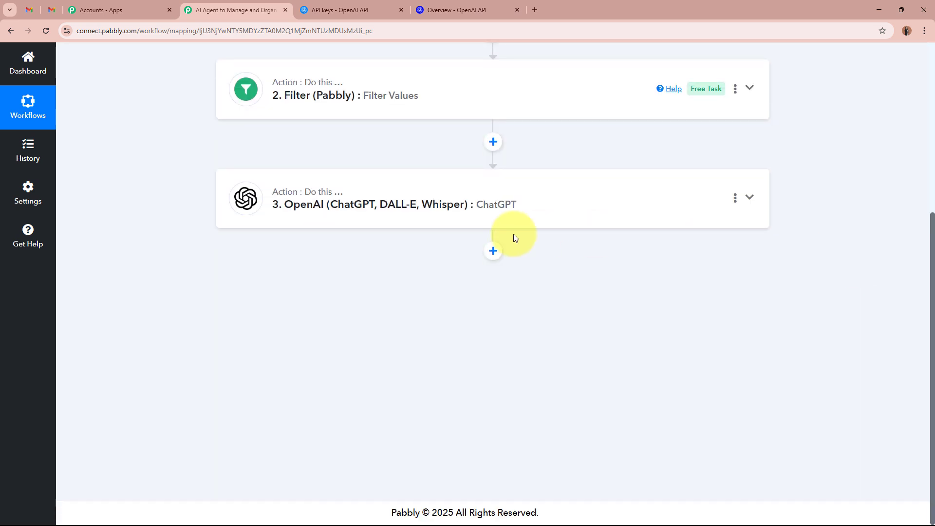
left_click(492, 253)
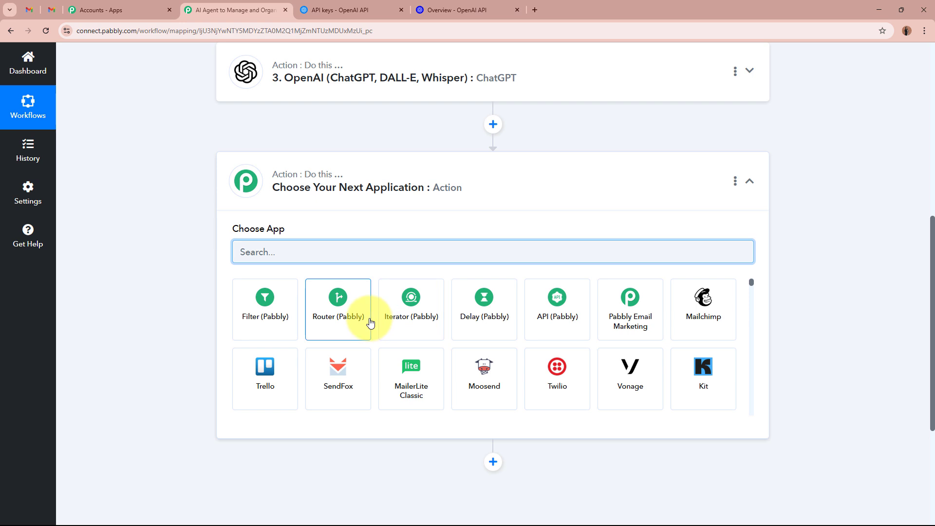
left_click(371, 322)
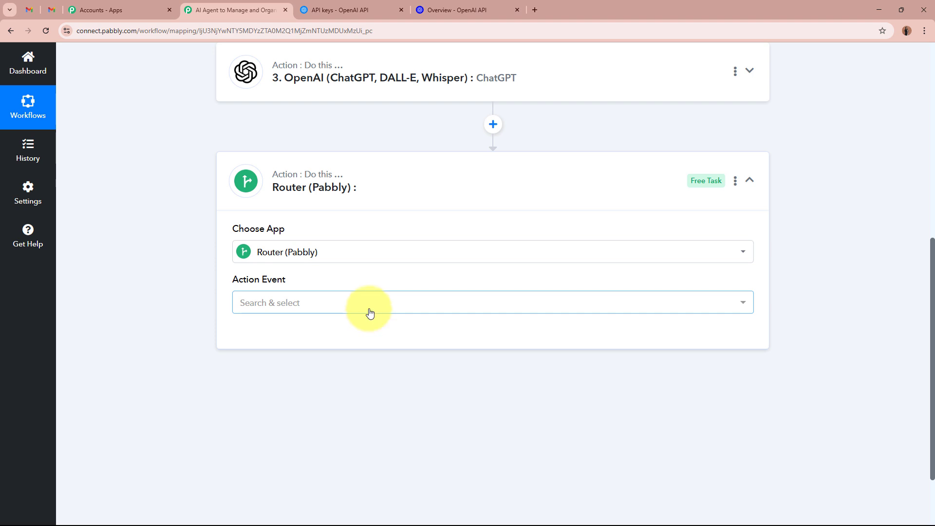
left_click(368, 313)
left_click(344, 366)
left_click(244, 336)
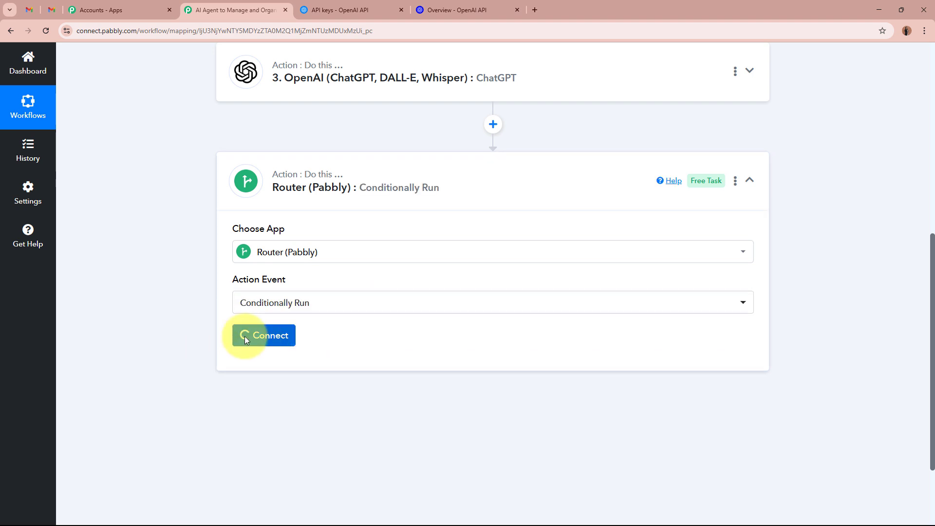
scroll(173, 322, "down", 4)
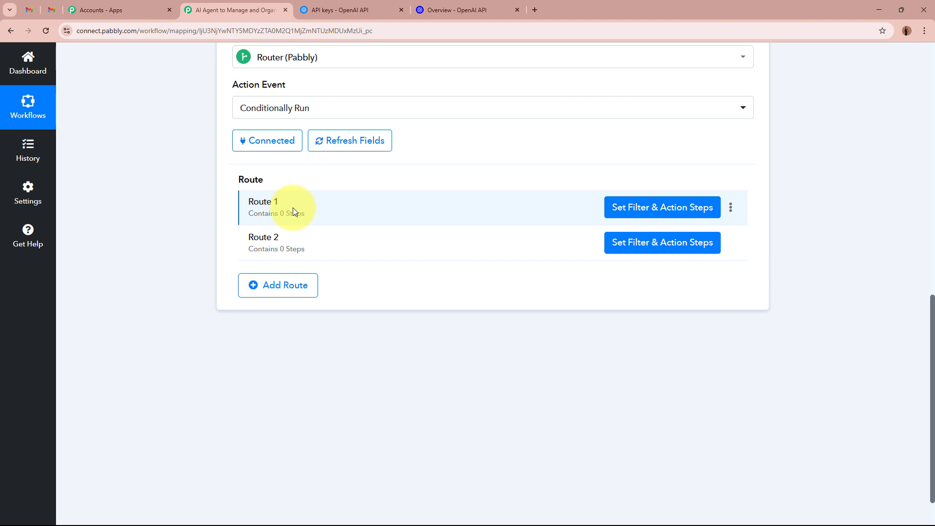
left_click(35, 9)
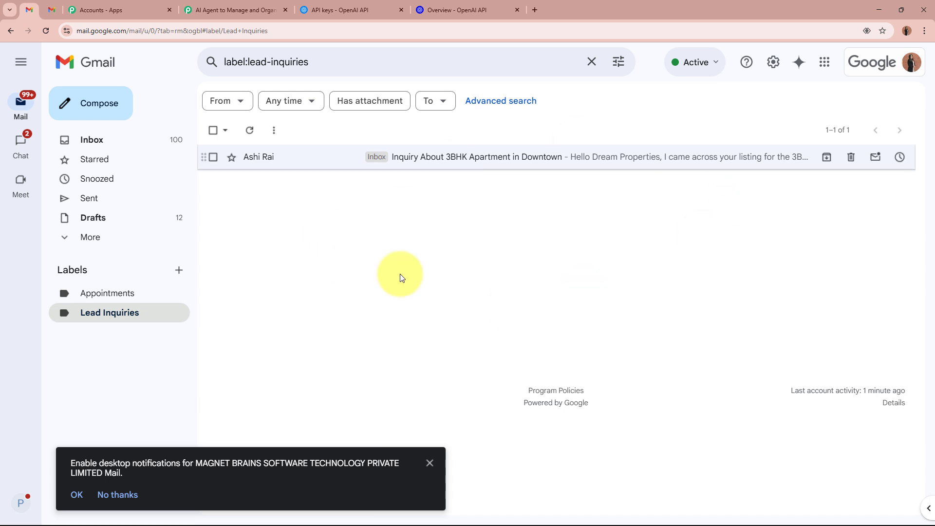
- Dismiss Gmail's notifications prompt, check the empty Appointments label, and return to Pabbly
left_click(430, 463)
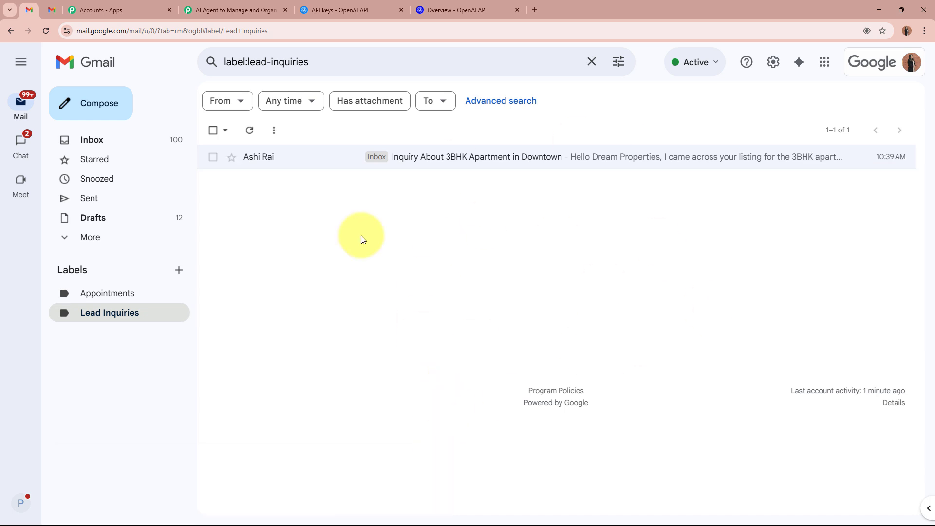
left_click(115, 292)
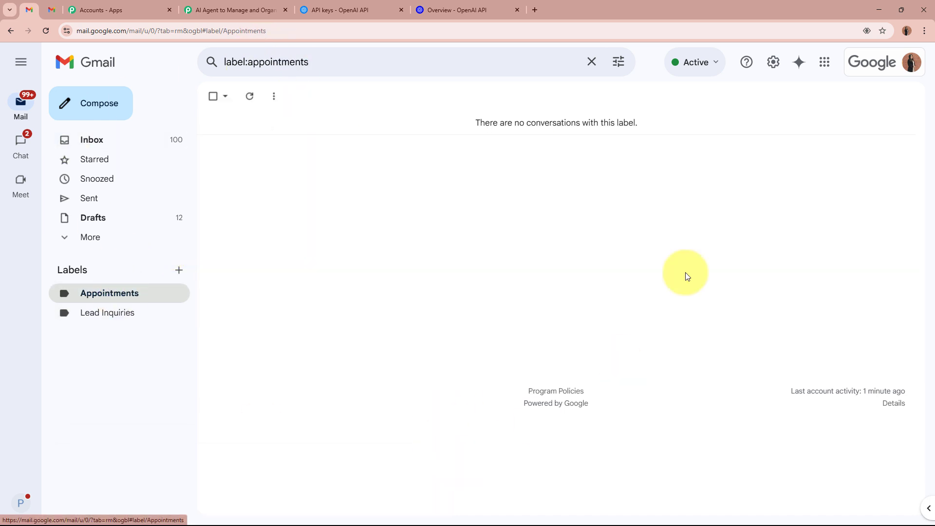
left_click(258, 10)
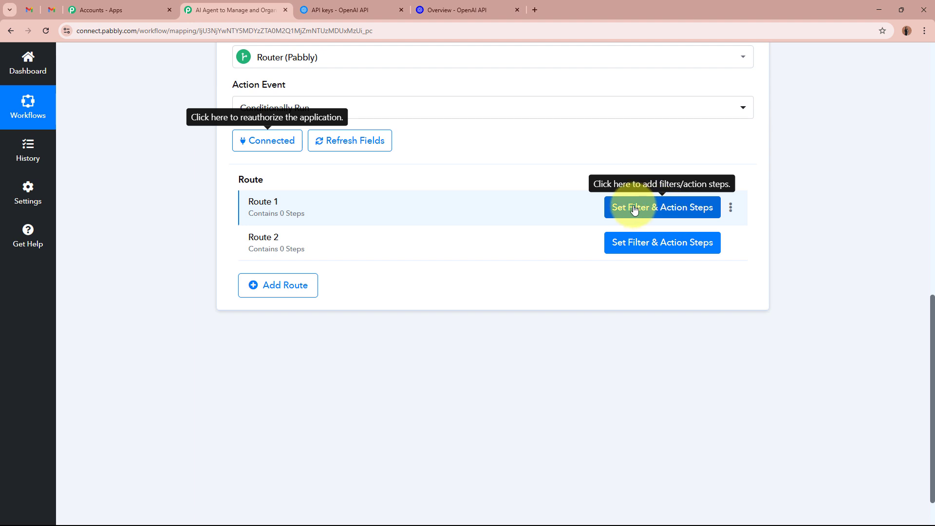
- Filter Route 1 on ChatGPT's Message Content with value 'lEAD', confirm the test is true, and collapse the filter
left_click(677, 215)
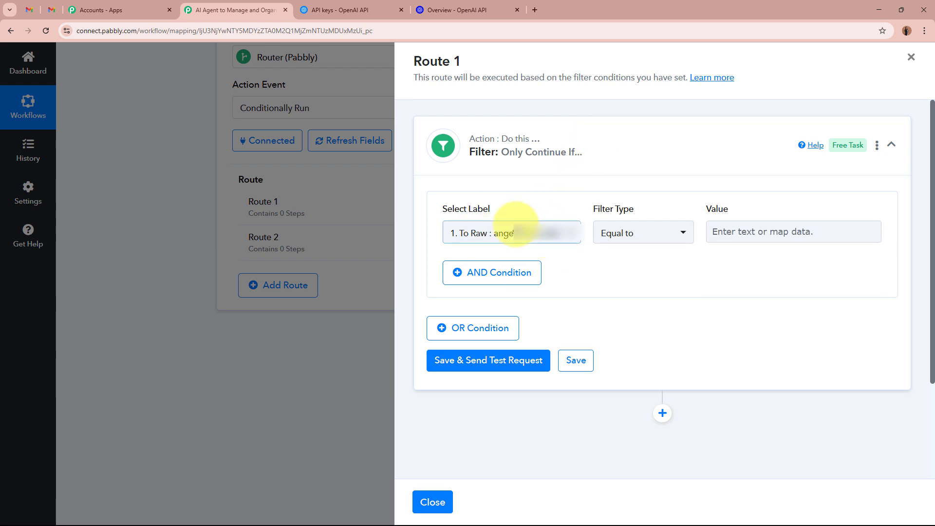
left_click(514, 228)
left_click(565, 359)
scroll(651, 377, "down", 3)
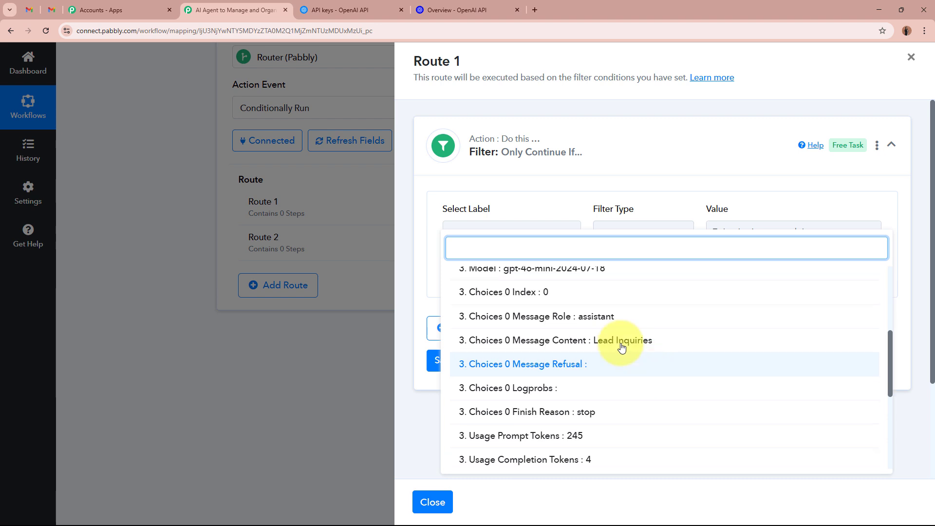
left_click(614, 341)
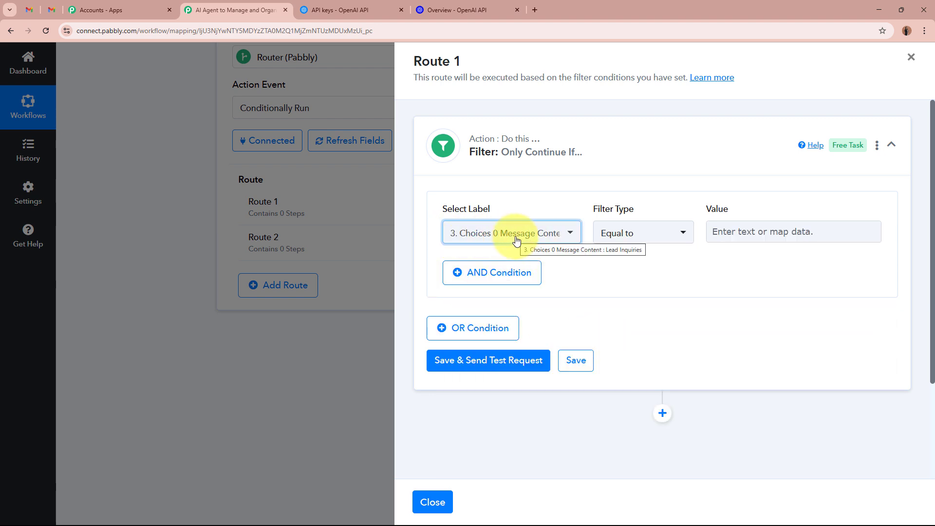
left_click(763, 225)
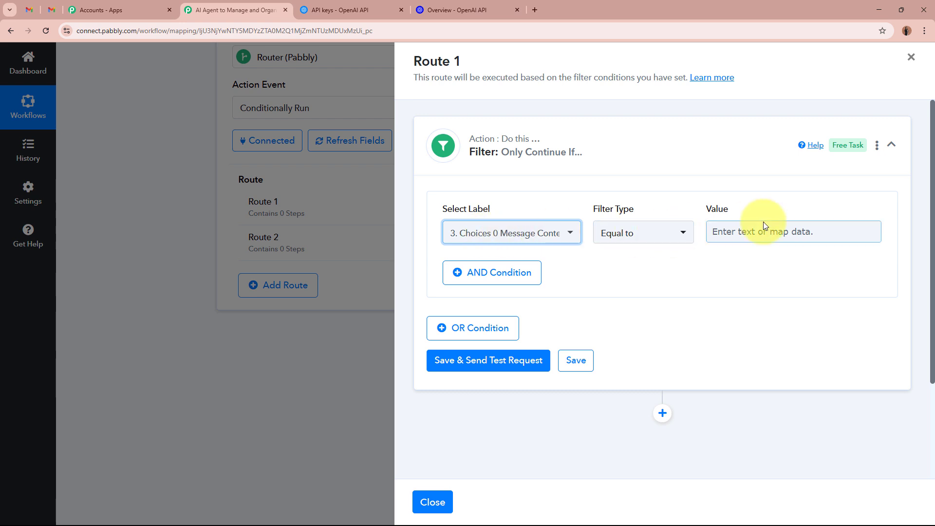
type("lEAD")
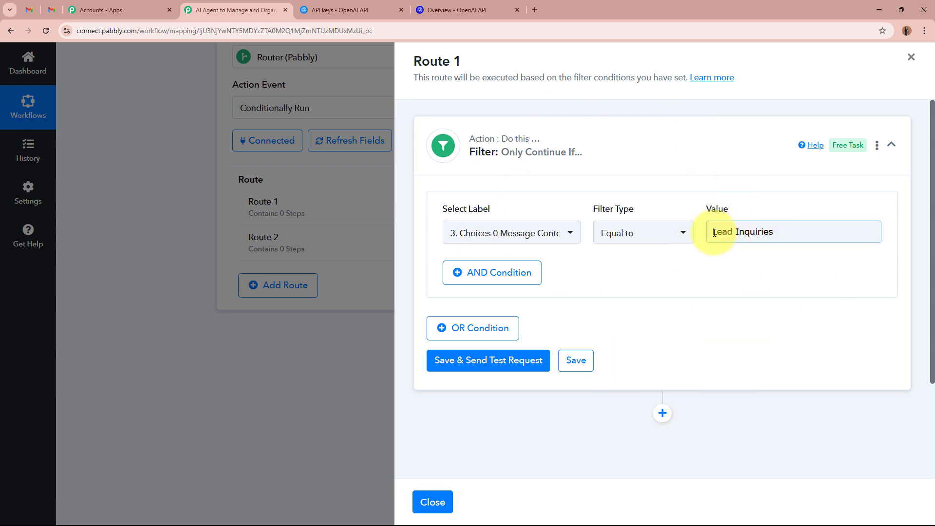
left_click(496, 360)
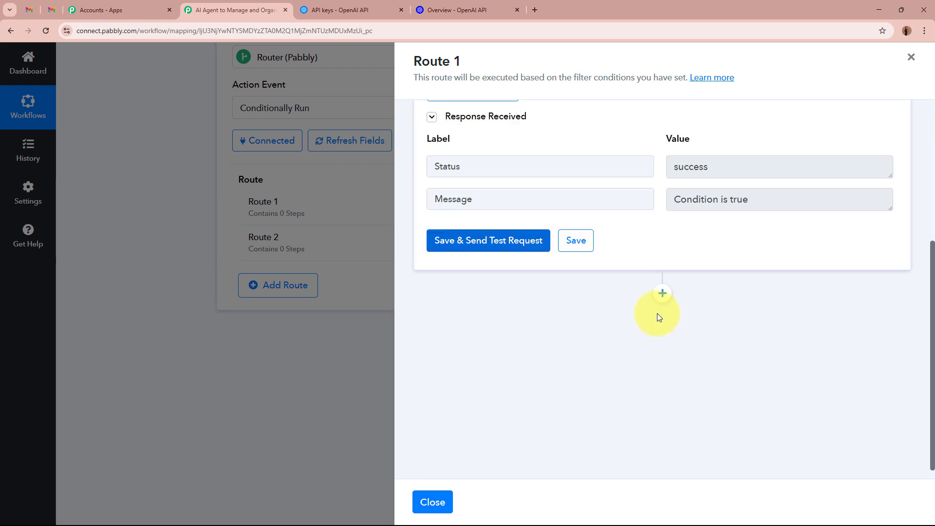
left_click_drag(765, 193, 680, 194)
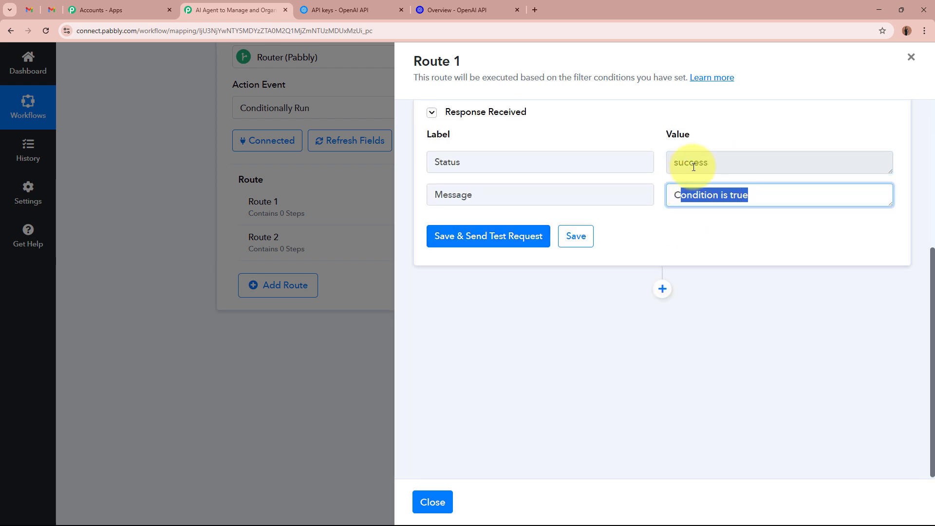
left_click_drag(714, 163, 647, 162)
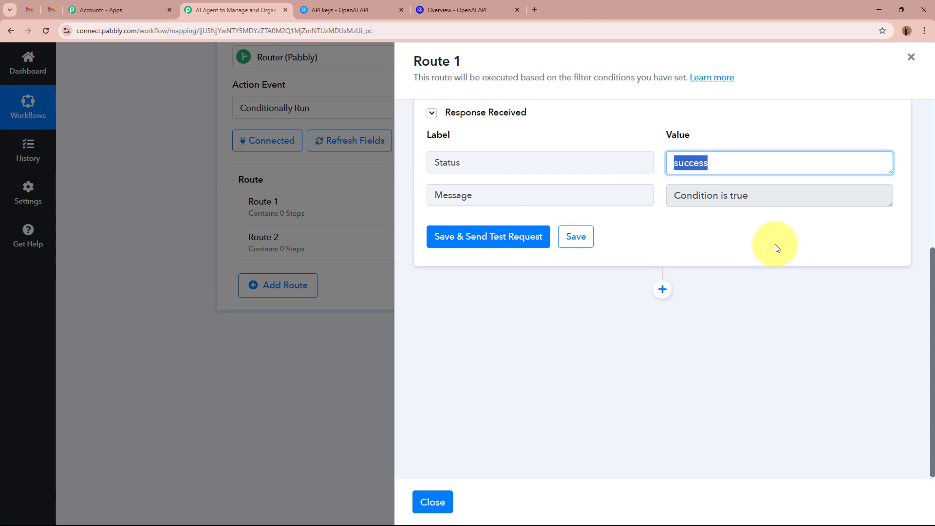
scroll(774, 247, "up", 5)
left_click(577, 156)
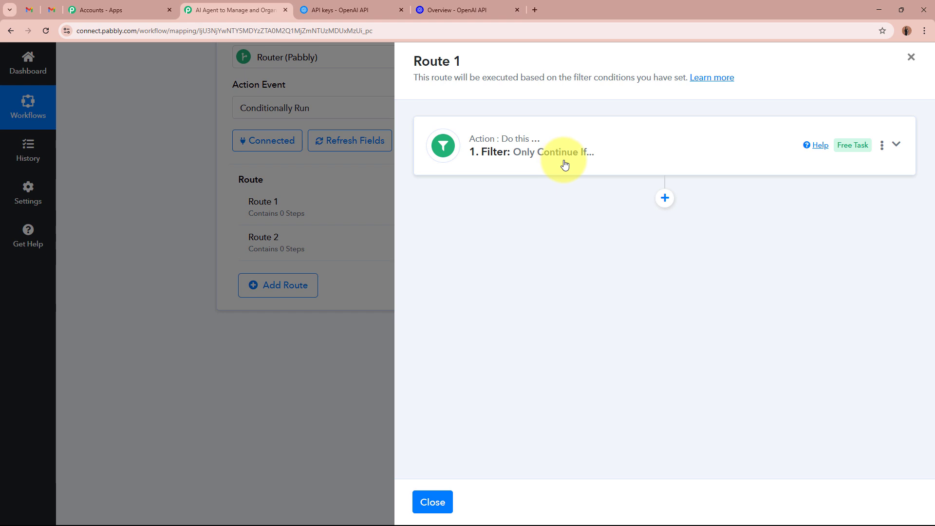
- Check Gmail's Appointments and Lead Inquiries labels, then add a new action after the filter
left_click(29, 10)
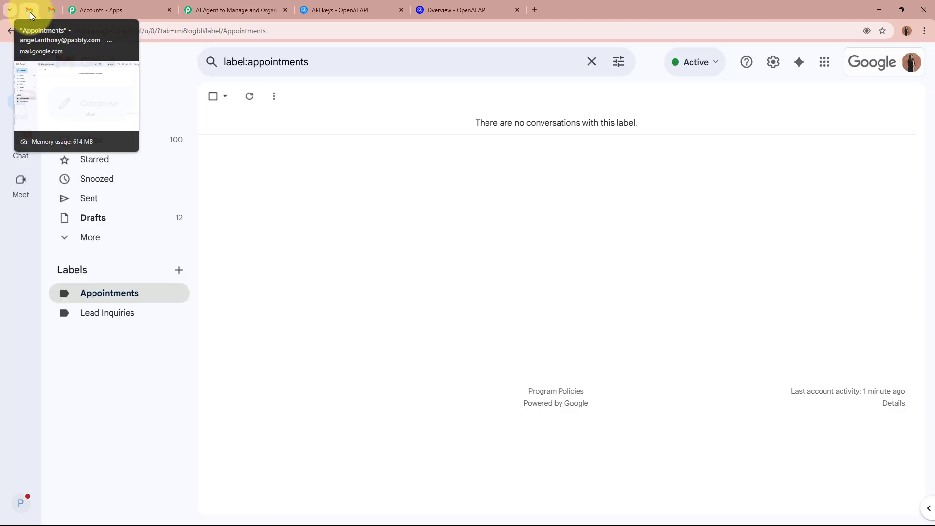
left_click(90, 312)
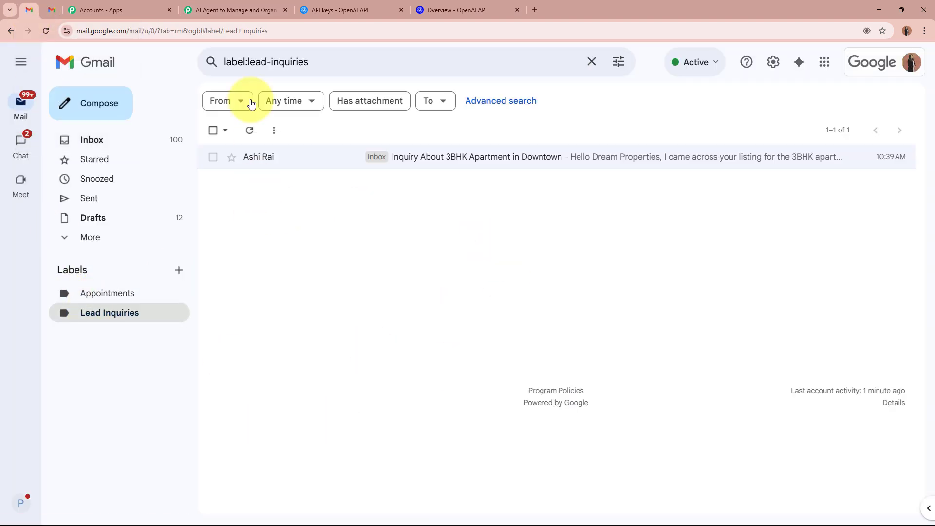
left_click(231, 5)
left_click(659, 206)
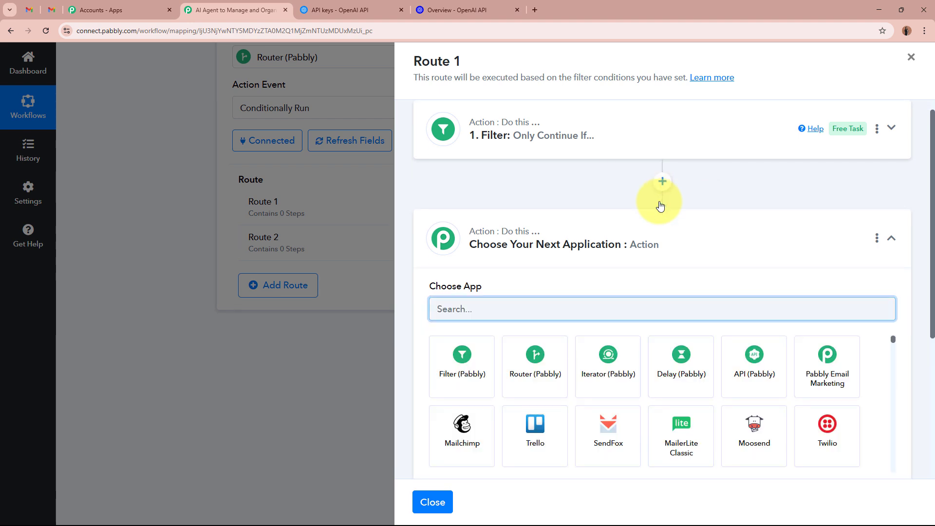
- Set the new step to Gmail's Add/Update Label to Email and start a new Gmail connection
type("Gmail")
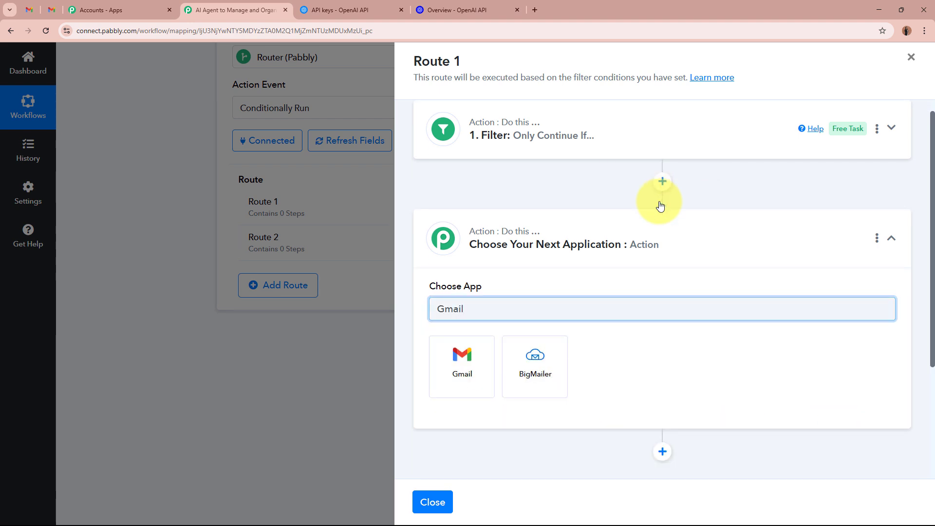
left_click(461, 385)
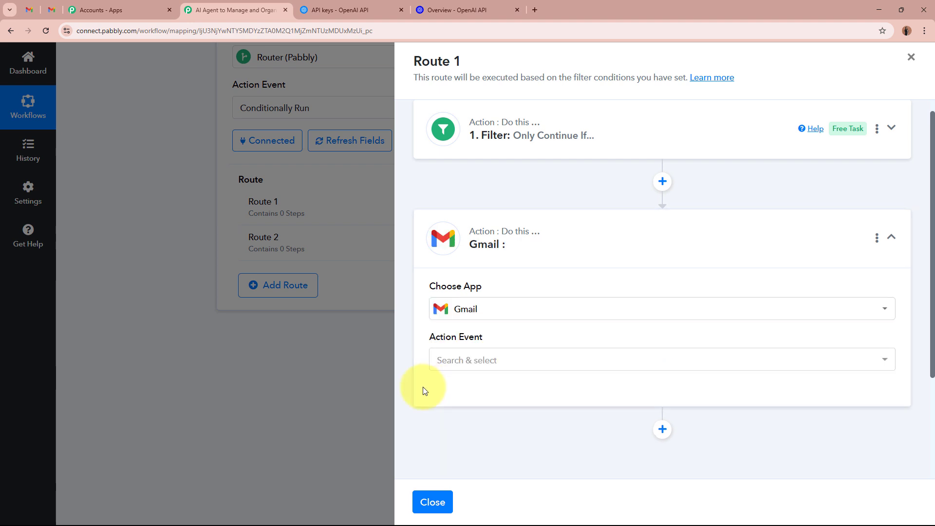
left_click(551, 365)
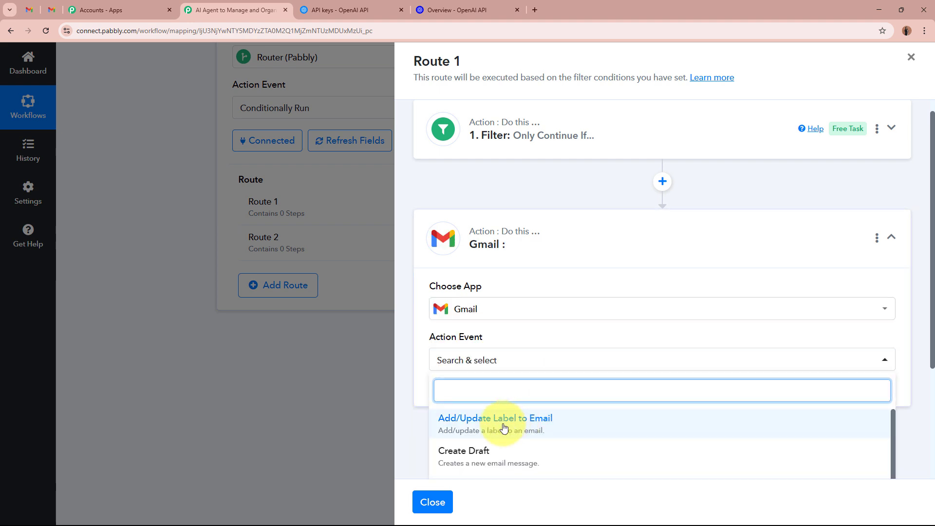
left_click(529, 428)
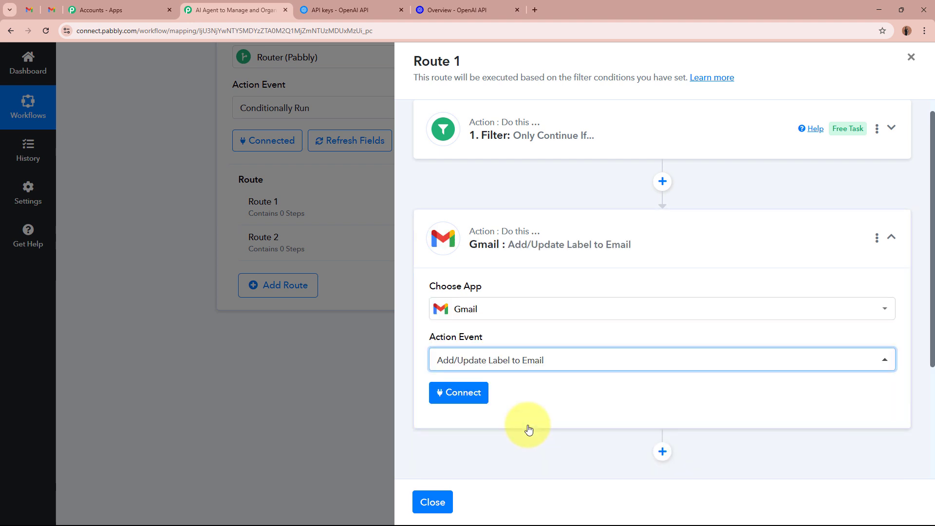
left_click(458, 392)
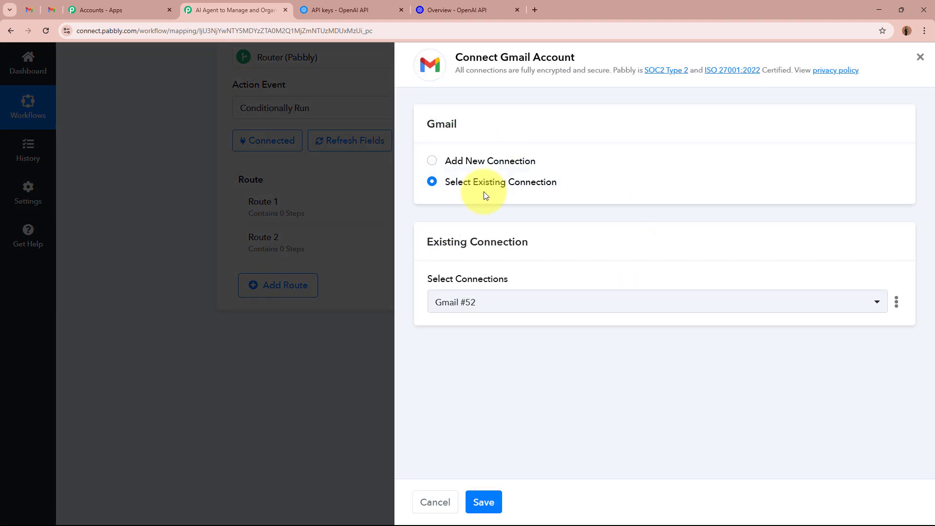
left_click(432, 163)
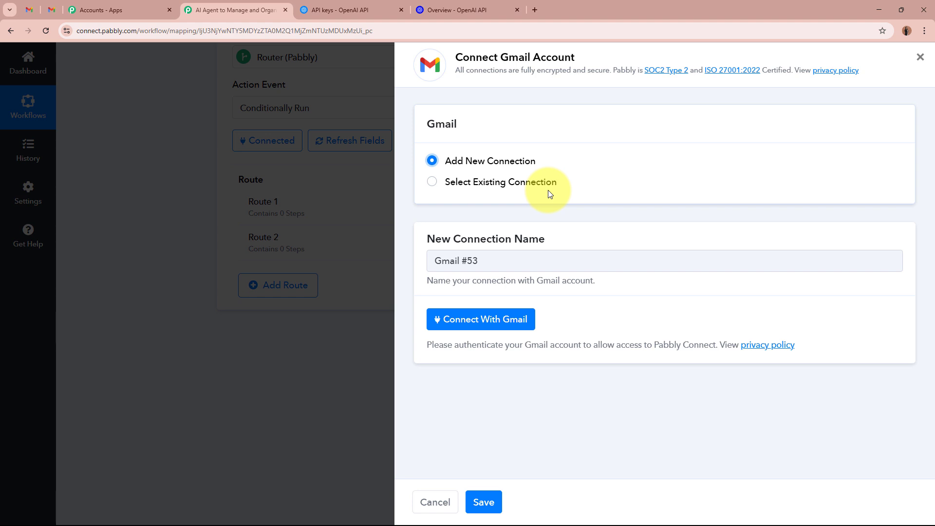
- Connect with Gmail, choose the first listed Google account, and allow Pabbly Connect access
left_click(499, 320)
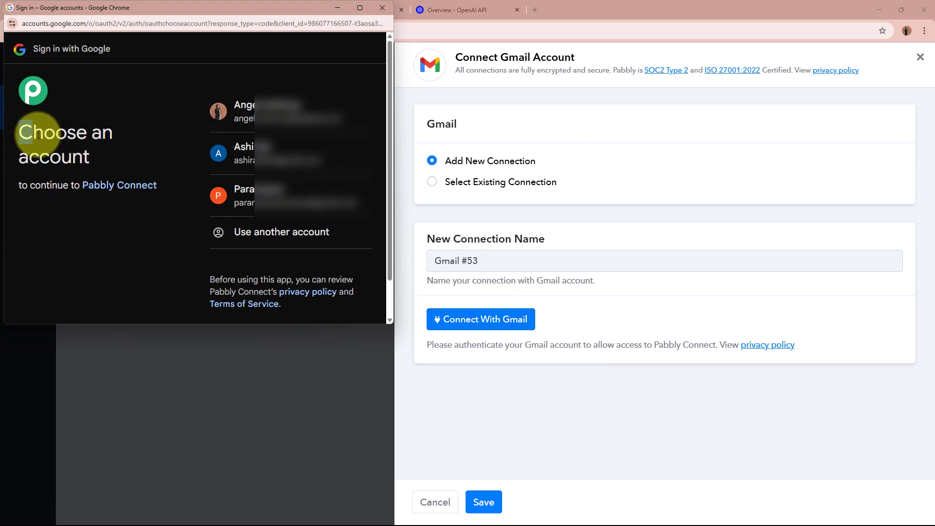
left_click_drag(20, 130, 99, 160)
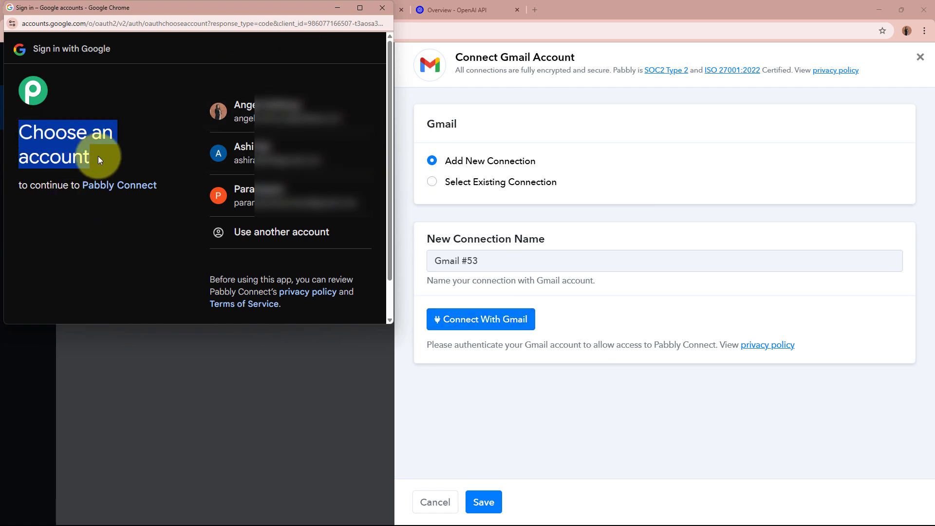
left_click(99, 159)
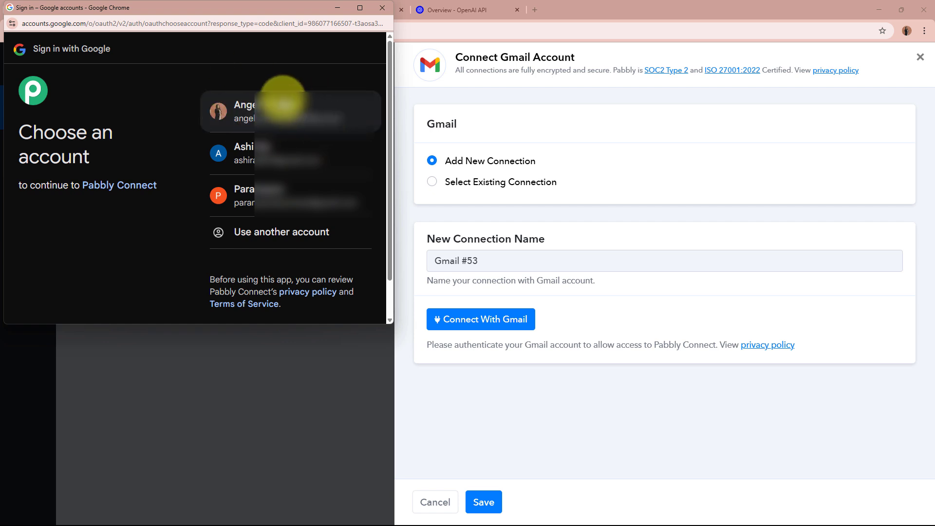
left_click(283, 100)
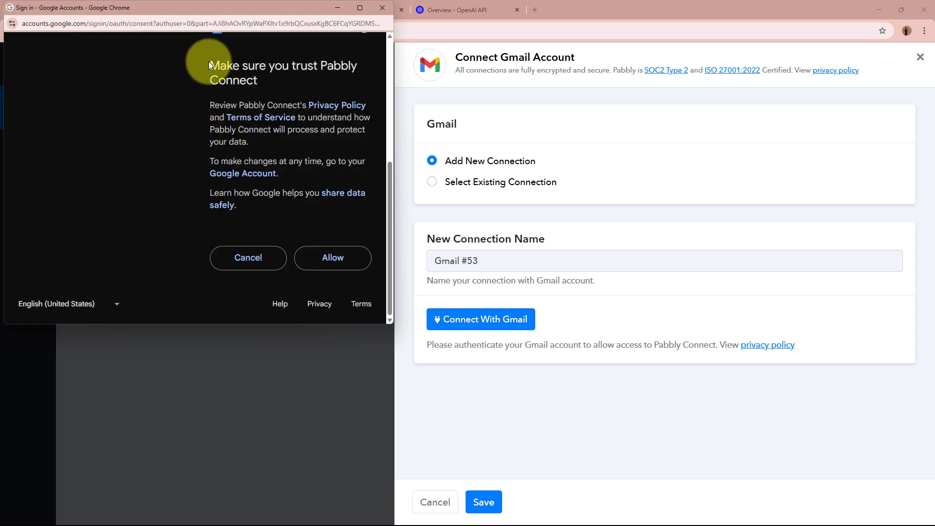
left_click_drag(209, 65, 264, 81)
left_click(264, 80)
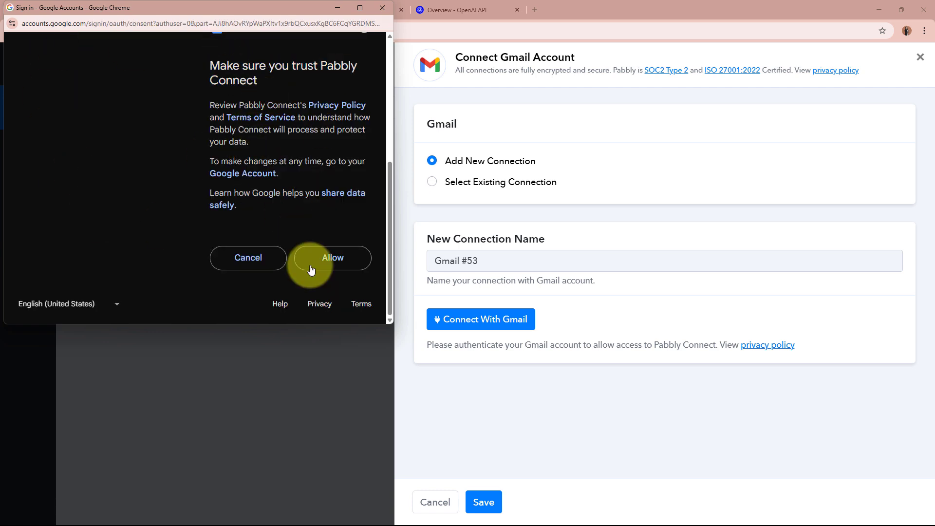
left_click(347, 266)
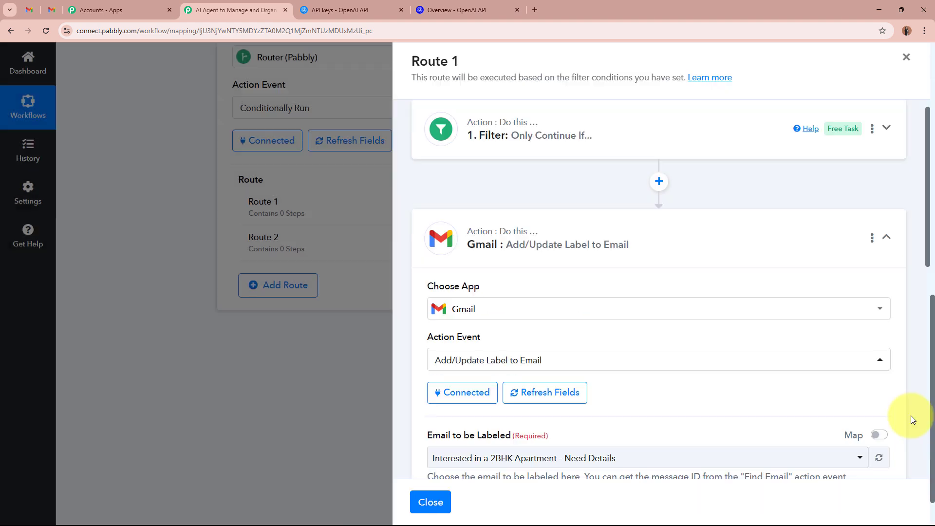
- Save the Gmail connection and set Email to be Labeled to 'Interested in a 2BHK Apartment – Need Details'
scroll(793, 397, "down", 3)
scroll(788, 398, "down", 2)
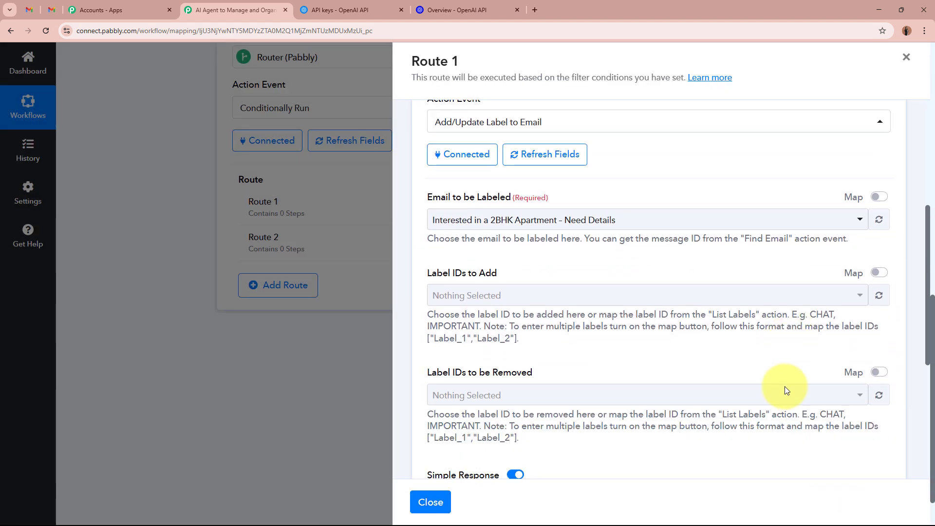
left_click_drag(423, 192, 534, 193)
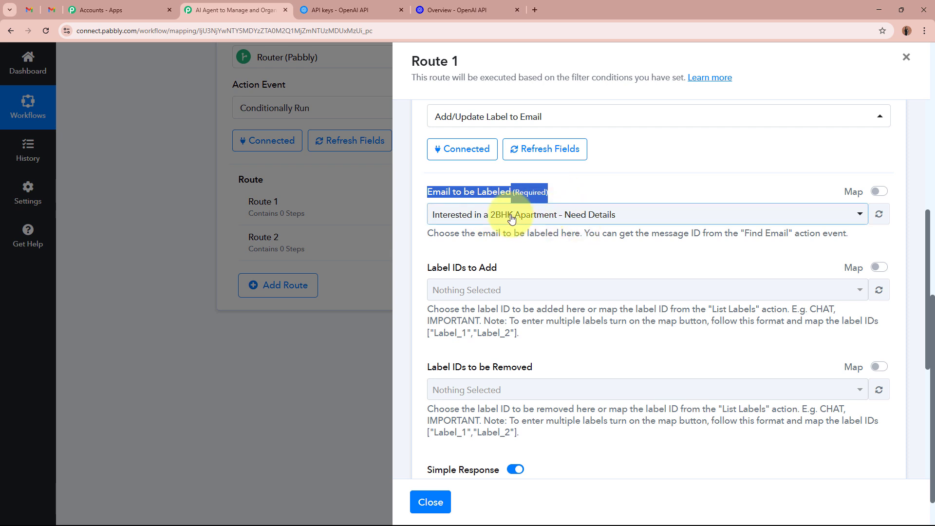
left_click(672, 191)
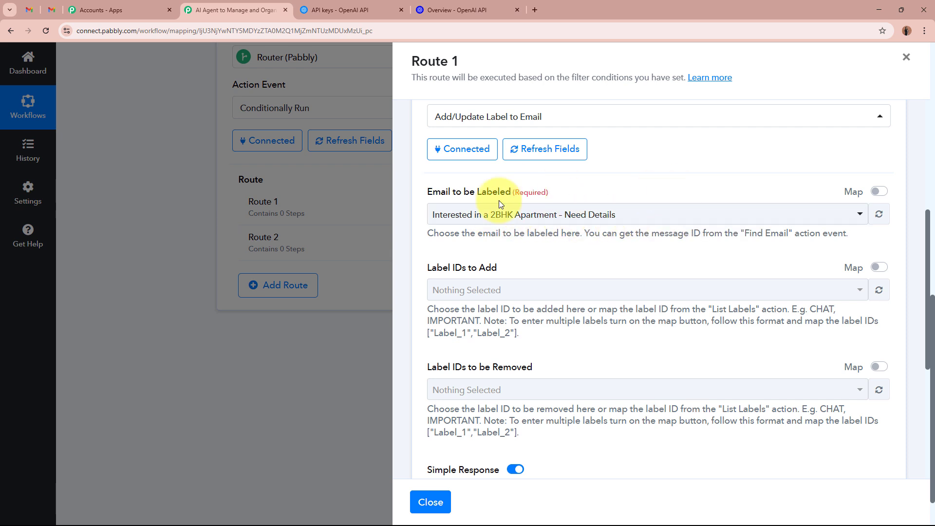
left_click(585, 217)
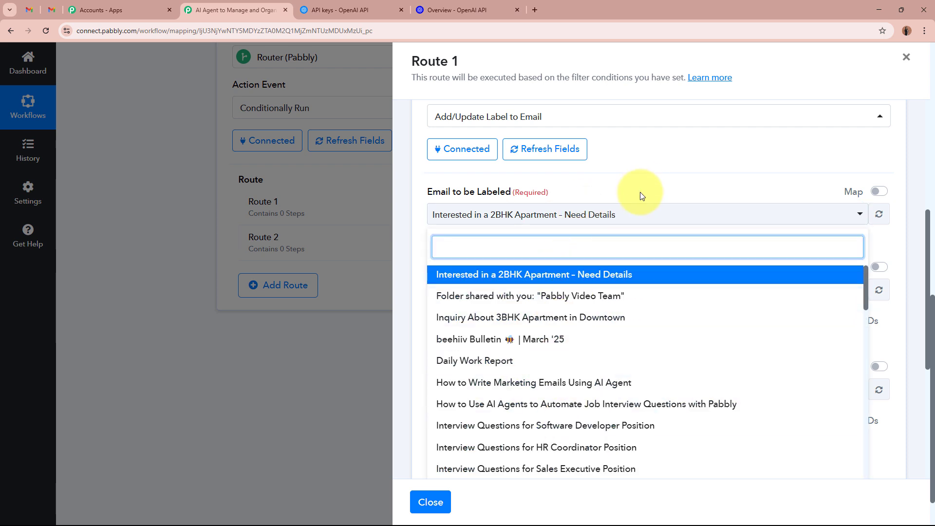
left_click(460, 217)
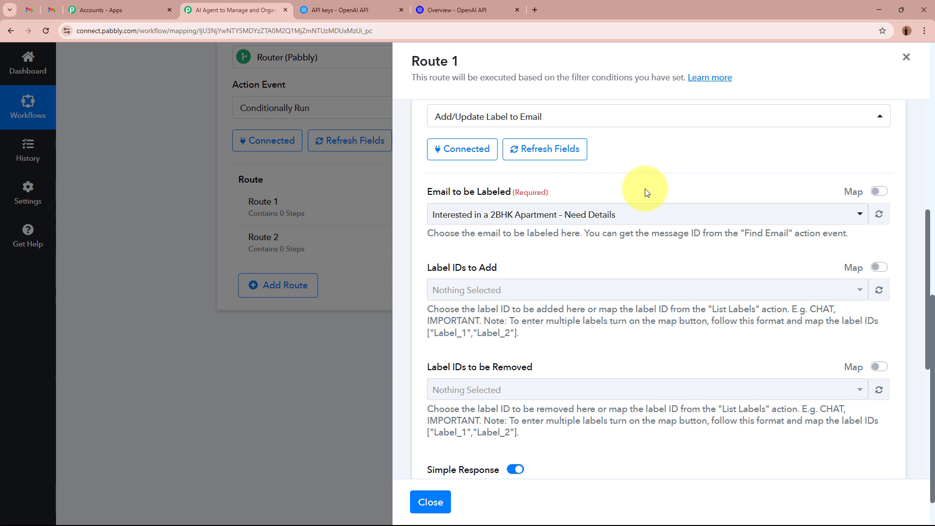
left_click(591, 215)
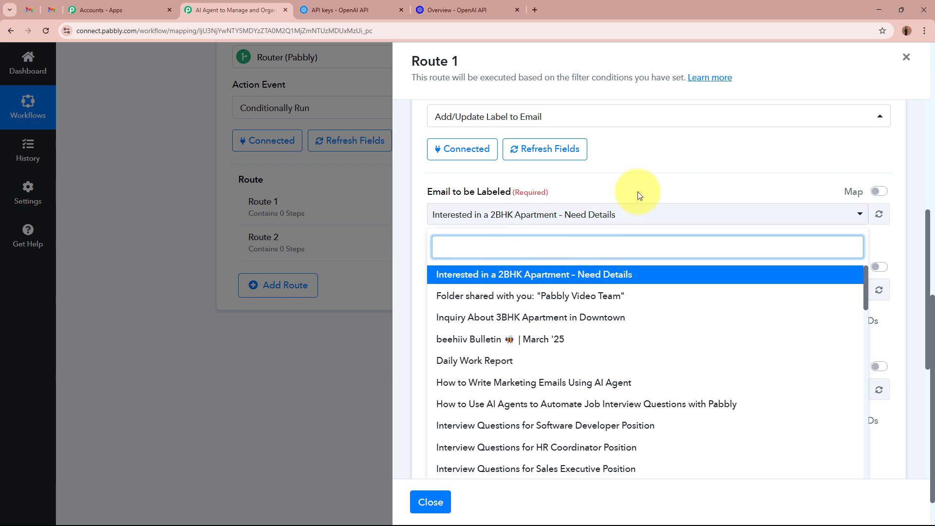
- Review the label step's fields and begin inserting a step between Filter and Gmail
scroll(639, 195, "up", 3)
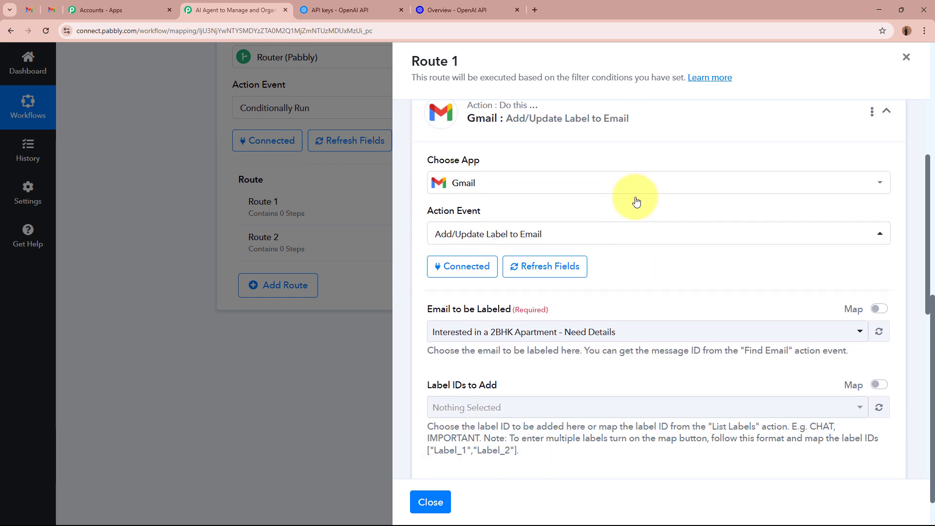
scroll(636, 201, "down", 1)
left_click_drag(427, 289, 507, 289)
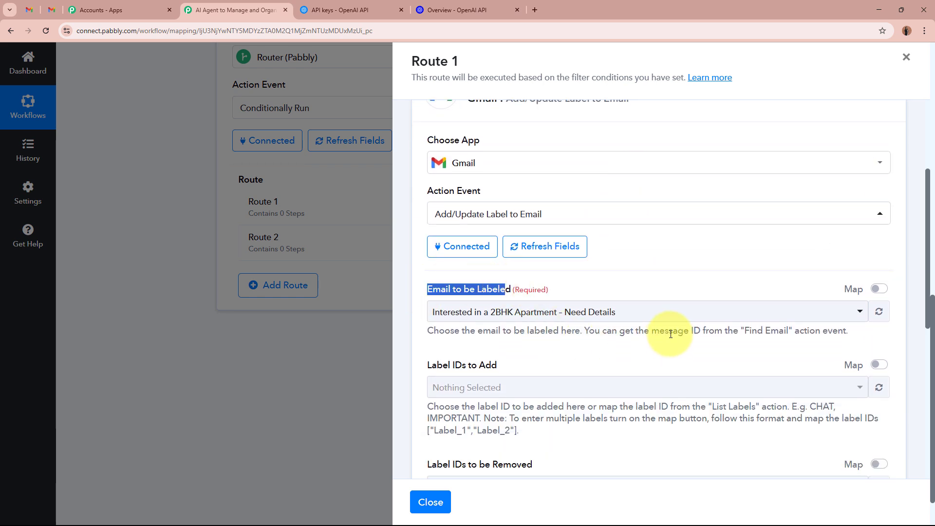
left_click_drag(744, 331, 768, 332)
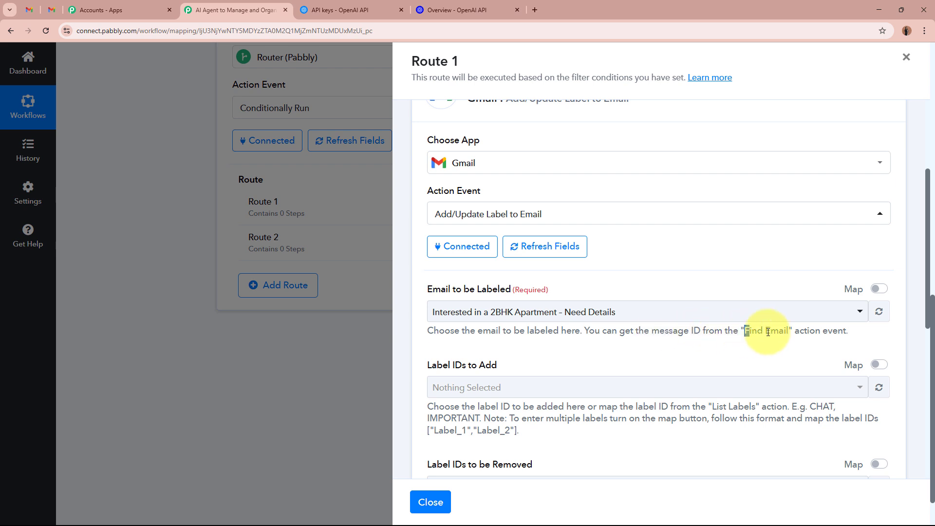
left_click(787, 331)
scroll(787, 331, "up", 4)
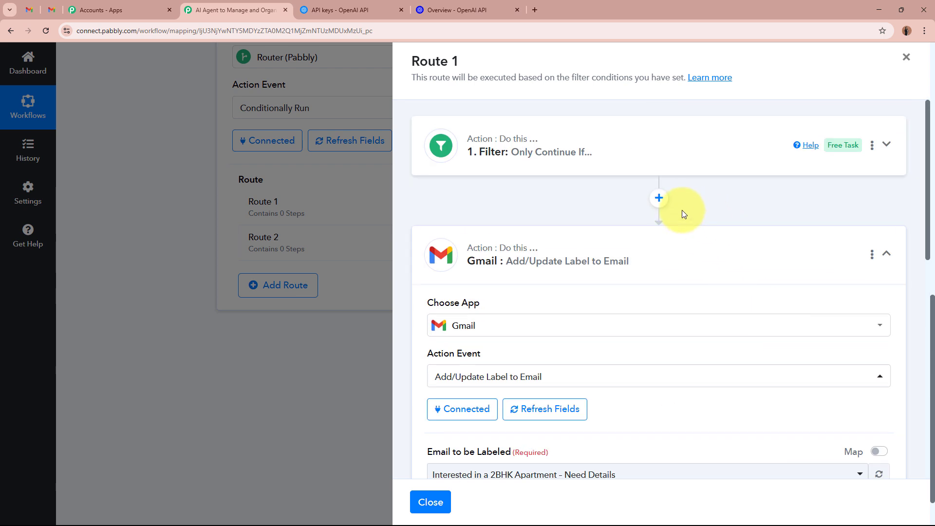
- Insert a Gmail Find Email step between Route 1's filter and label steps, using Gmail #53
left_click(659, 198)
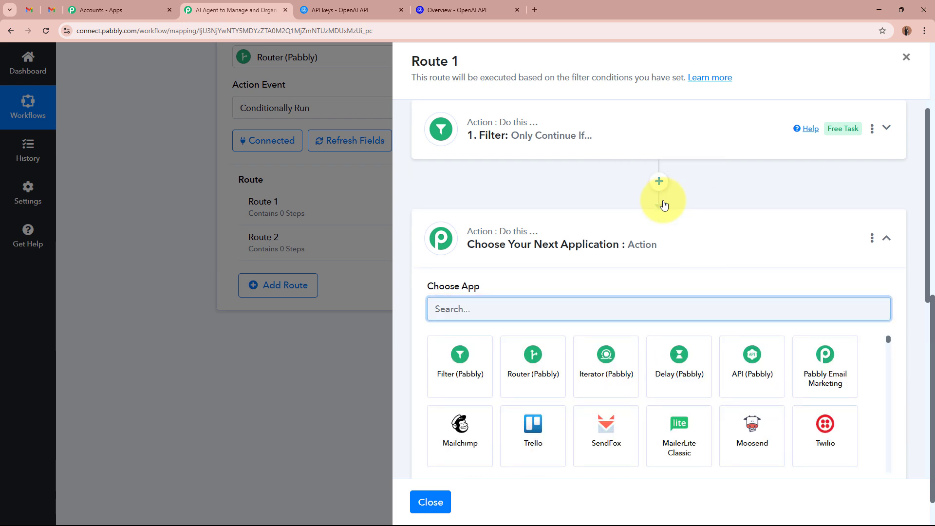
type("em")
key("BackSpace")
key("BackSpace")
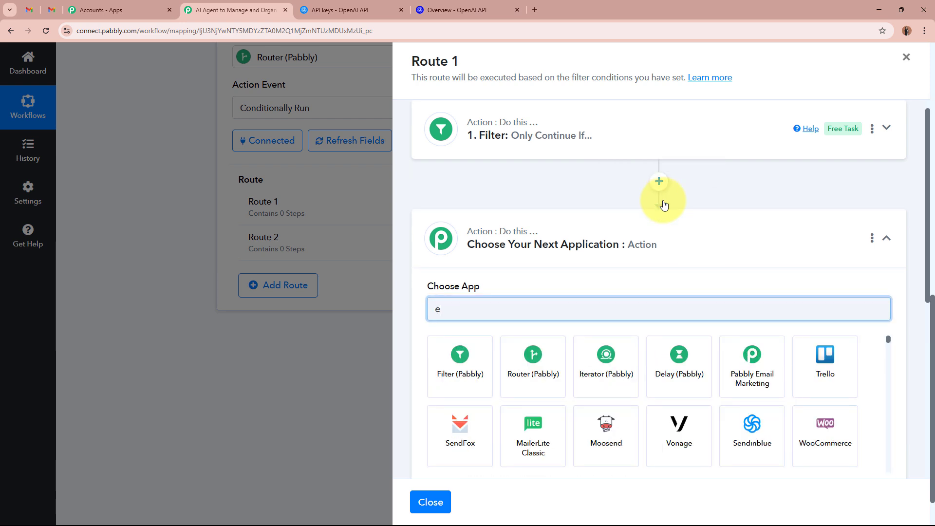
type("gmail")
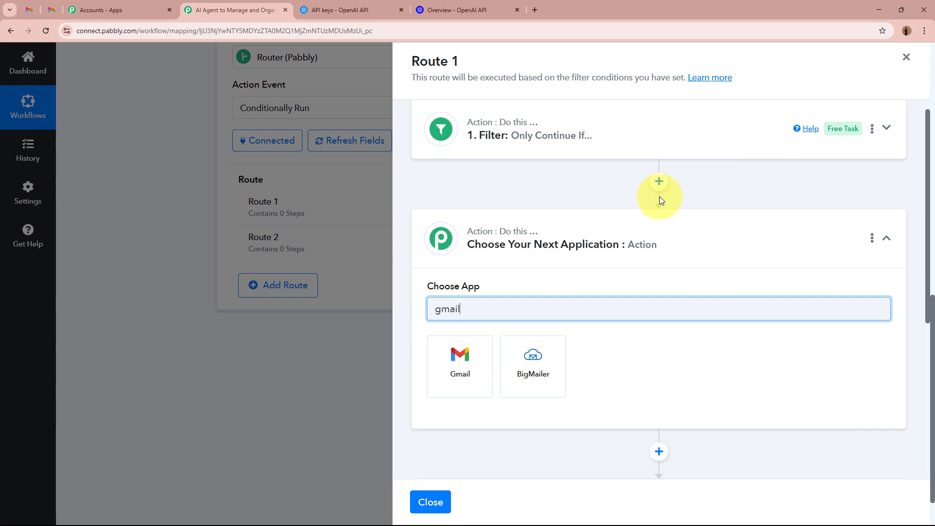
left_click(458, 366)
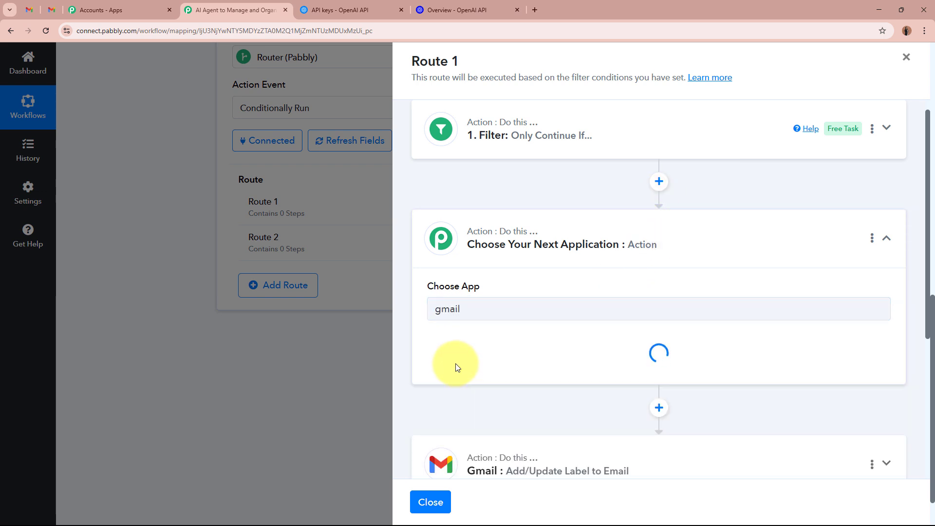
left_click(438, 360)
scroll(458, 380, "down", 3)
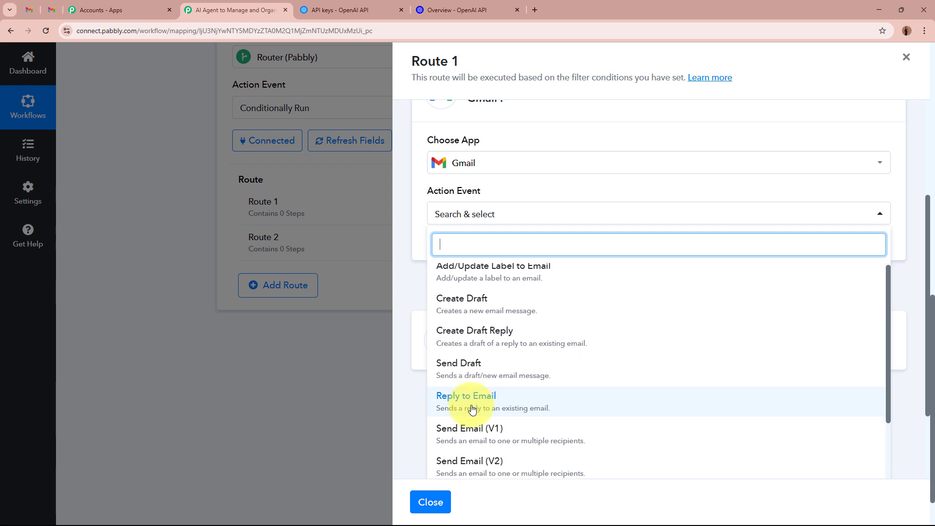
scroll(472, 409, "down", 3)
left_click(457, 406)
left_click(448, 247)
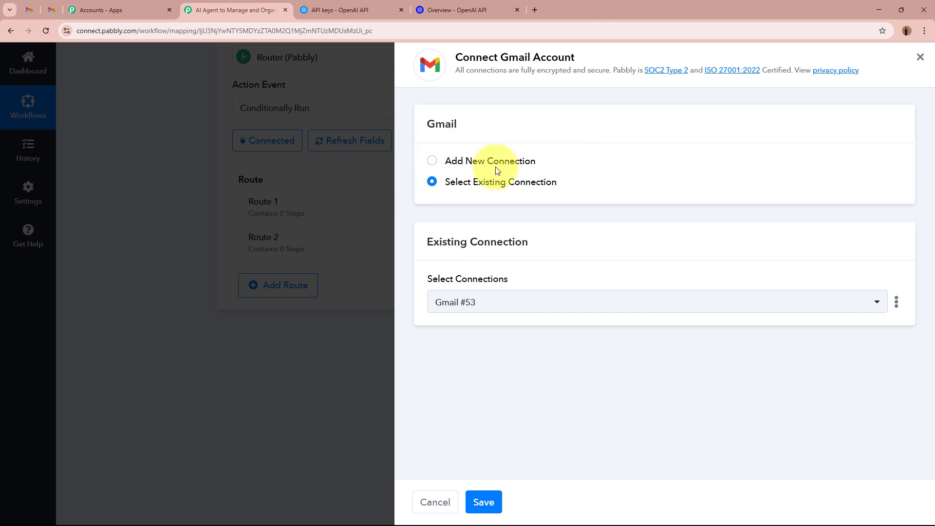
left_click(483, 502)
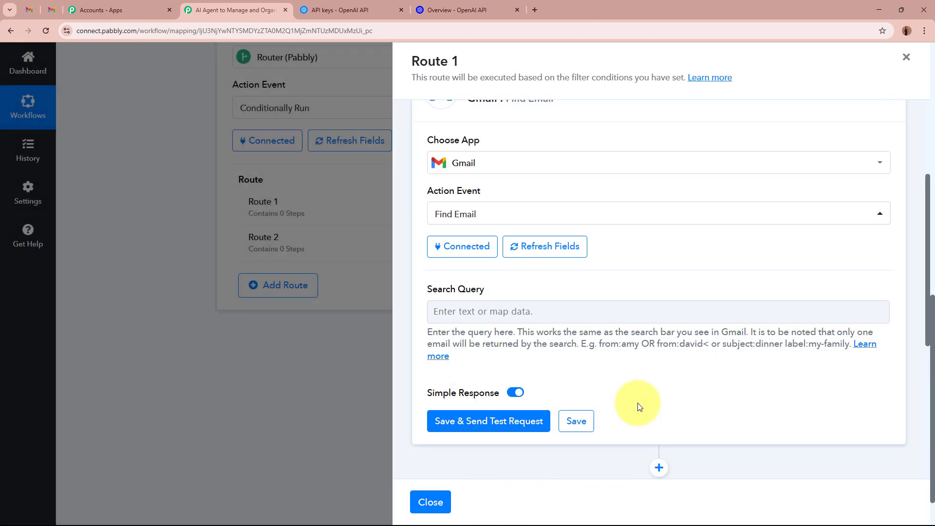
- Map the parsed email's Body Text into the Find Email Search Query
left_click(508, 311)
scroll(605, 286, "down", 2)
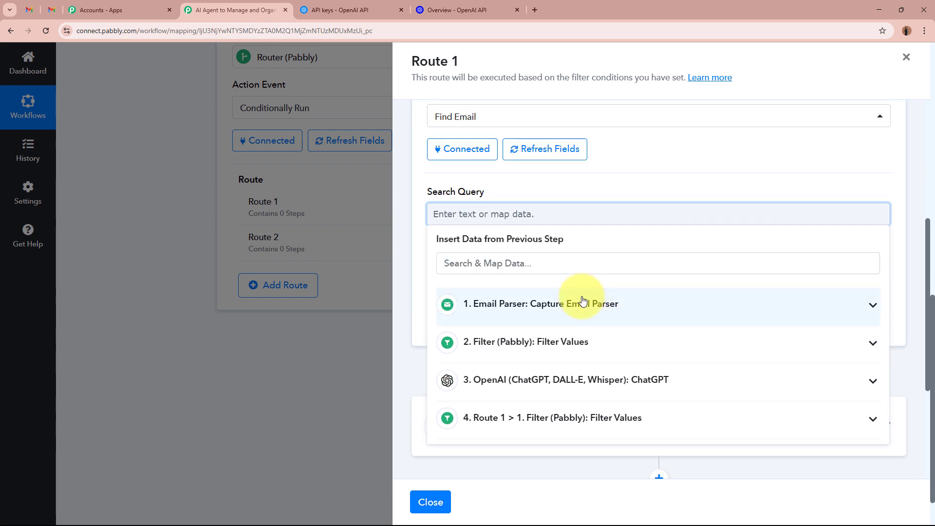
left_click(555, 259)
type("body")
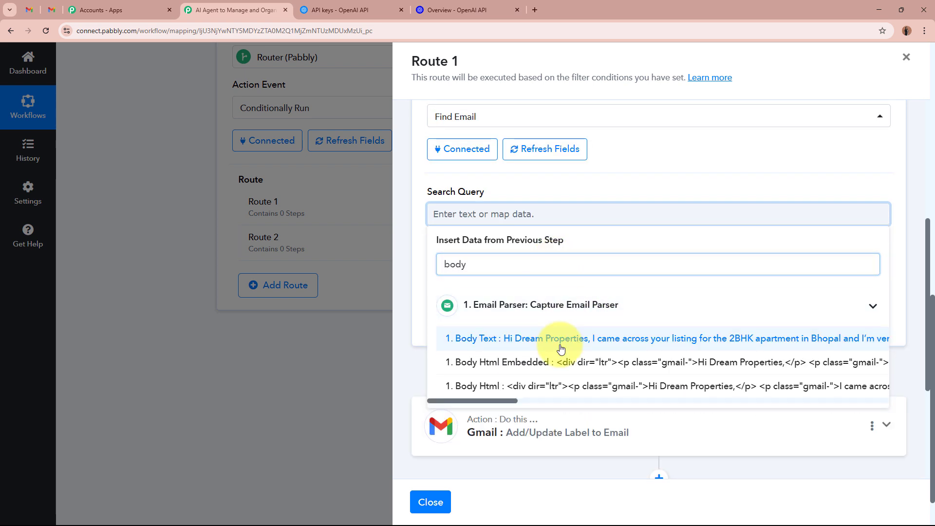
left_click(560, 348)
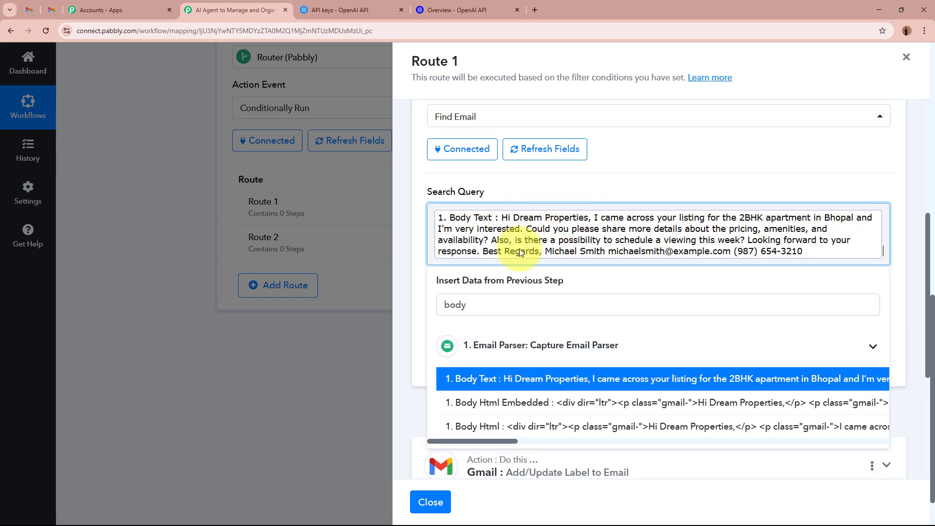
left_click(667, 188)
- Save and test the Find Email step, checking the returned ThreadId
scroll(668, 187, "down", 3)
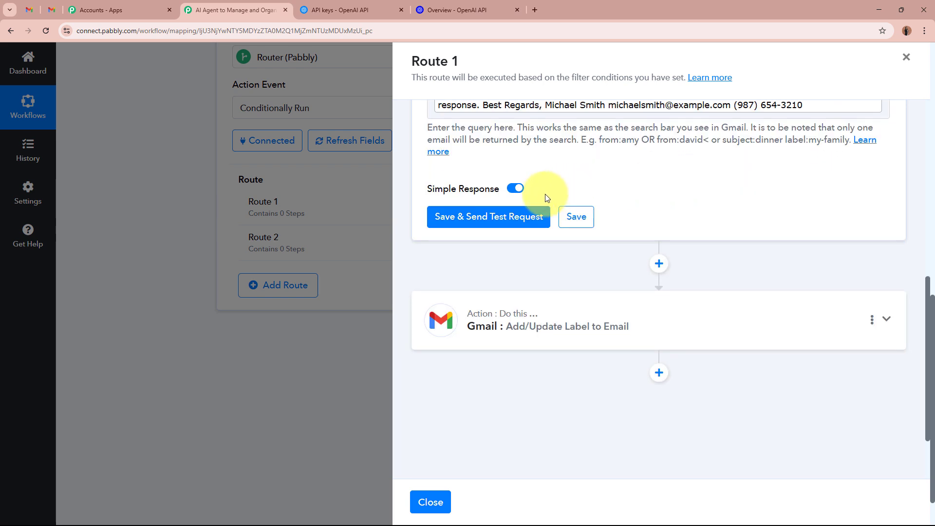
left_click(526, 216)
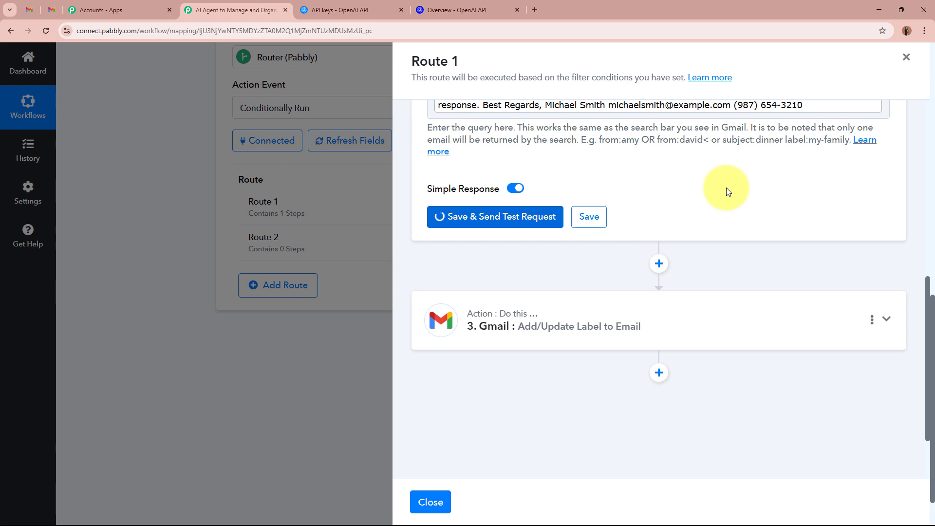
scroll(726, 188, "down", 3)
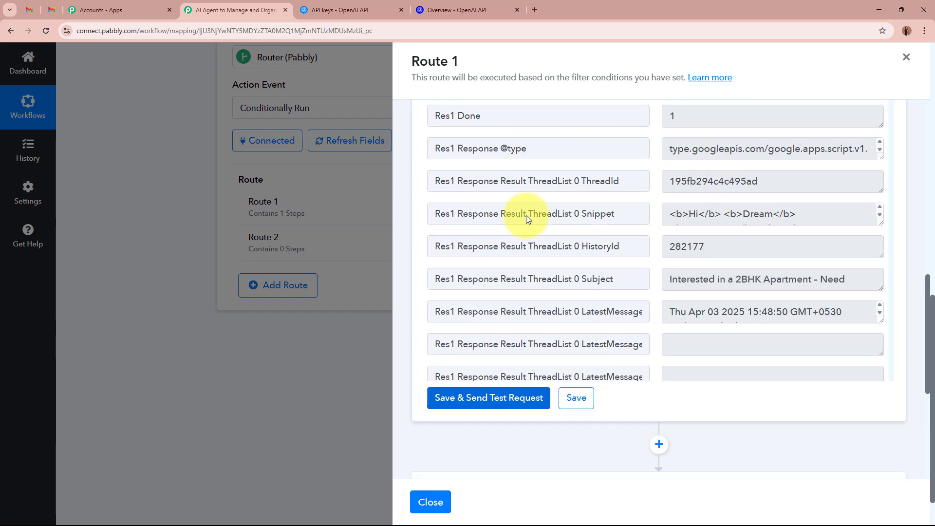
double_click(761, 181)
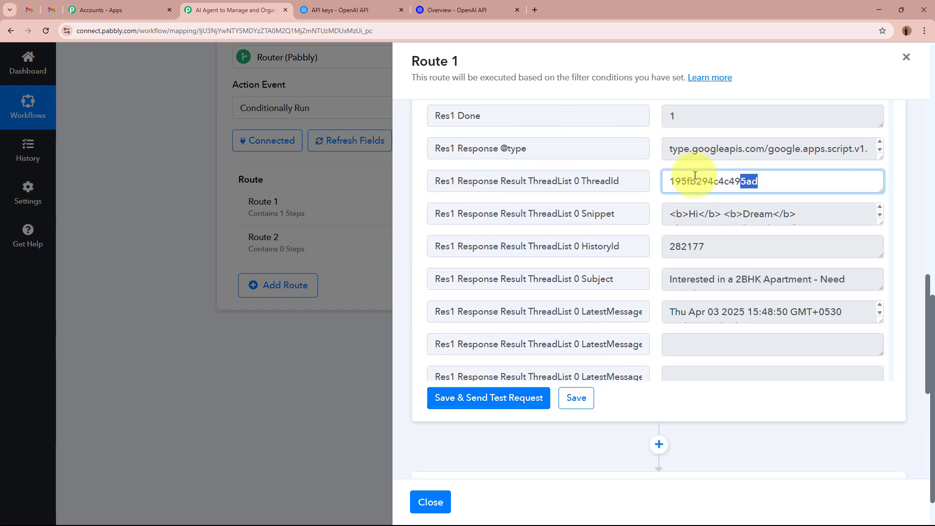
scroll(765, 180, "down", 6)
left_click_drag(541, 137, 590, 137)
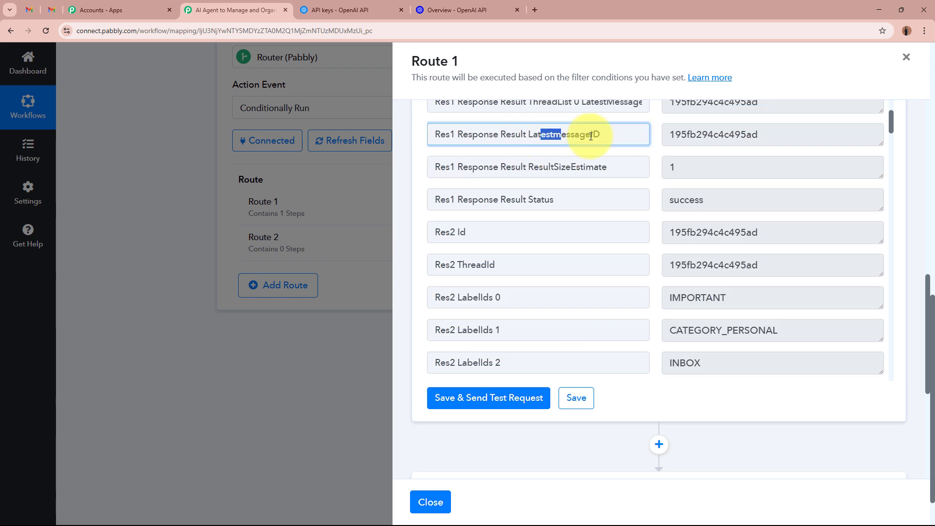
- Switch the label step's Email to be Labeled field to mapped data and map Find Email's Res2 Id
double_click(751, 135)
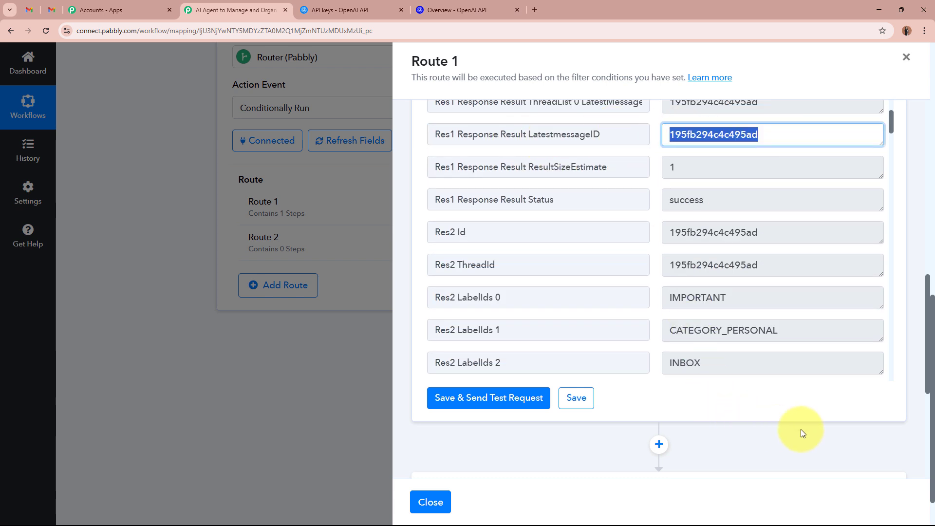
scroll(779, 414, "down", 4)
left_click(723, 315)
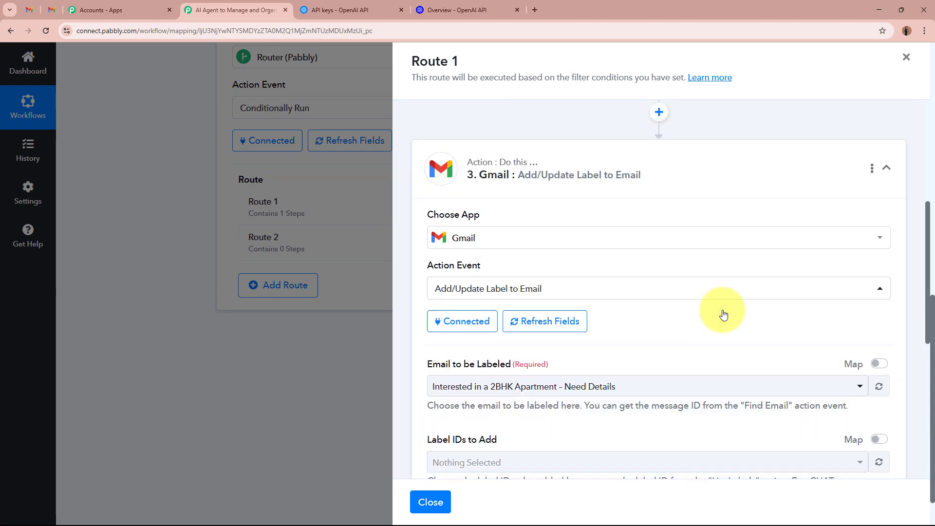
scroll(723, 315, "down", 6)
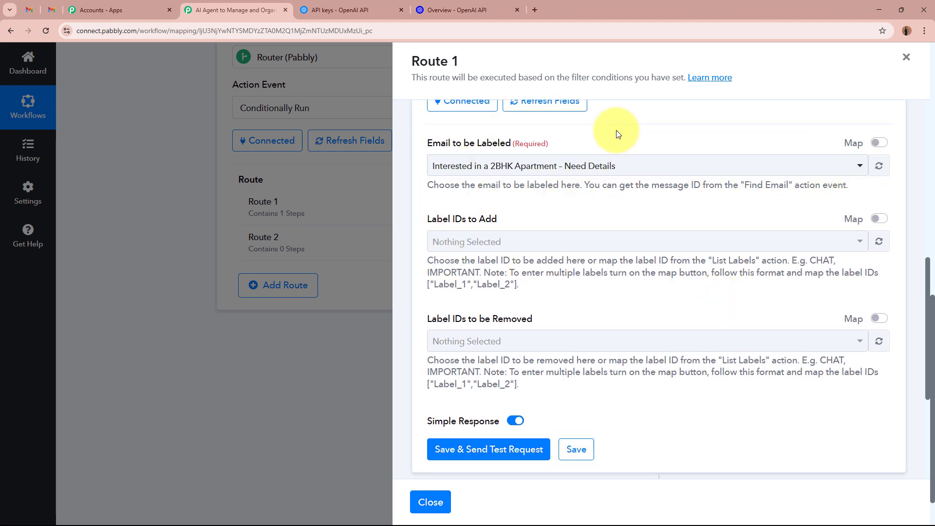
left_click(878, 143)
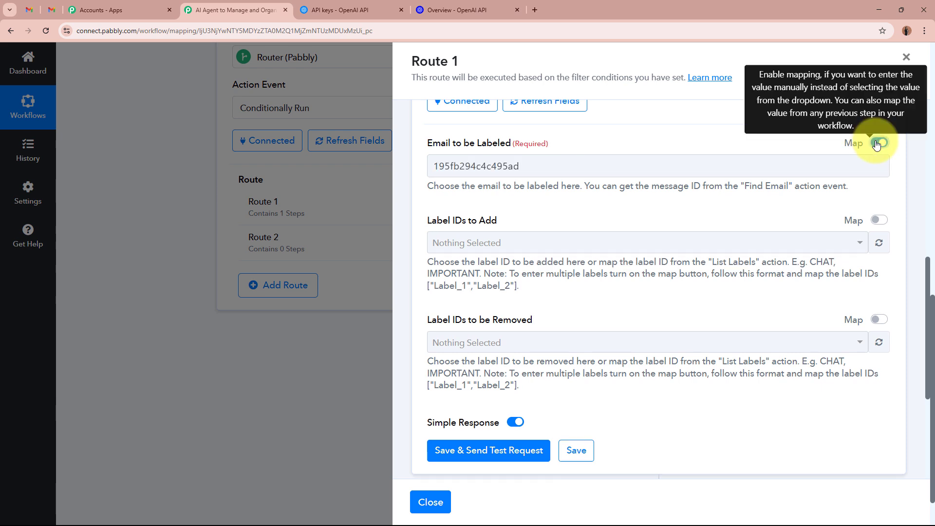
double_click(649, 170)
key("BackSpace")
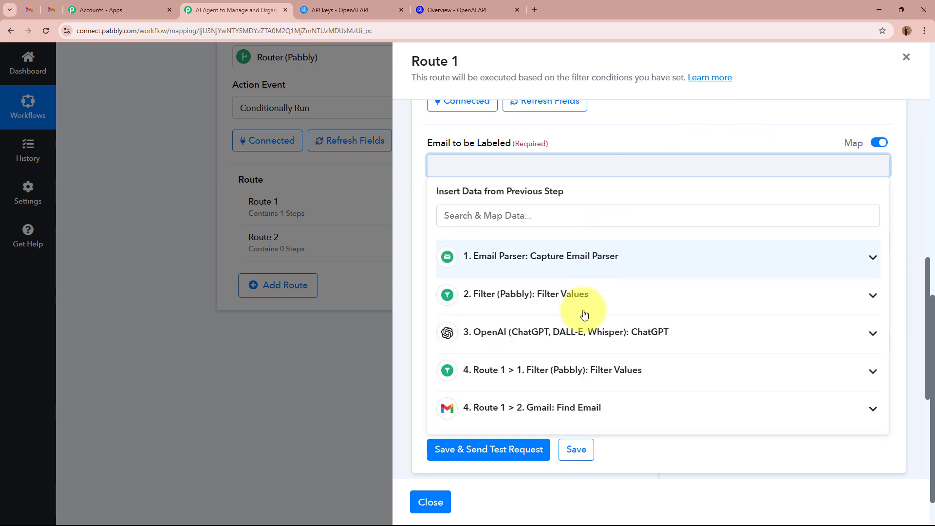
left_click(586, 409)
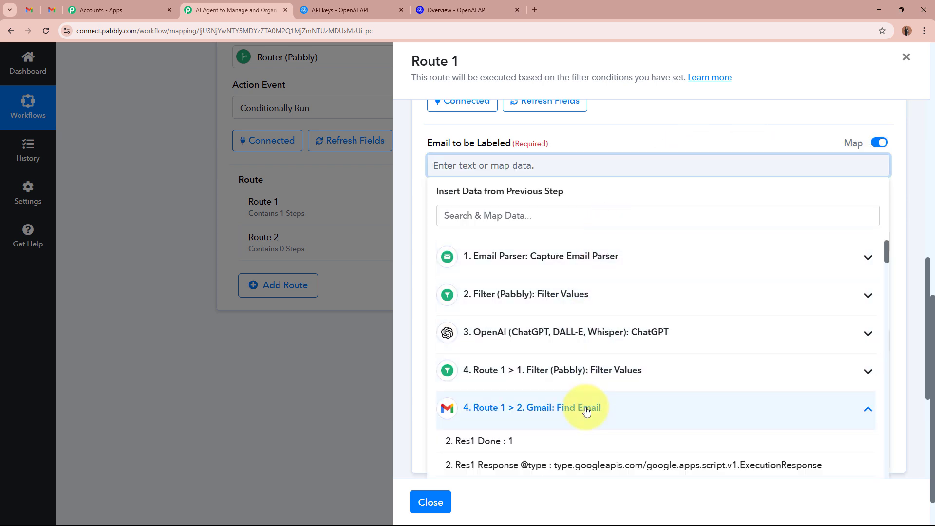
left_click(501, 165)
type("id")
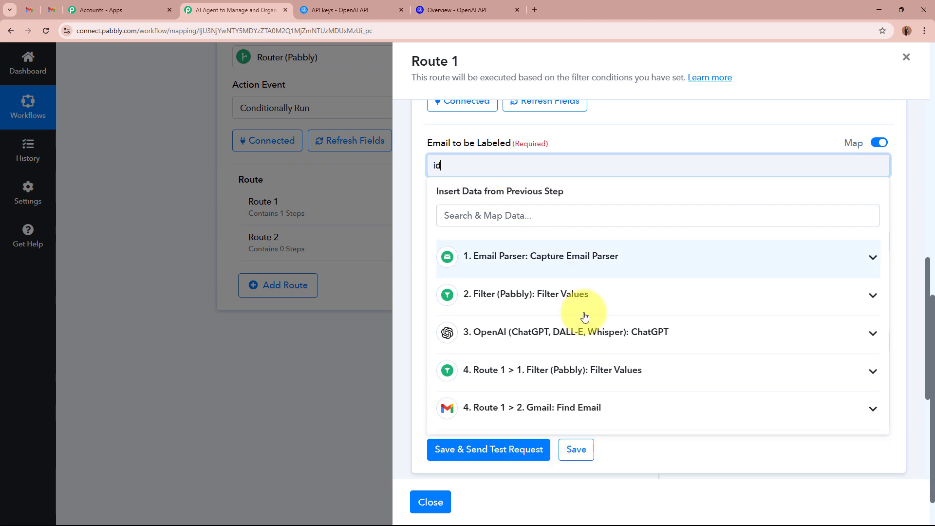
left_click(604, 421)
left_click(575, 383)
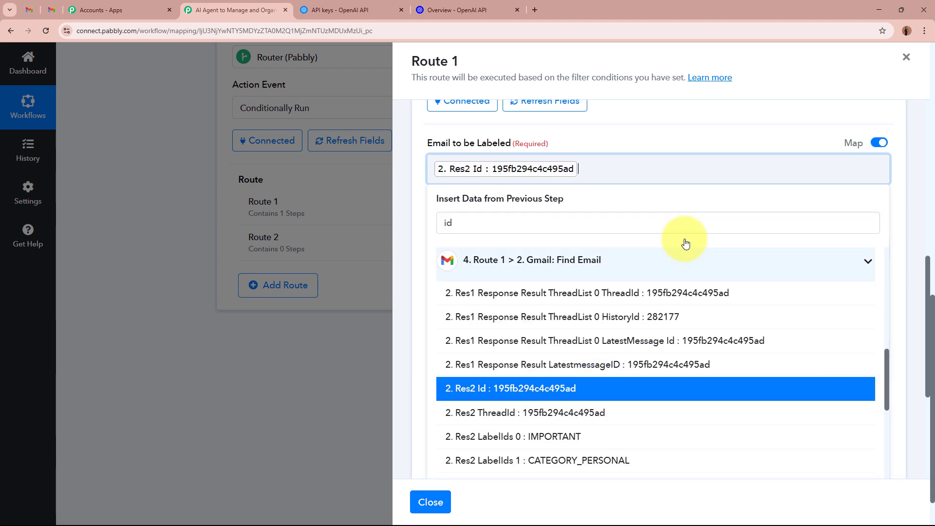
left_click(659, 127)
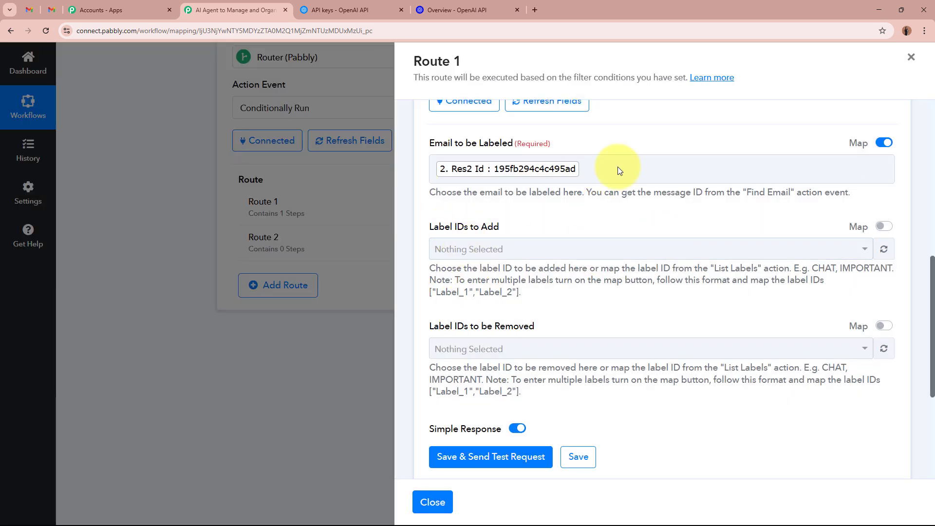
- Add the Lead Inquiries label, then save and test the label step
left_click(543, 250)
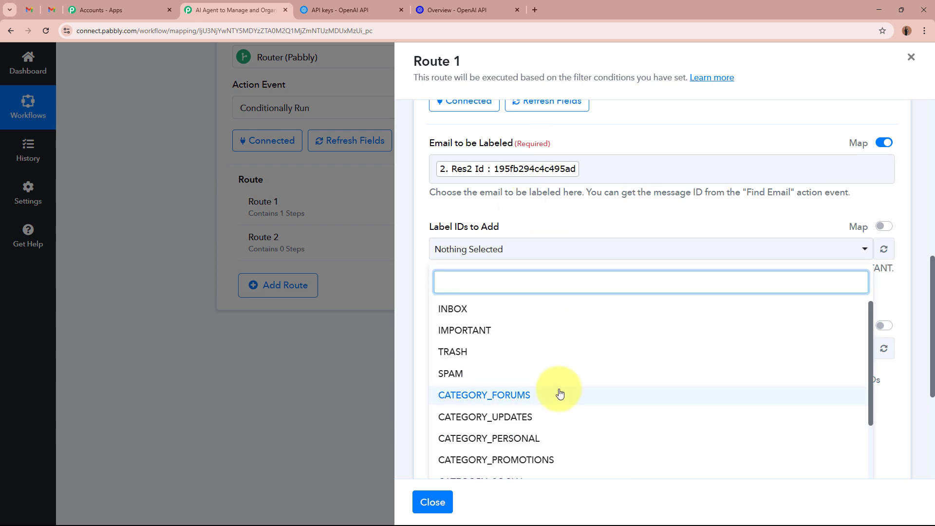
scroll(556, 409, "down", 2)
left_click(492, 476)
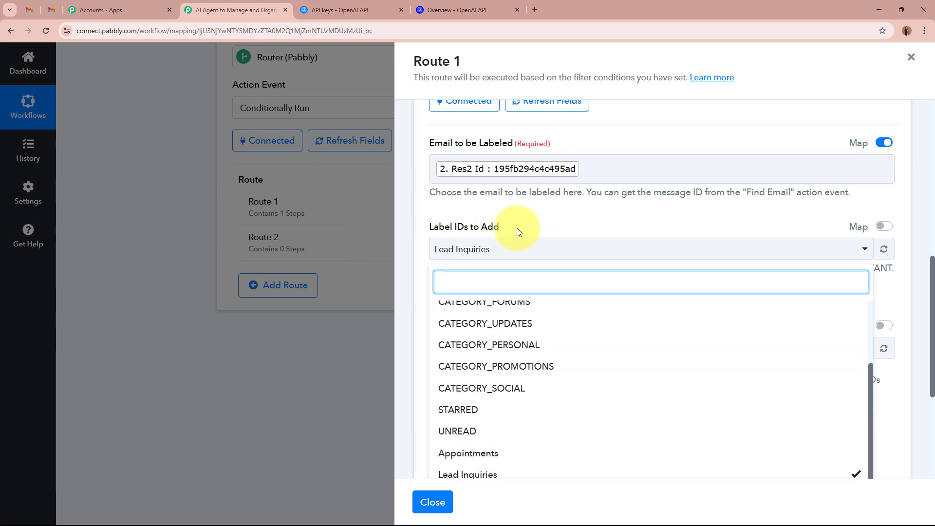
left_click(564, 224)
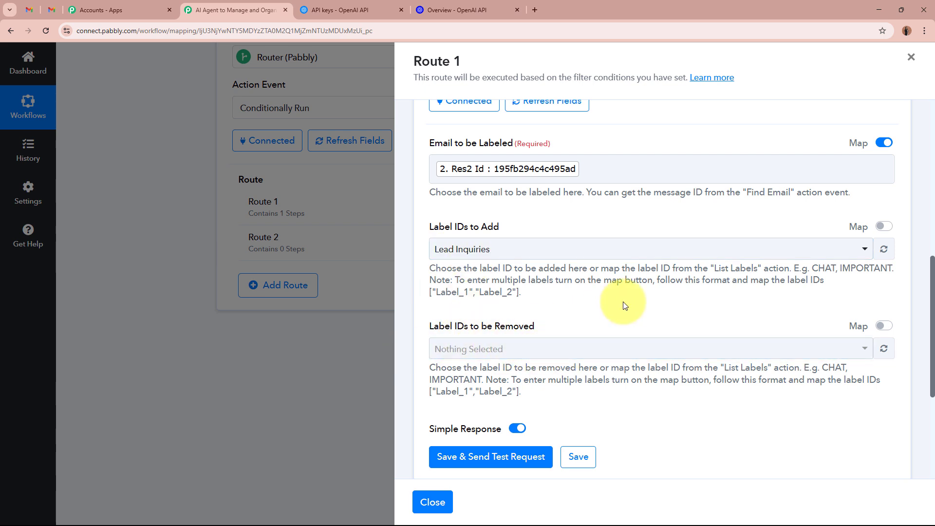
scroll(624, 306, "up", 1)
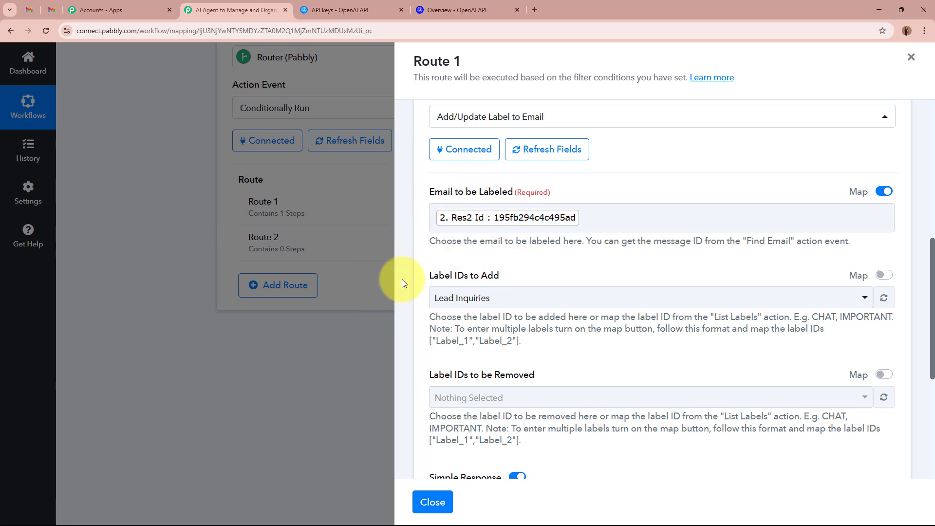
scroll(607, 355, "down", 4)
left_click(502, 310)
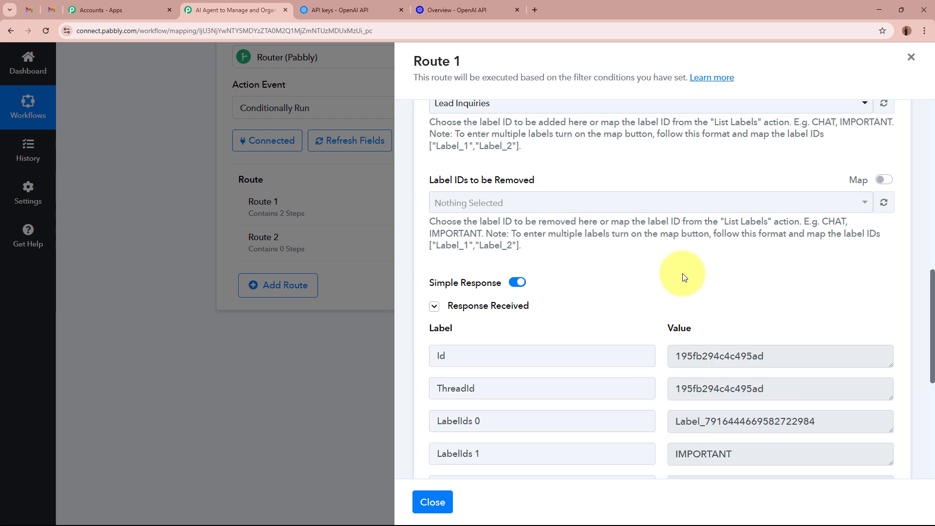
scroll(682, 273, "down", 3)
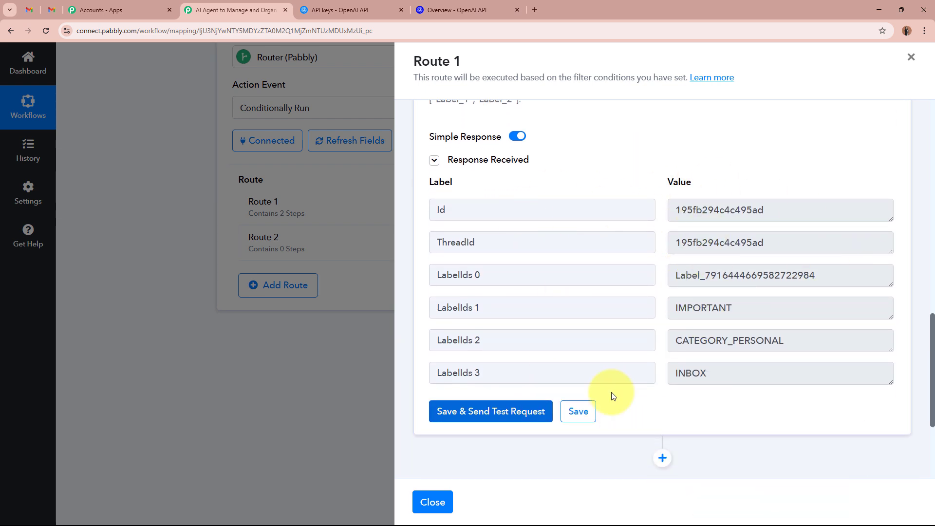
- Open the 2BHK apartment email under Gmail's Lead Inquiries label to verify it, then go back to Pabbly
left_click(32, 15)
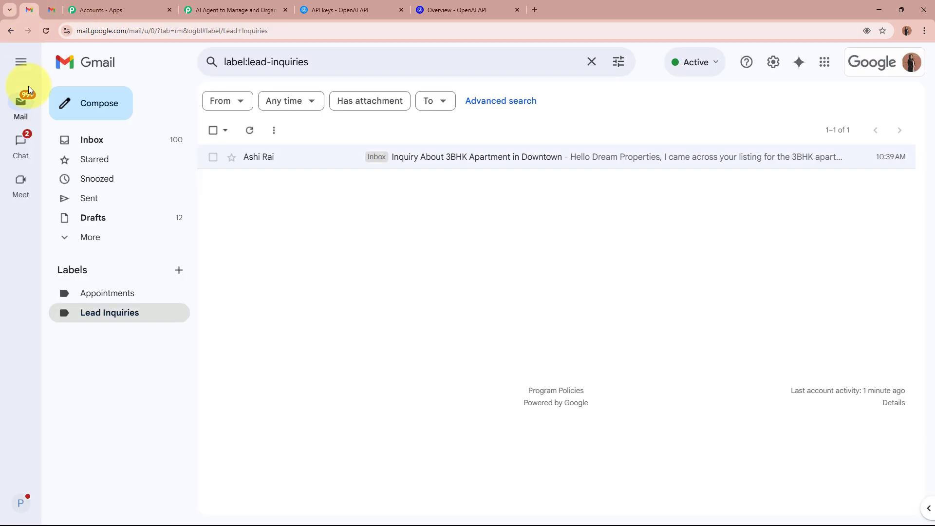
left_click(106, 314)
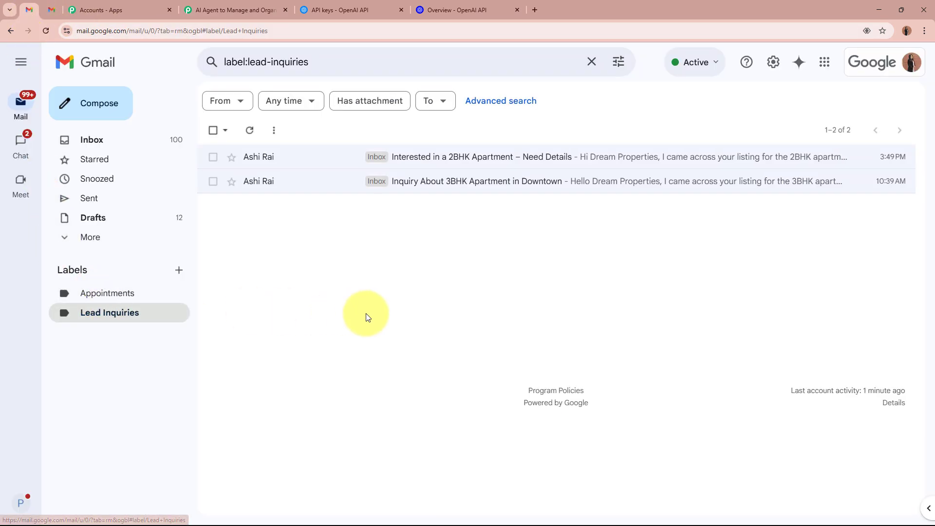
left_click(308, 163)
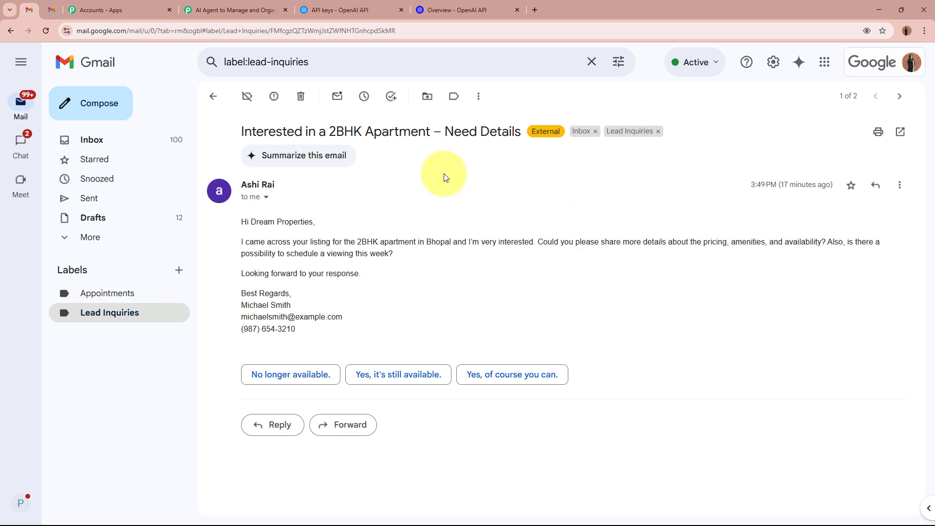
left_click(117, 316)
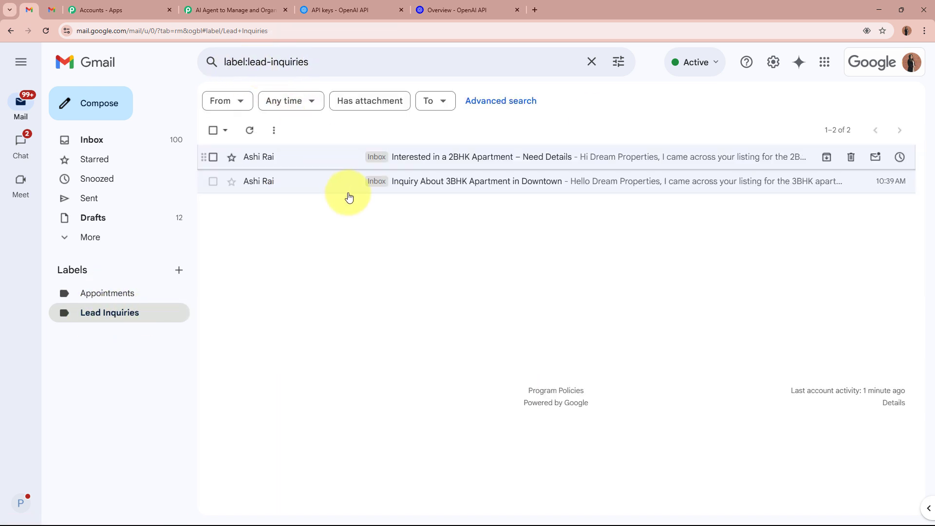
left_click(353, 161)
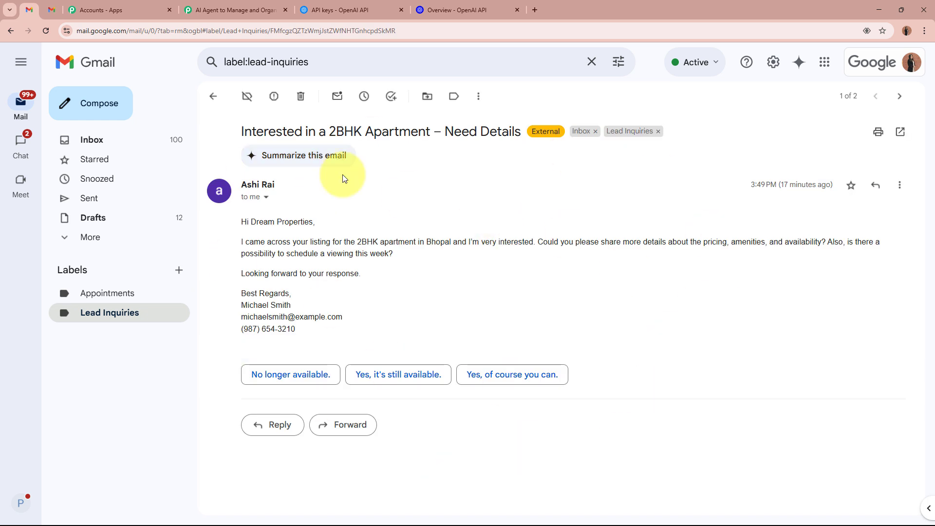
left_click(219, 13)
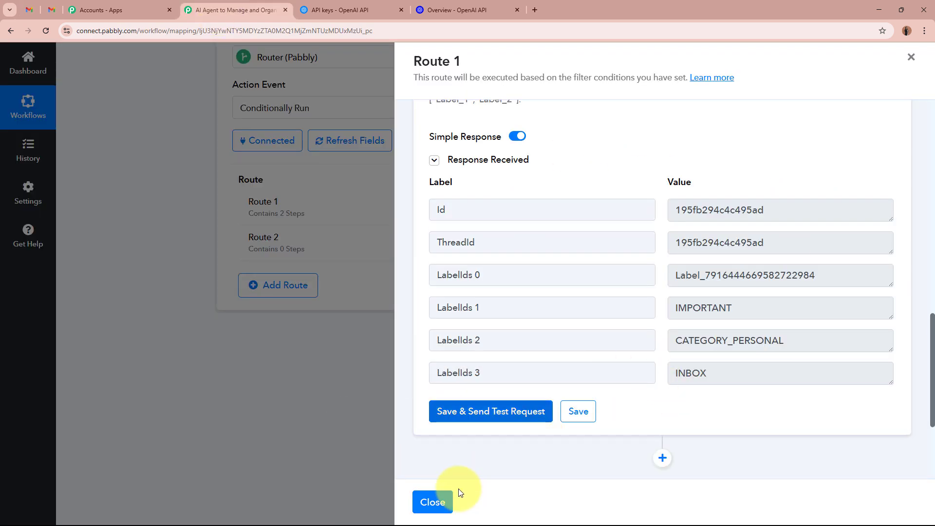
- Rename Route 1 to 'Lead Inquiries'
left_click(439, 503)
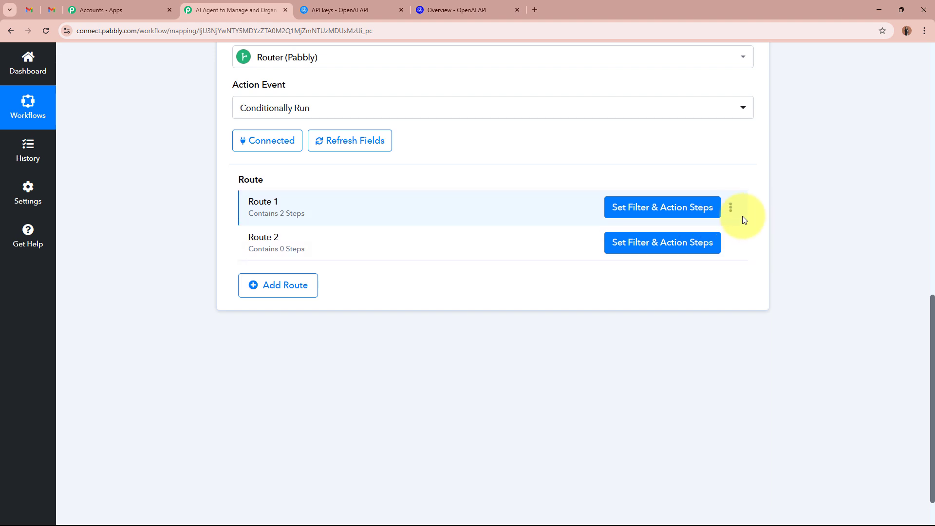
left_click(731, 210)
left_click(672, 228)
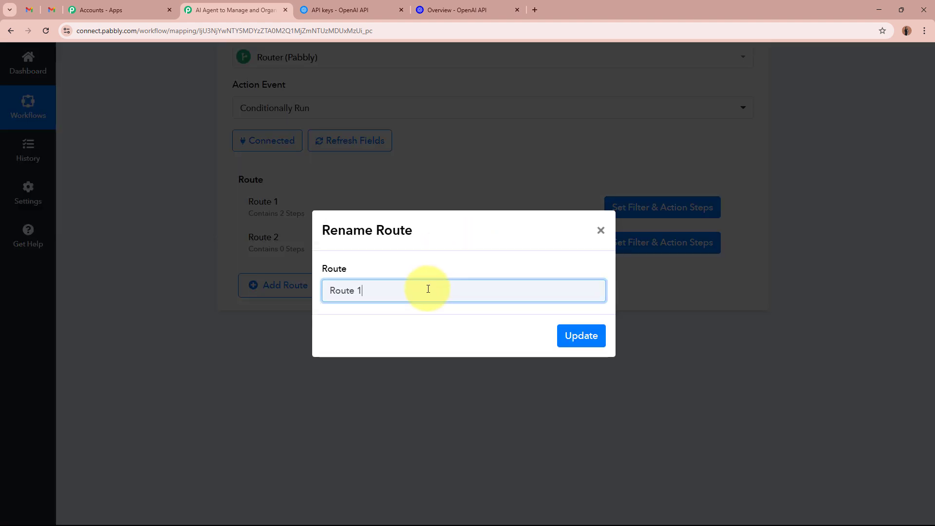
type("Lead Inquiries")
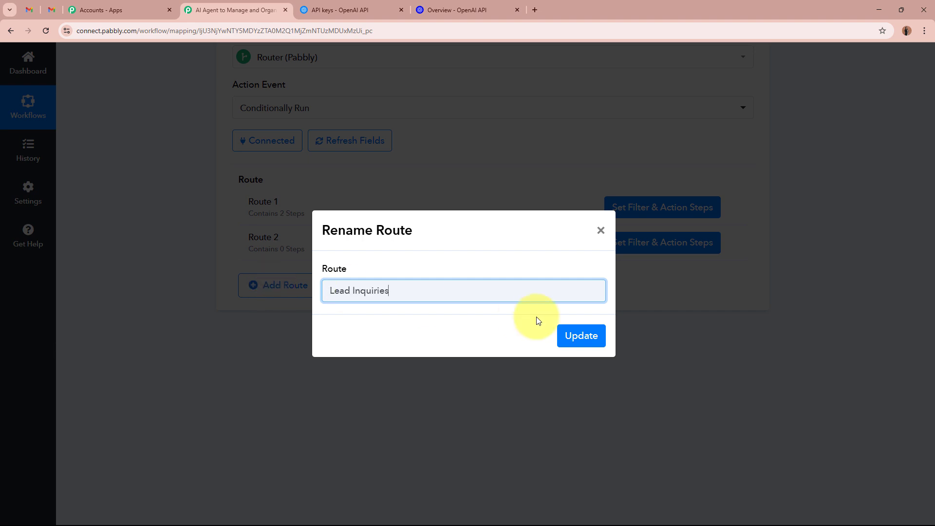
left_click(575, 343)
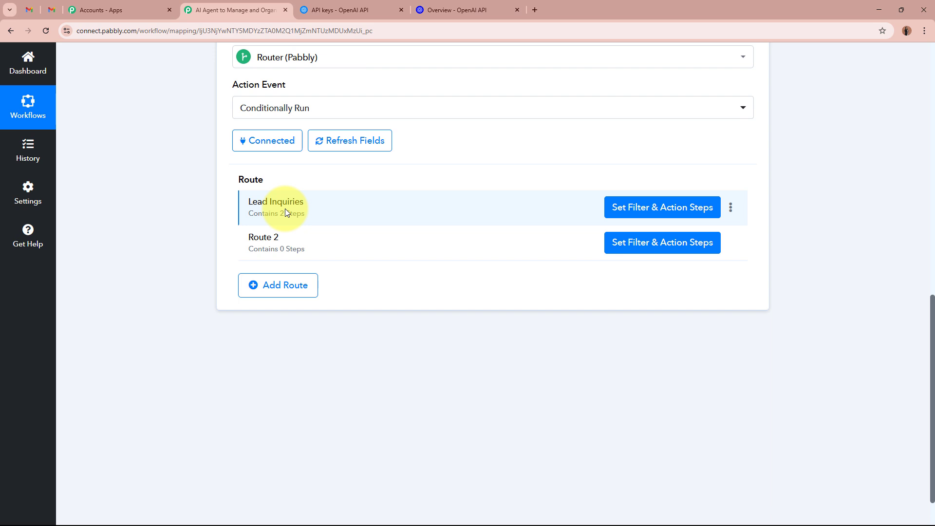
- Check Gmail's Appointments label, then clone the Lead Inquiries route
left_click(28, 10)
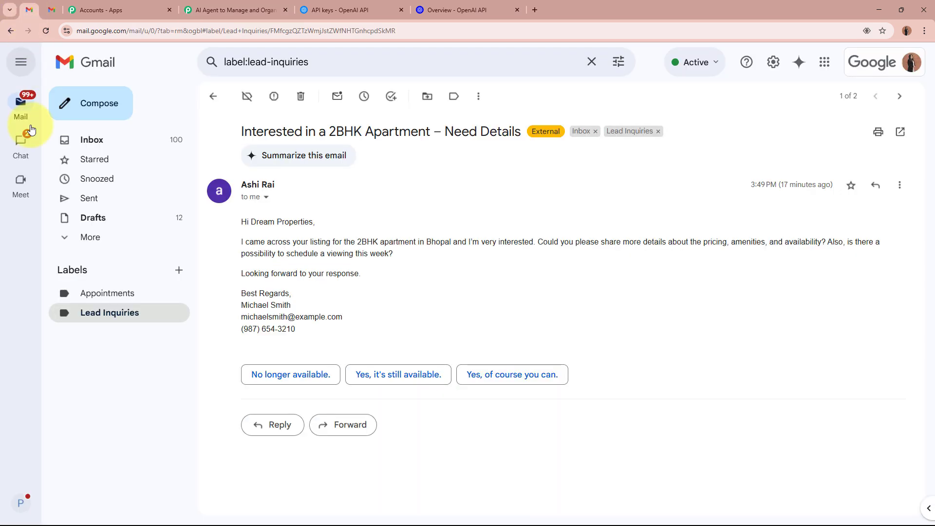
left_click(109, 293)
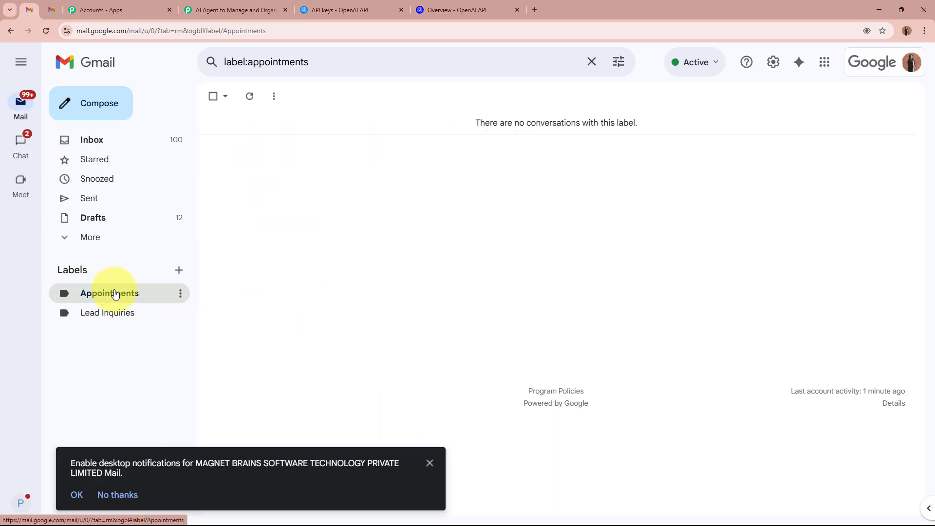
left_click(233, 10)
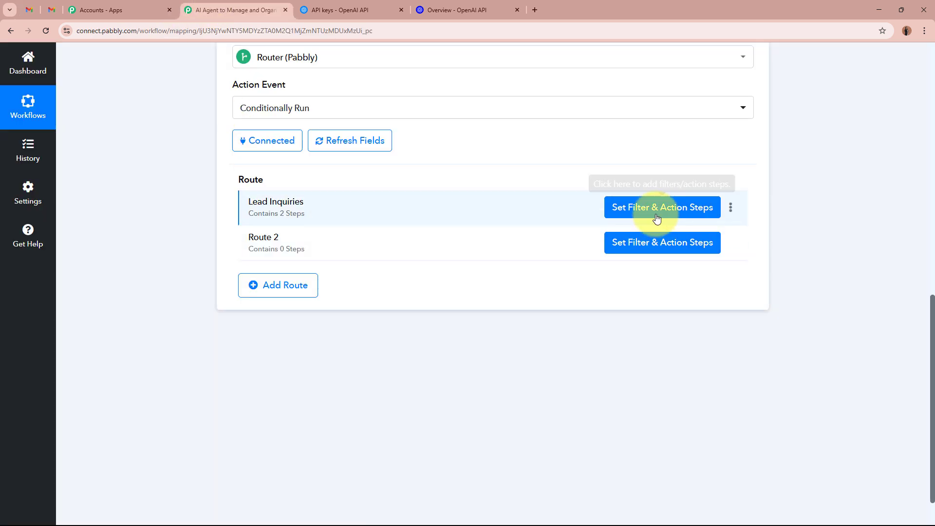
left_click(730, 208)
left_click(704, 243)
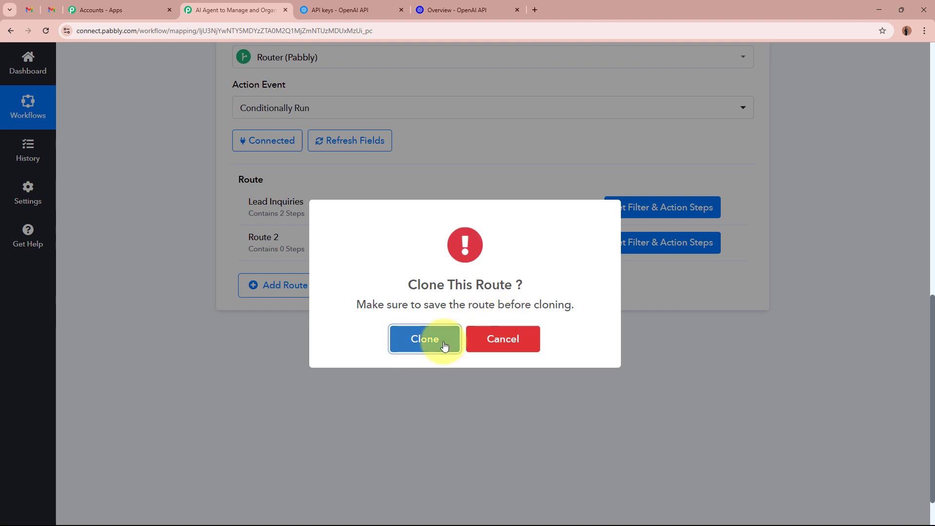
left_click(429, 337)
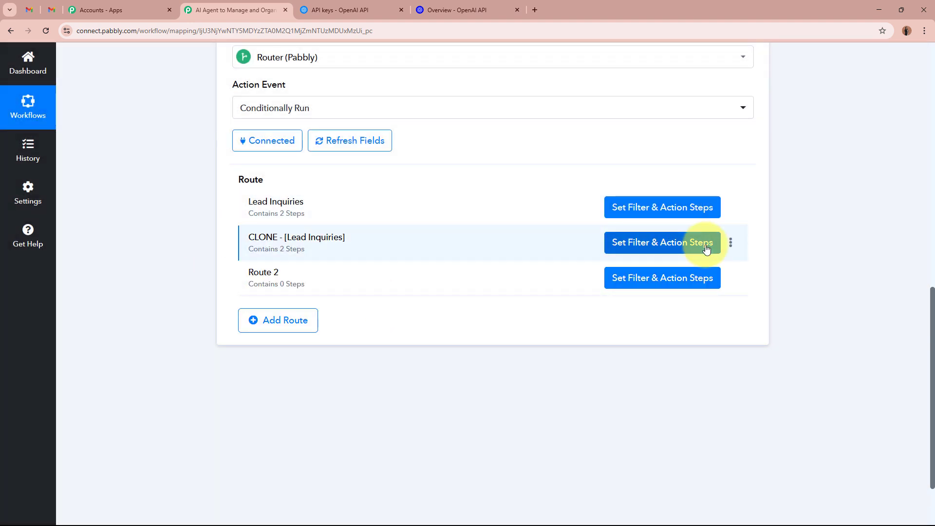
- Rename the cloned route to 'Appointments' and open its filter and action steps
left_click(730, 243)
left_click(701, 265)
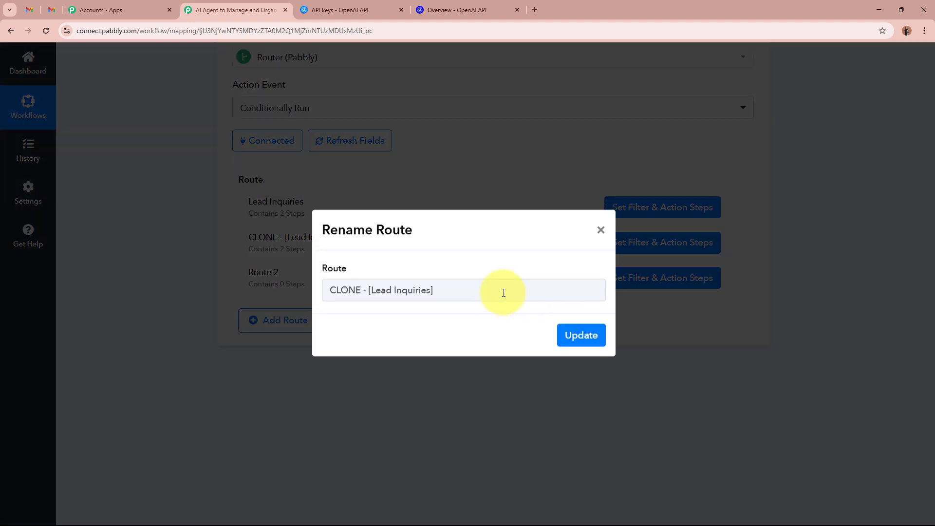
type("Appointments")
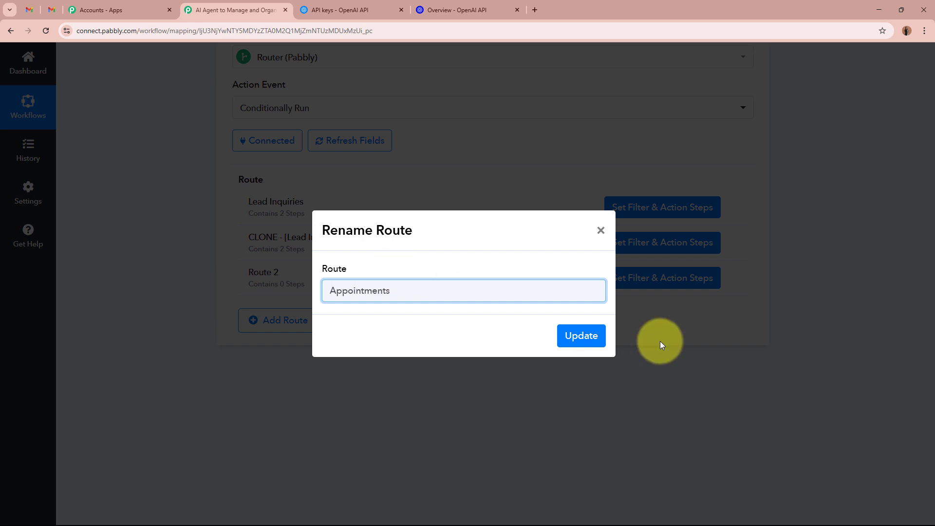
left_click(590, 336)
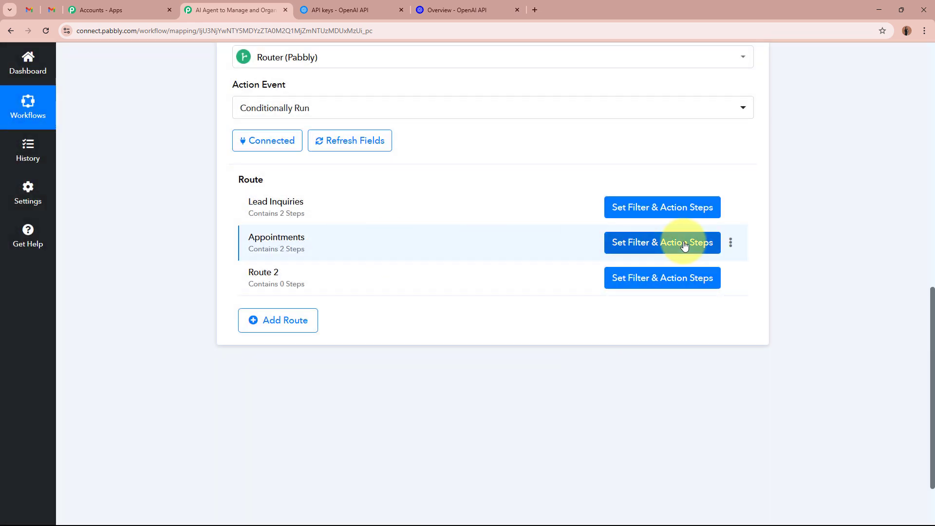
left_click(684, 245)
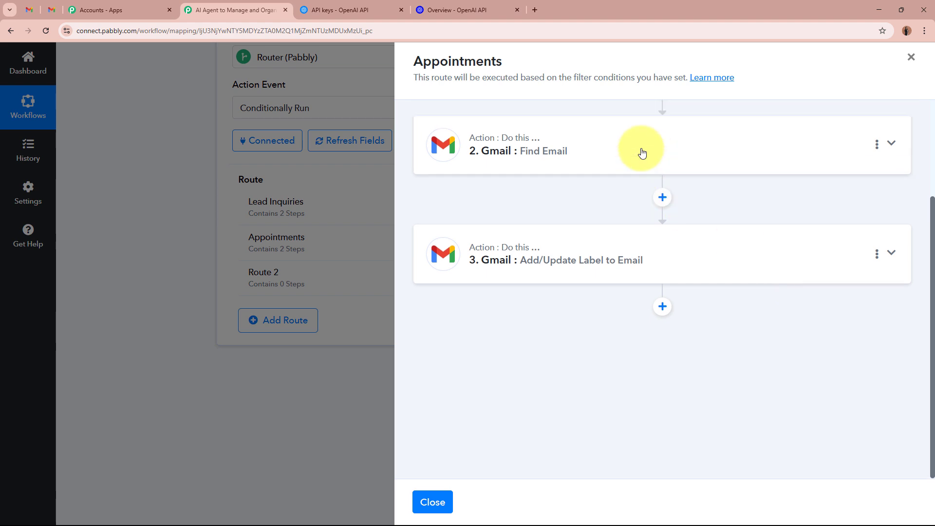
- Replace the filter value Lead Inquiries with Appointments
scroll(642, 152, "up", 2)
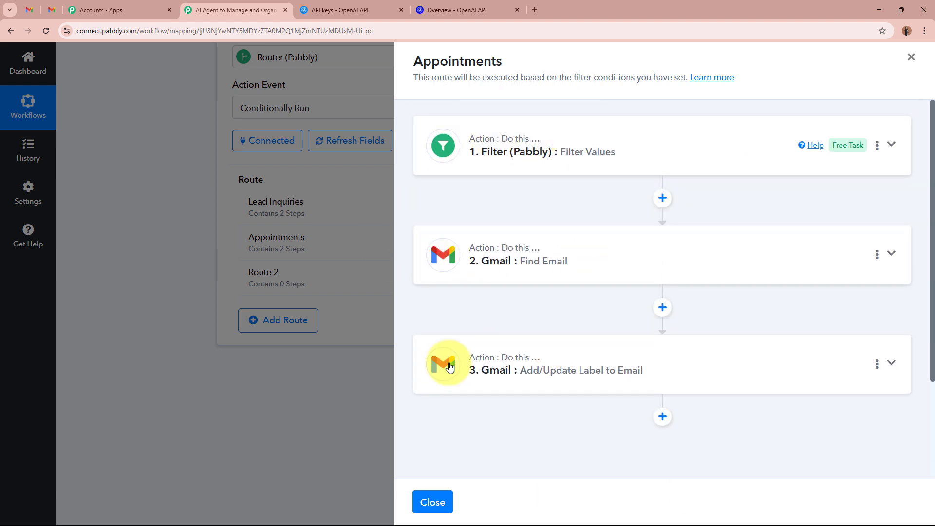
left_click(674, 153)
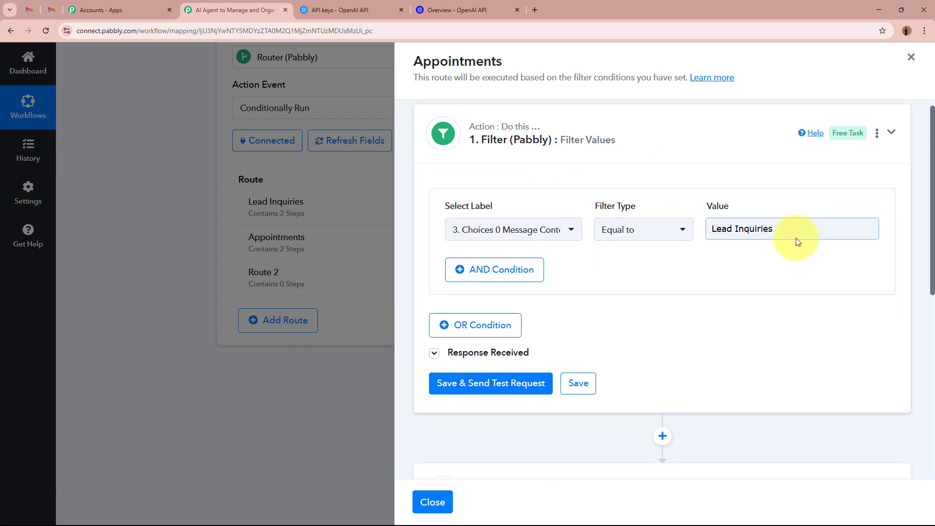
left_click_drag(795, 230, 574, 209)
key("BackSpace")
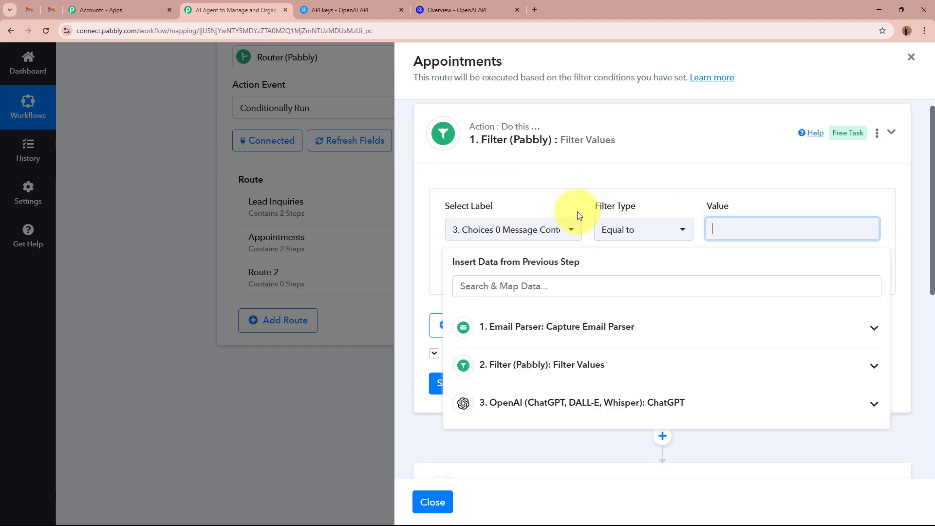
type("Appointments")
left_click(793, 197)
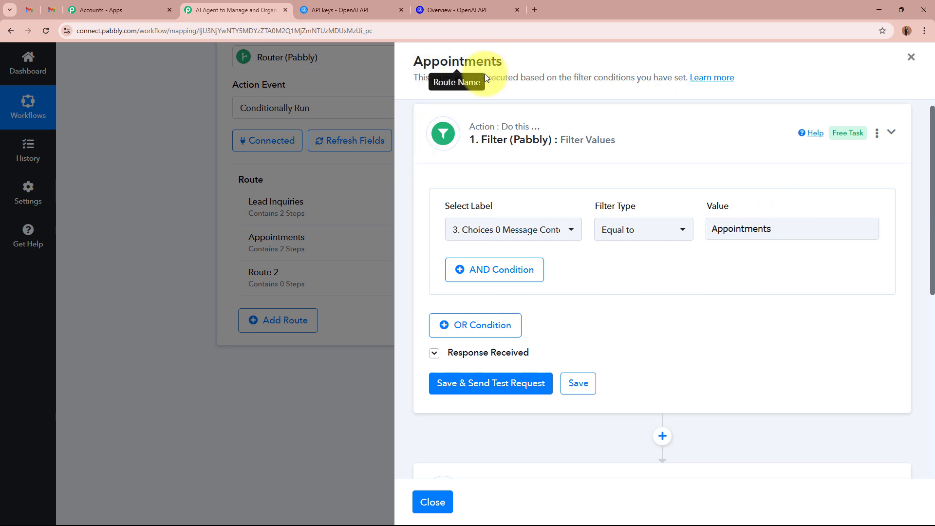
- Save and test the Appointments filter
left_click(505, 380)
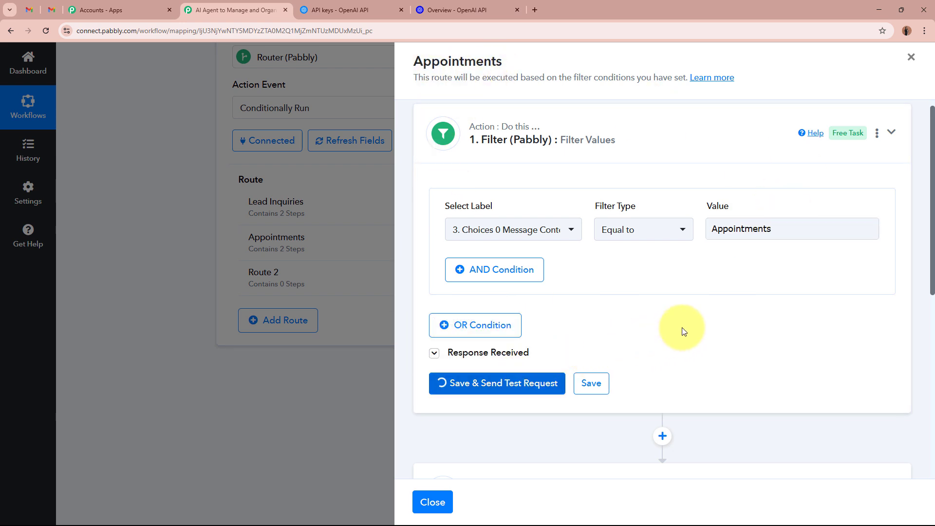
scroll(681, 327, "down", 3)
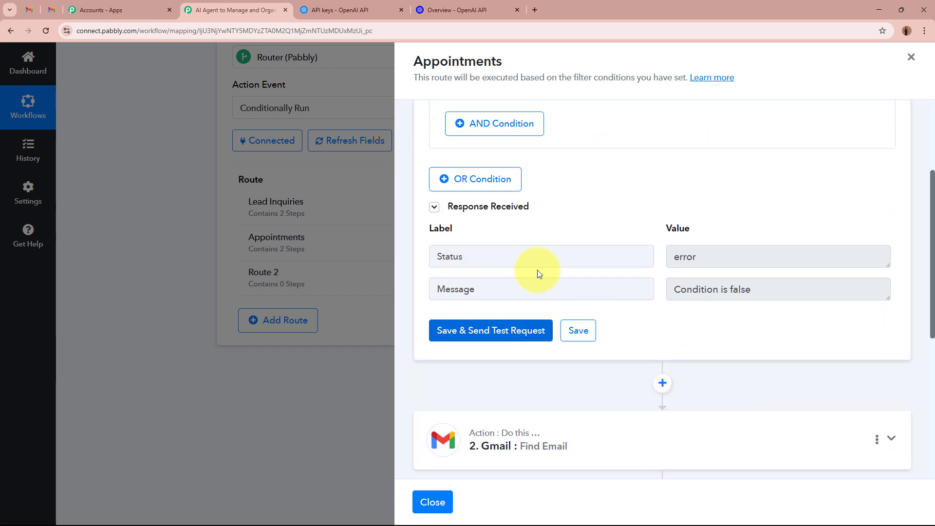
left_click_drag(721, 256, 635, 245)
left_click_drag(776, 287, 637, 281)
left_click(755, 328)
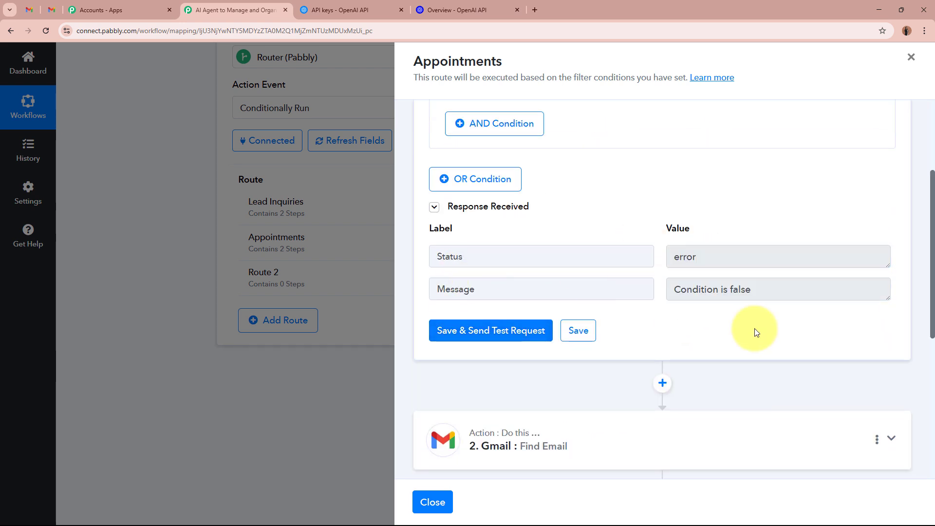
scroll(755, 328, "up", 4)
- Review the filter's ChatGPT field and its 'Condition is false' test result, then collapse the filter
left_click(532, 243)
left_click(574, 382)
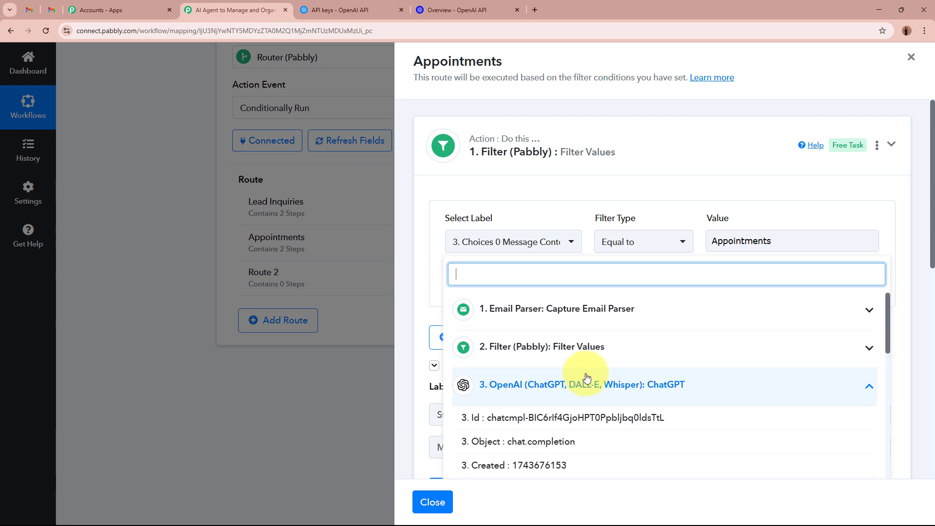
scroll(587, 390, "down", 2)
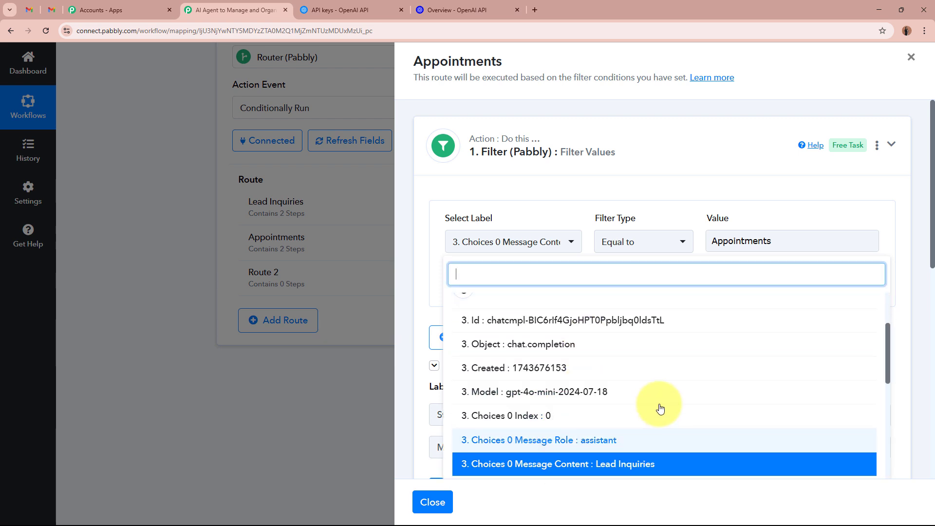
left_click(678, 194)
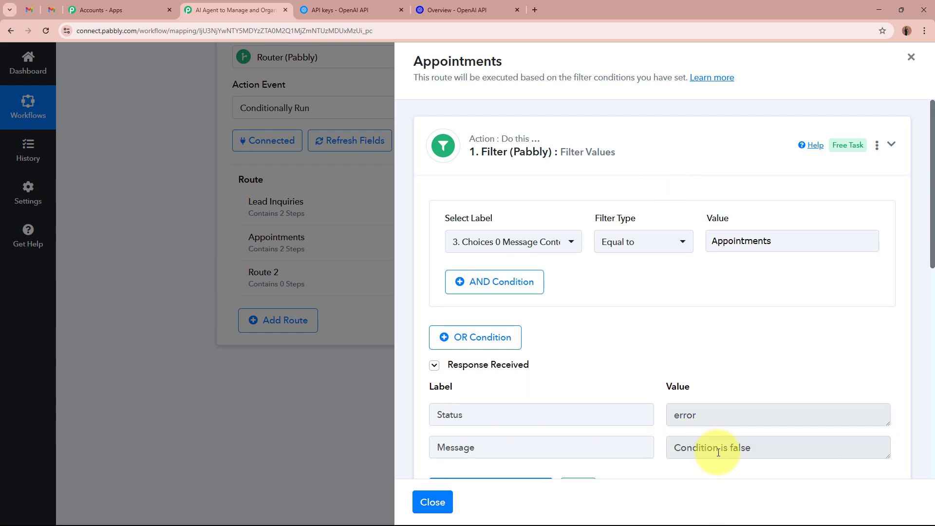
left_click_drag(681, 448, 764, 440)
left_click_drag(672, 414, 737, 416)
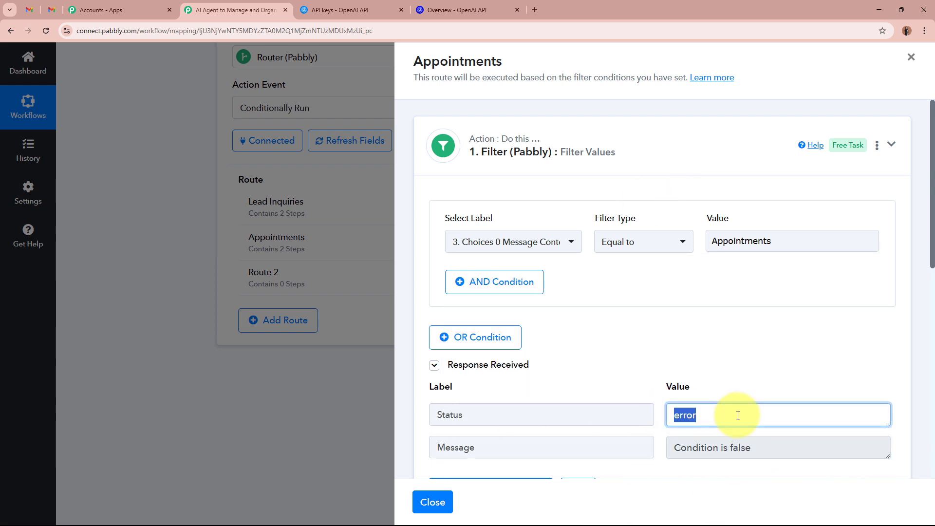
left_click(694, 154)
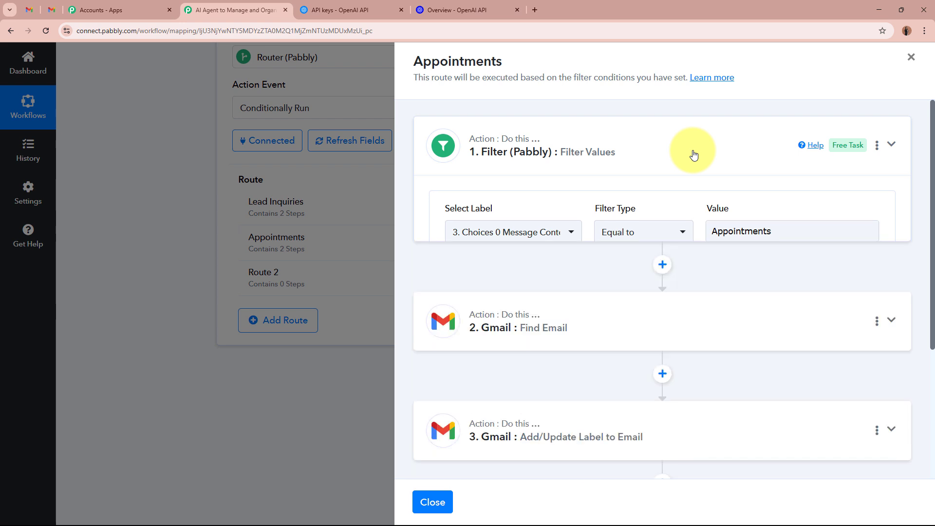
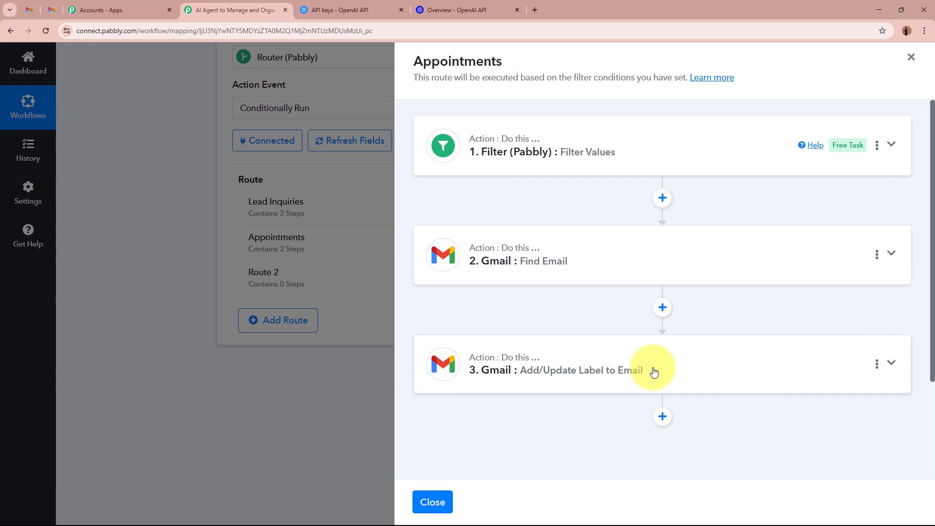
- In the Gmail add-label step, replace the Lead Inquiries label with Appointments
left_click(786, 374)
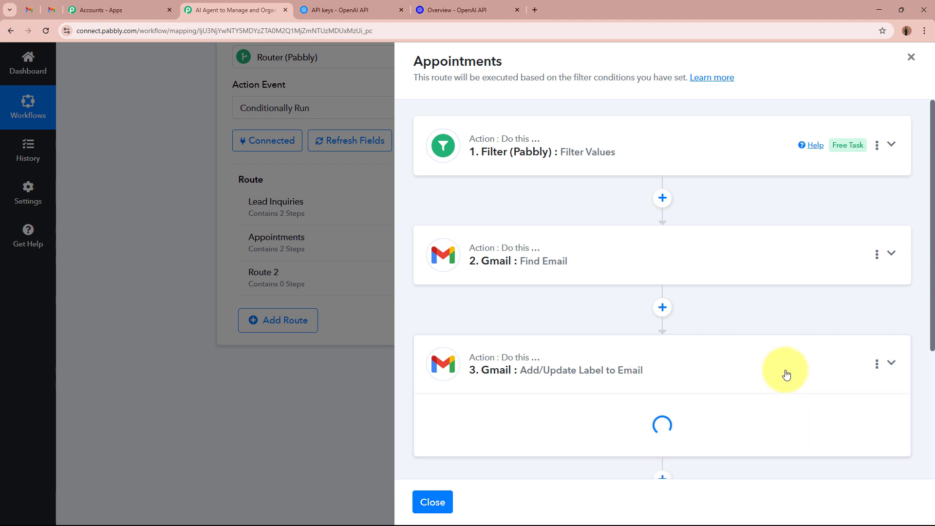
scroll(674, 329, "down", 7)
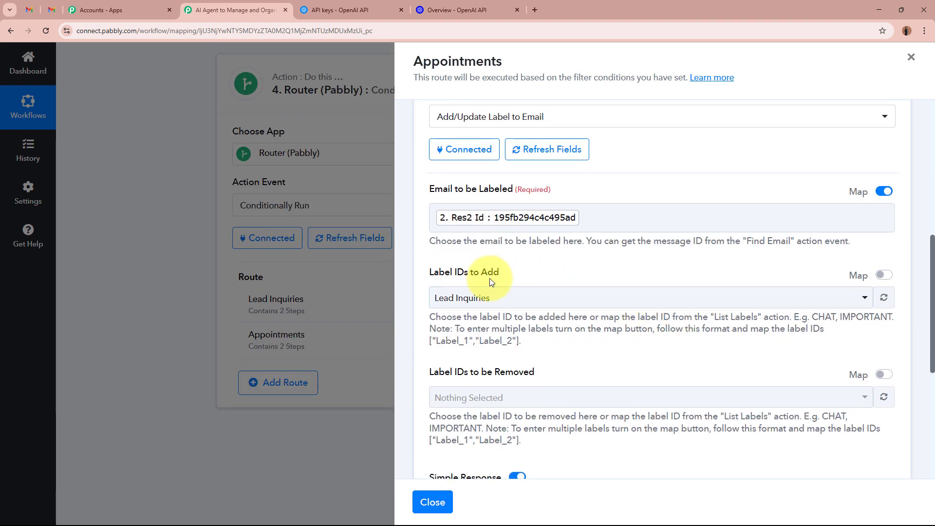
left_click(501, 298)
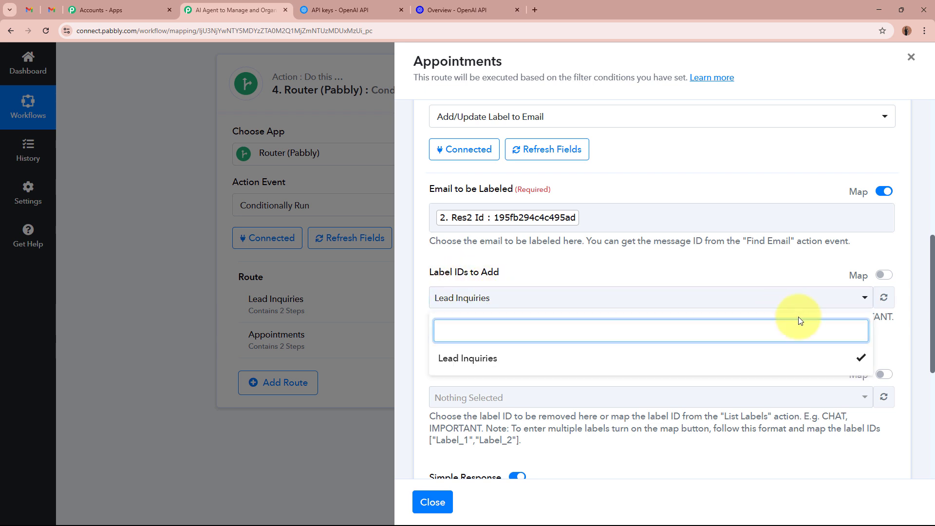
left_click(884, 298)
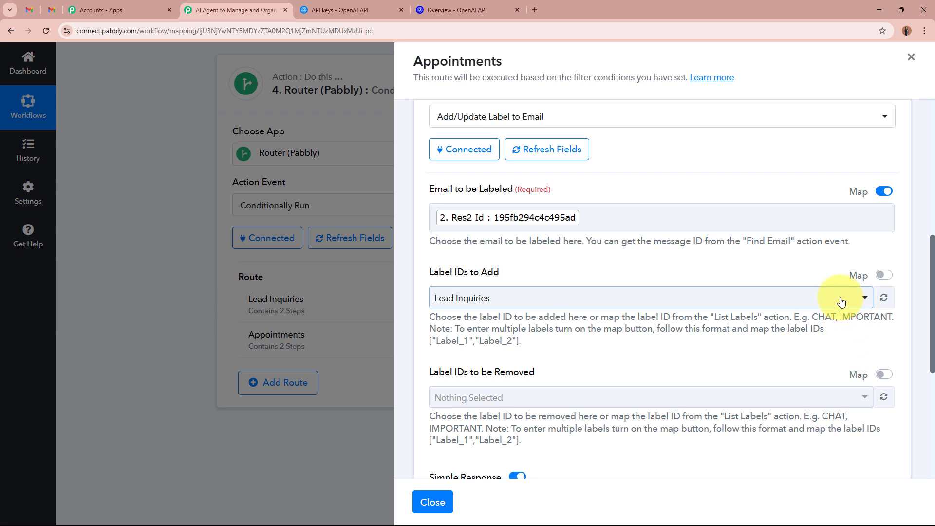
left_click(841, 302)
scroll(796, 380, "down", 2)
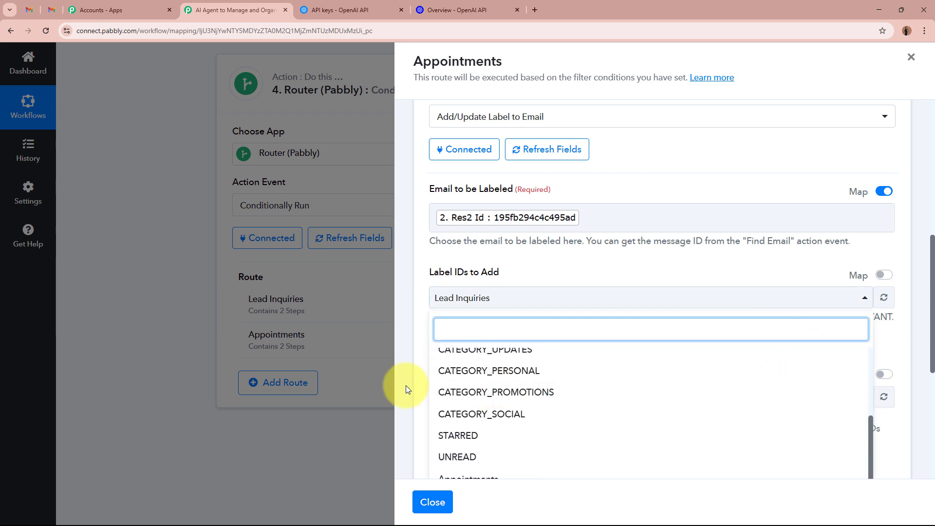
scroll(405, 385, "down", 3)
left_click(538, 354)
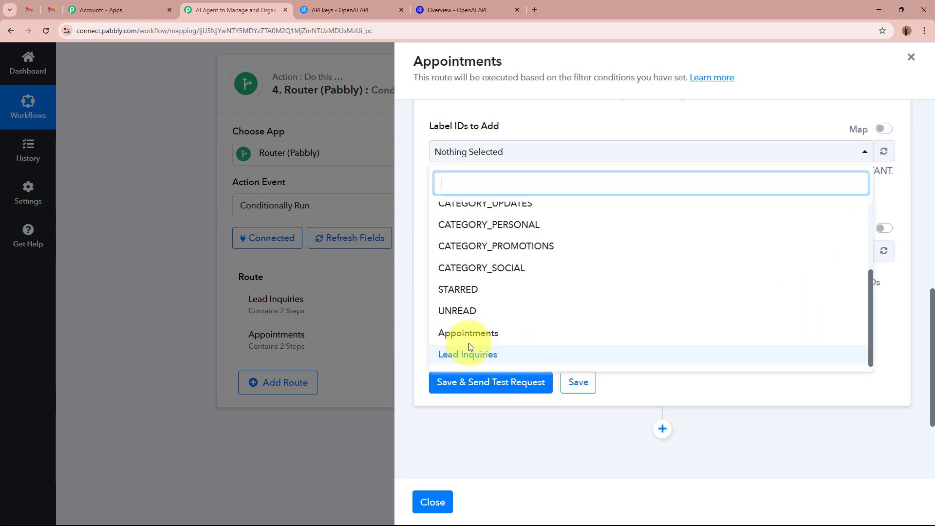
left_click(535, 333)
left_click(538, 128)
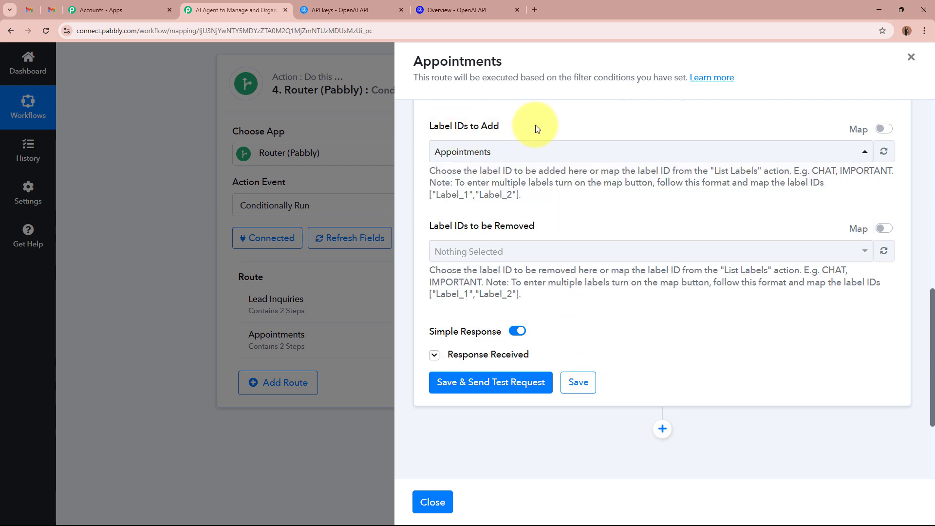
- Test and save the add-label step, then close the Appointments route
left_click(506, 381)
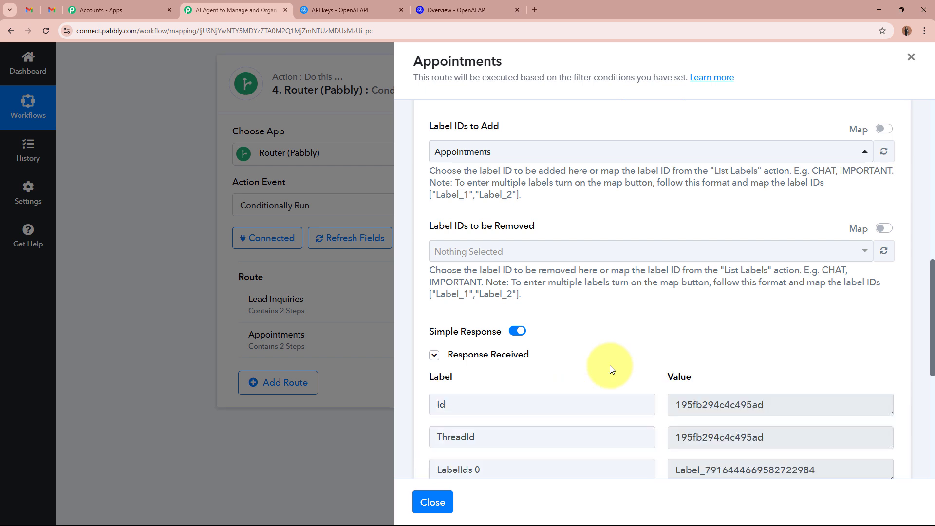
left_click(580, 248)
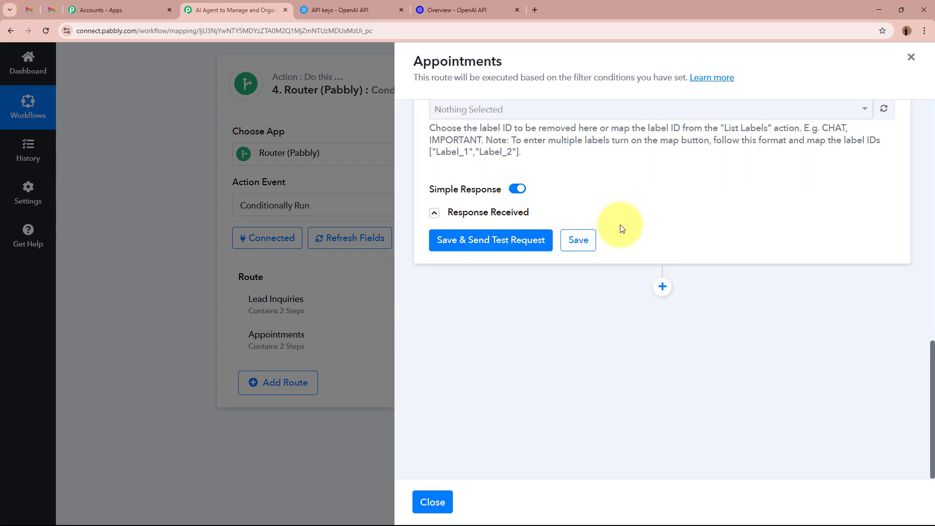
scroll(706, 223, "up", 7)
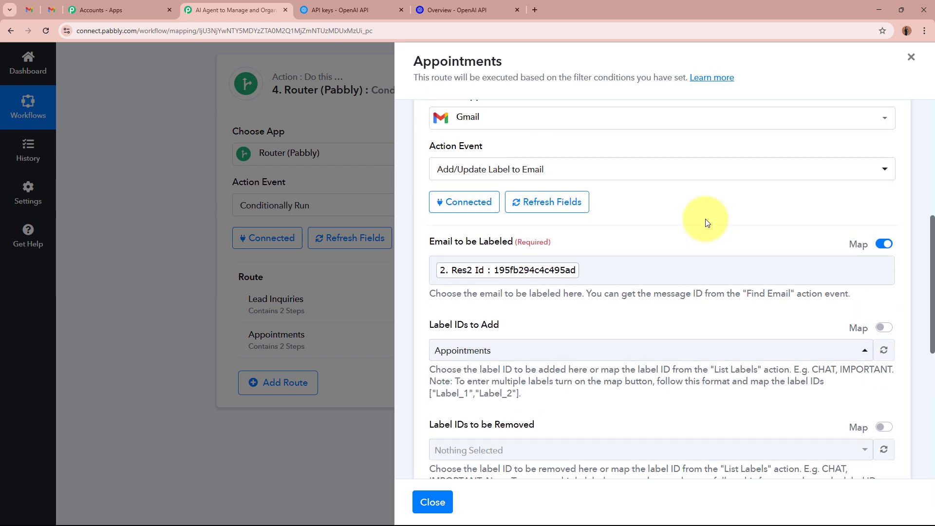
scroll(707, 223, "down", 4)
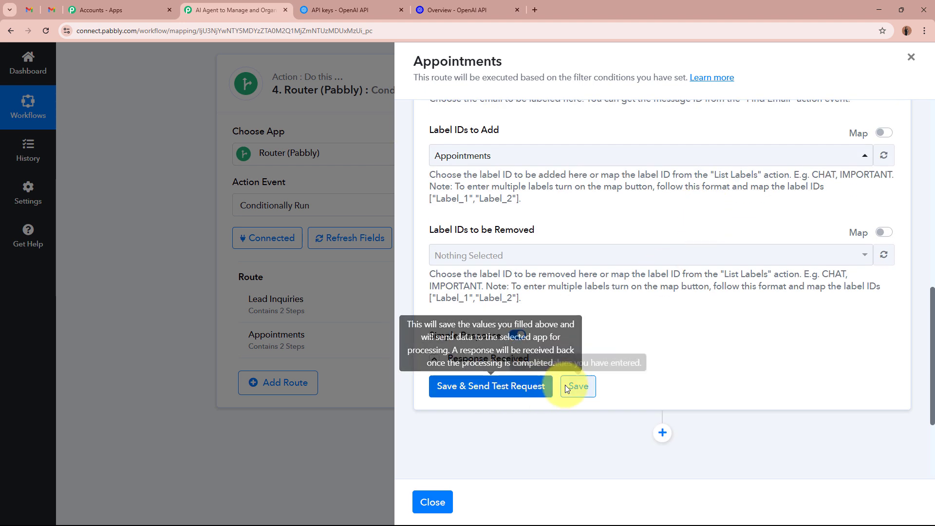
scroll(572, 384, "up", 3)
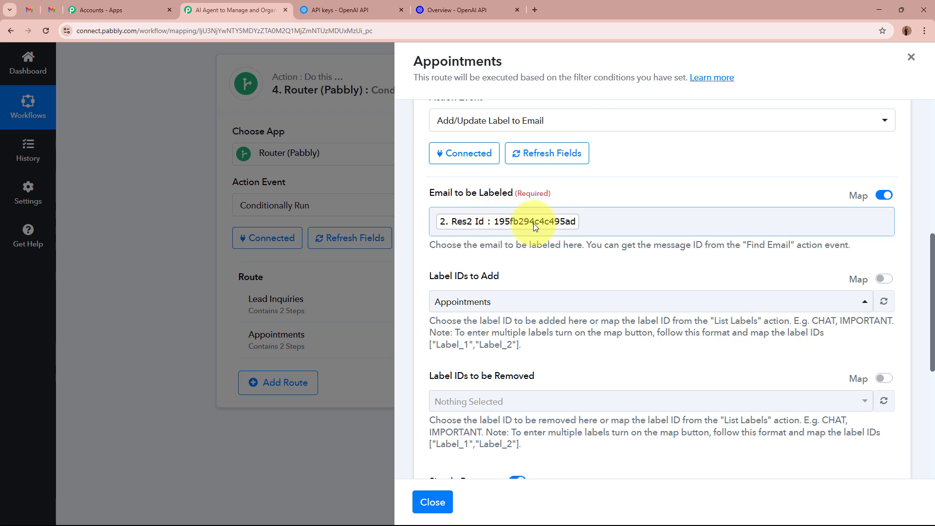
scroll(538, 268, "down", 2)
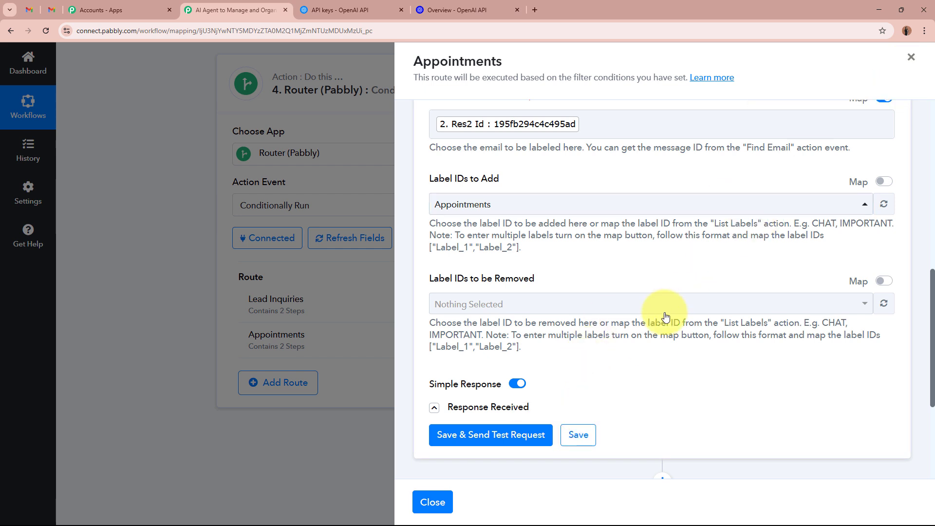
left_click(911, 58)
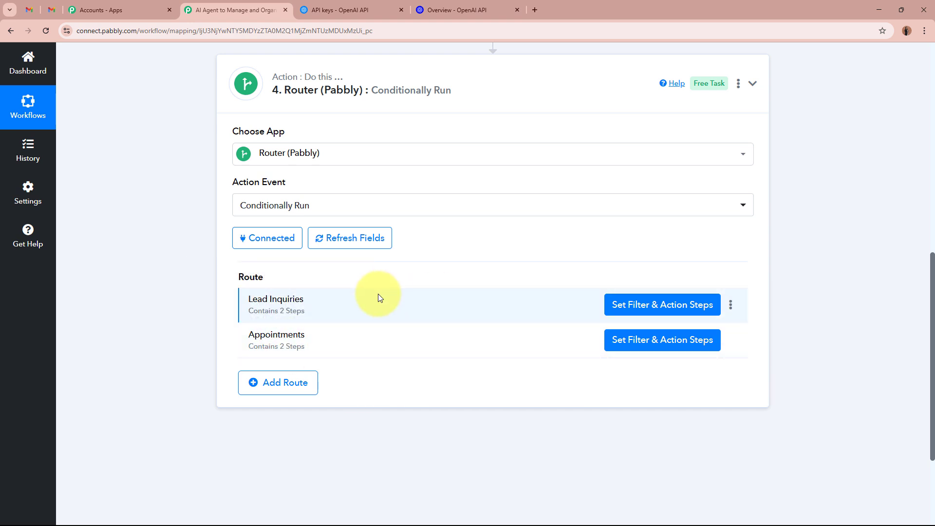
- Switch to the other Gmail account's tab and start a new blank message
scroll(301, 324, "up", 1)
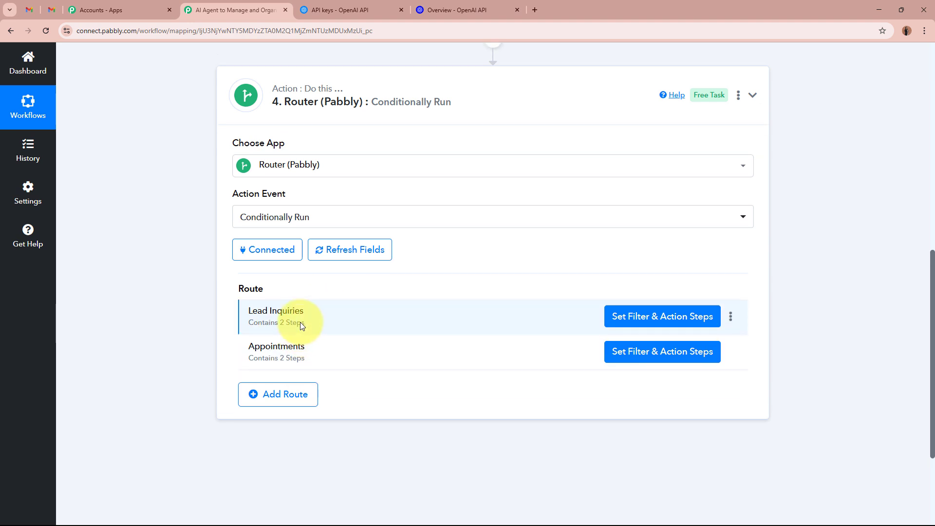
scroll(553, 328, "up", 10)
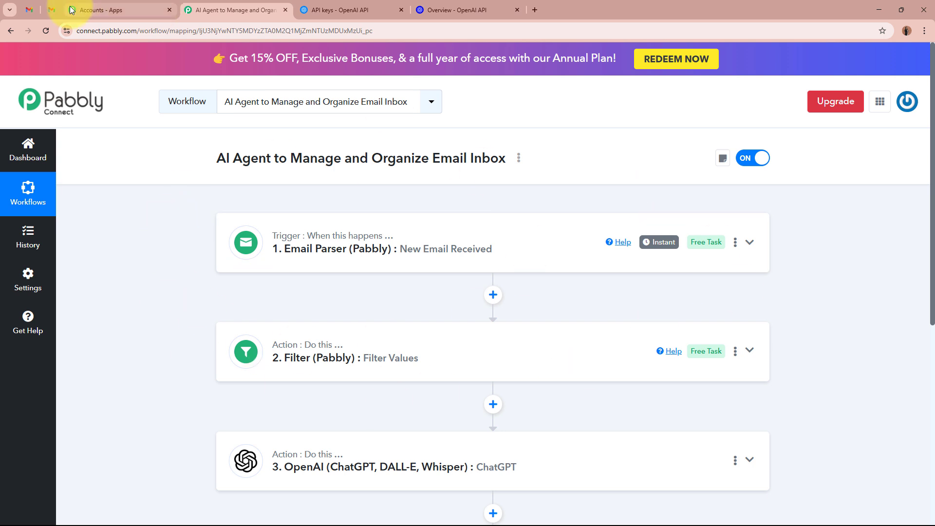
left_click(51, 19)
left_click(73, 103)
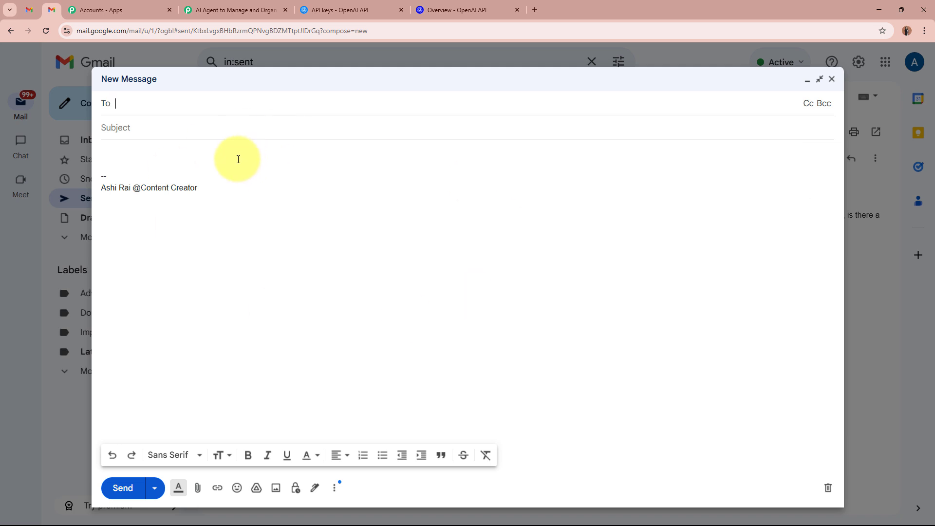
- Check the receiving inbox's Appointments and Lead Inquiries labels, then return to the sender's blank draft
left_click(31, 15)
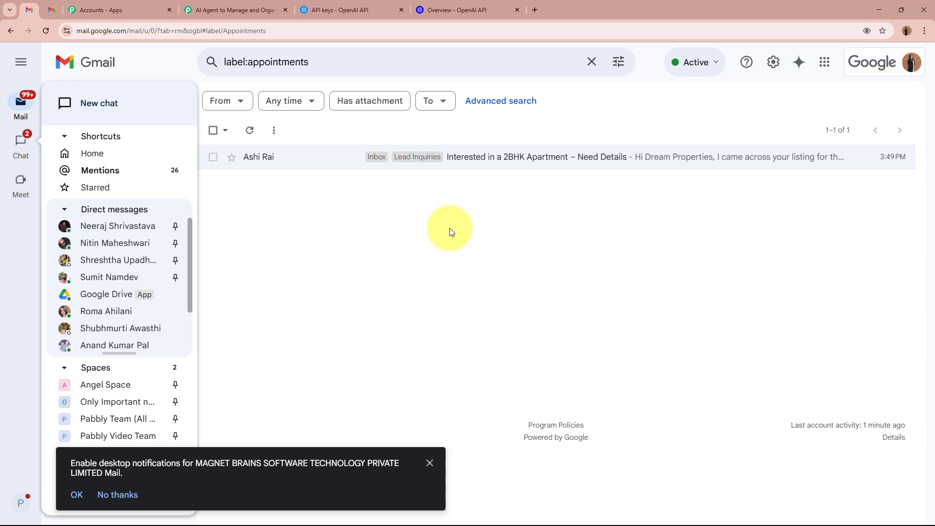
left_click(429, 459)
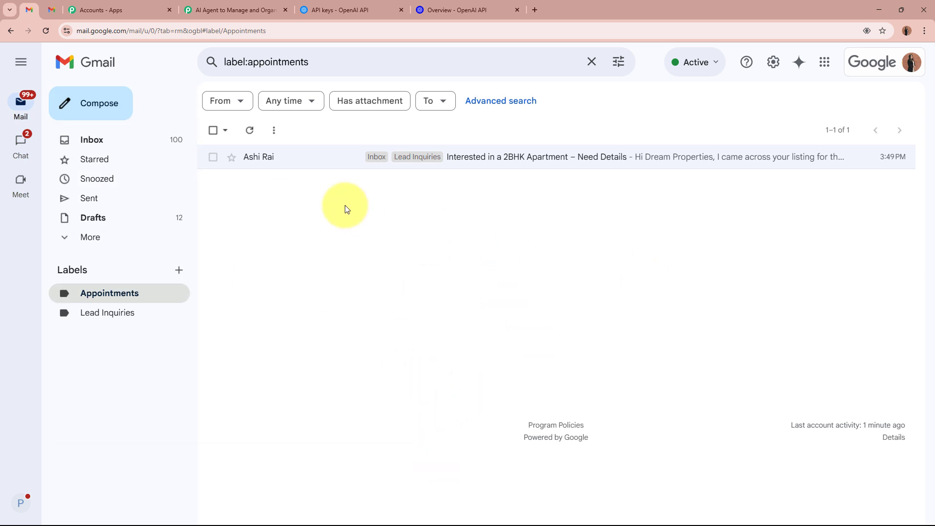
left_click(52, 9)
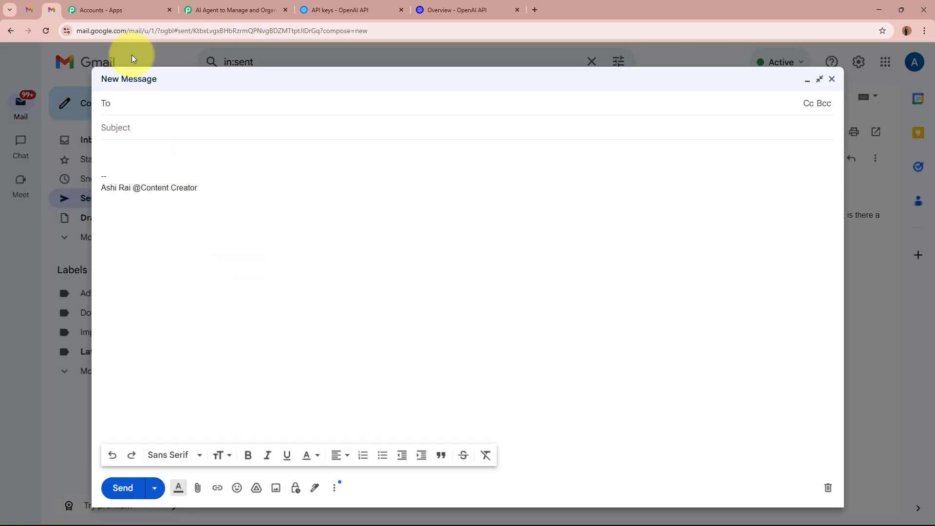
left_click(29, 10)
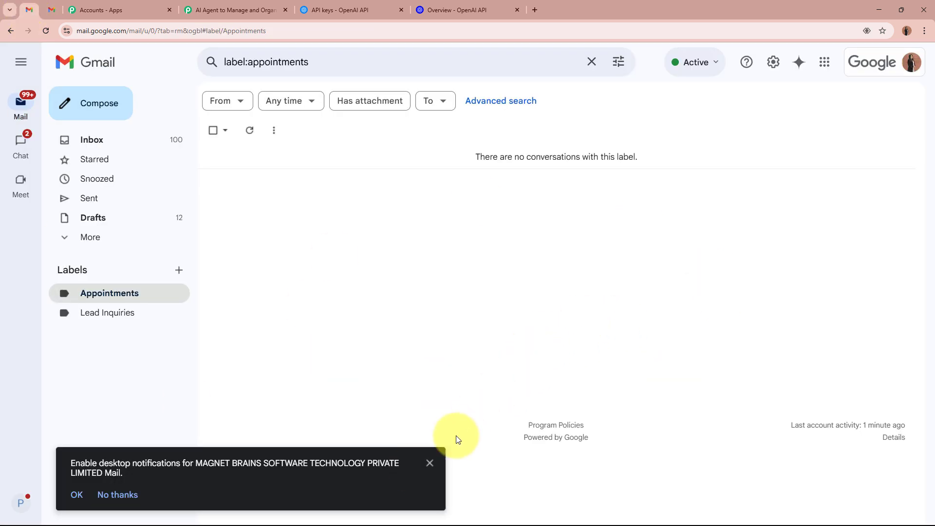
left_click(429, 463)
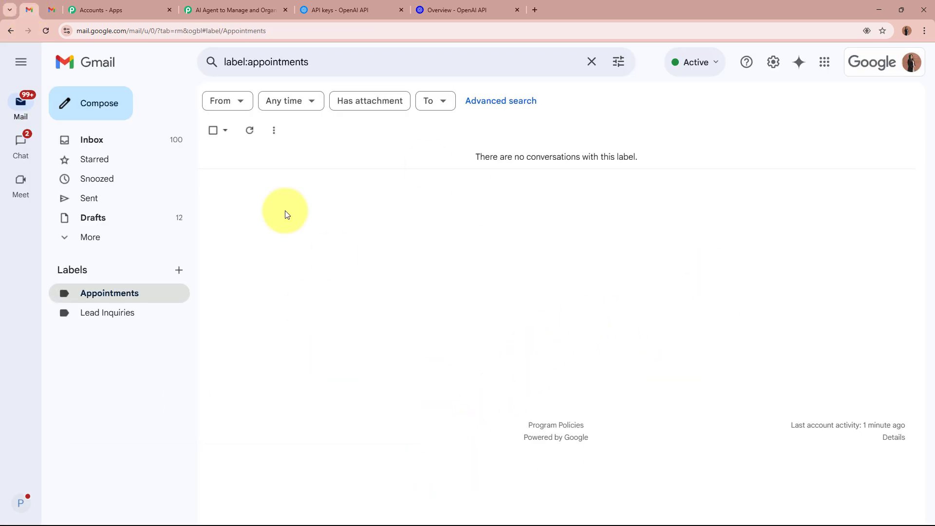
left_click(115, 312)
left_click(115, 292)
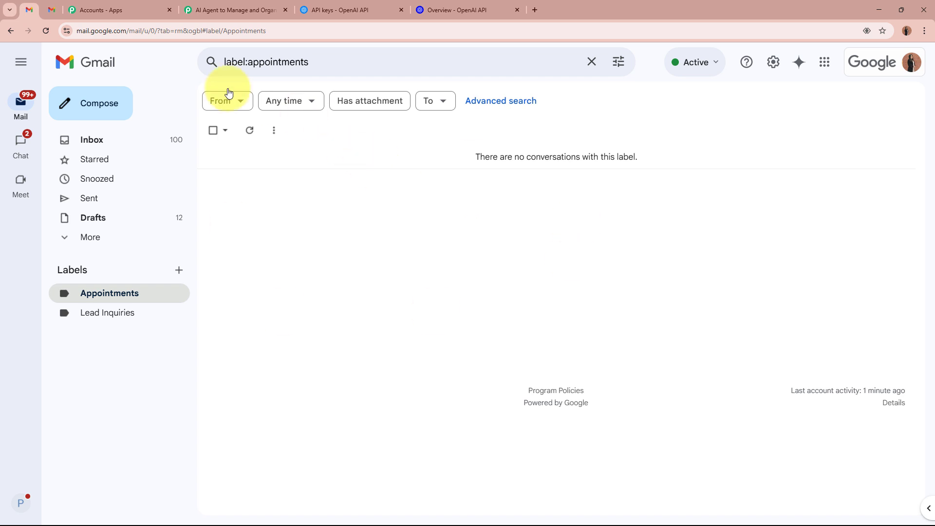
left_click(54, 12)
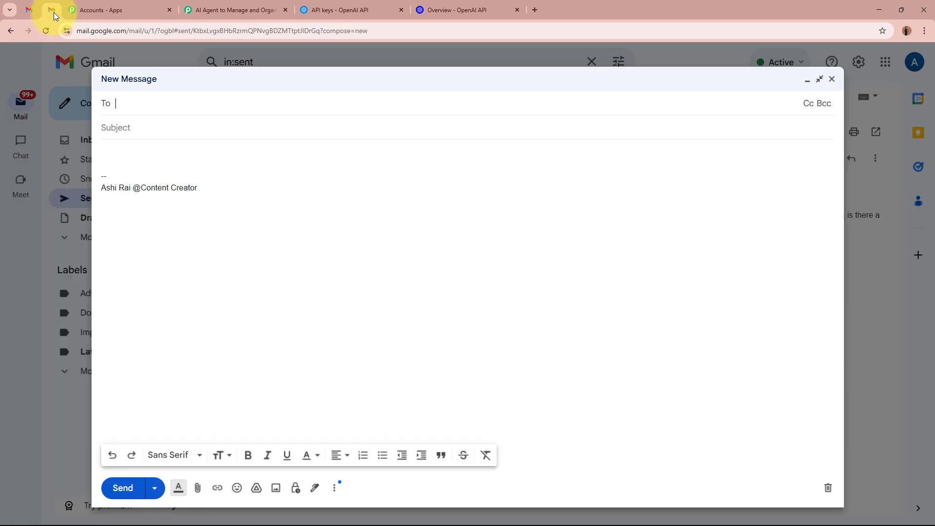
left_click(160, 150)
- Clear the signature and enter subject 'Request to Schedule a Property Viewing' with the 3BHK Indore viewing request body
key("ctrl+a")
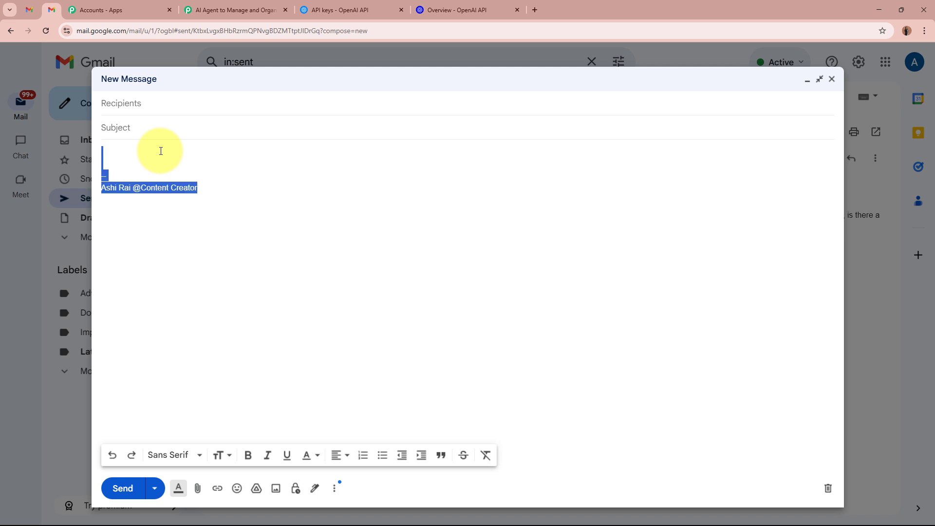
key("BackSpace")
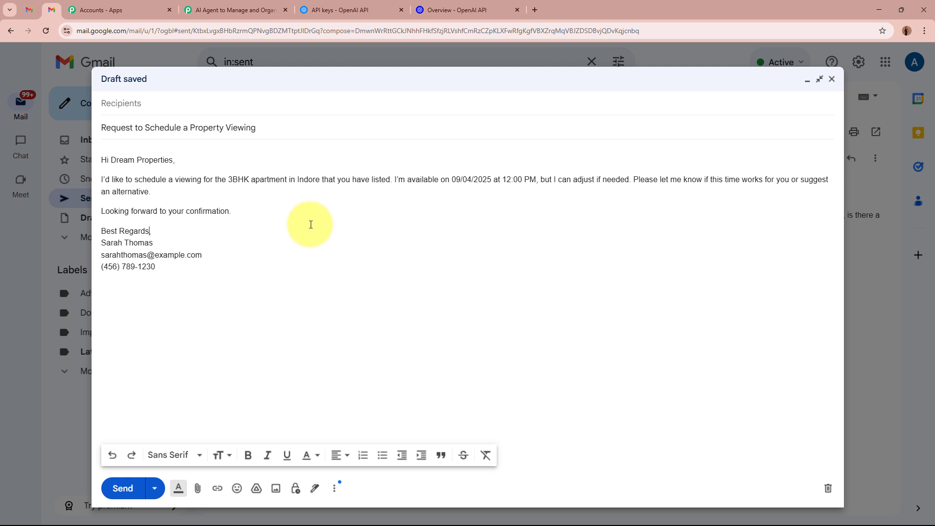
left_click_drag(126, 127, 242, 127)
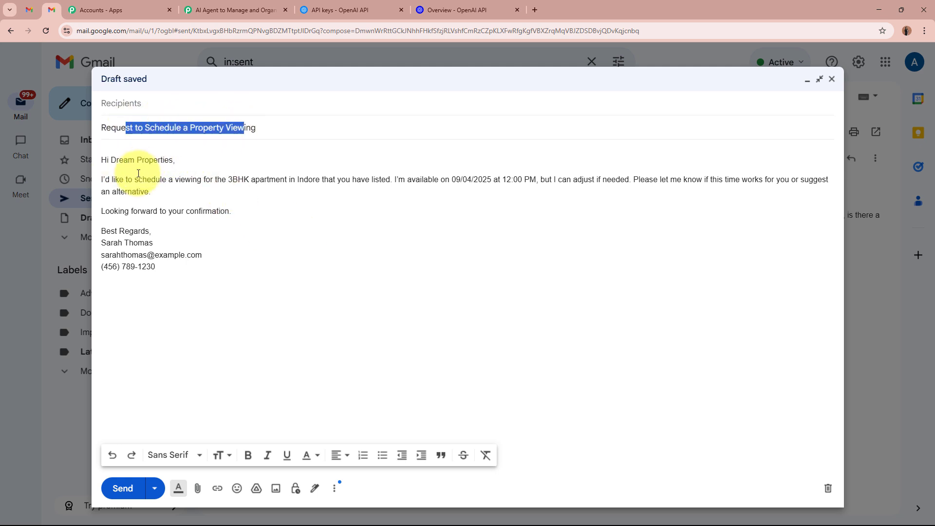
left_click_drag(125, 178, 231, 266)
left_click(229, 270)
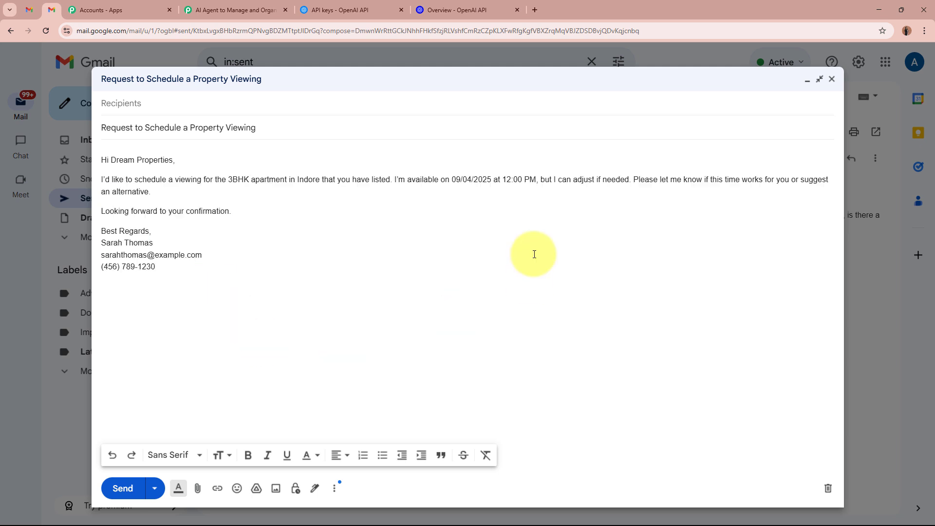
- Paste the receiving account's address as recipient and send the test email
left_click(265, 103)
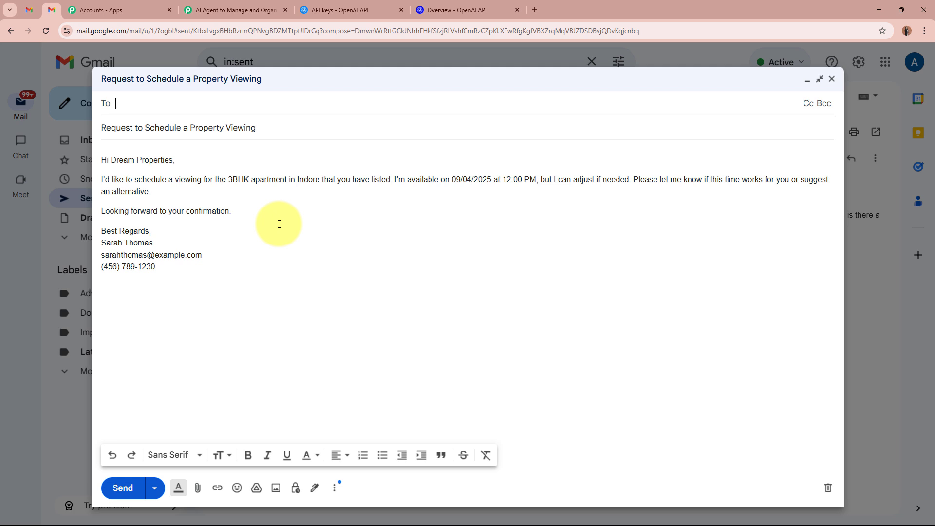
key("ctrl+v")
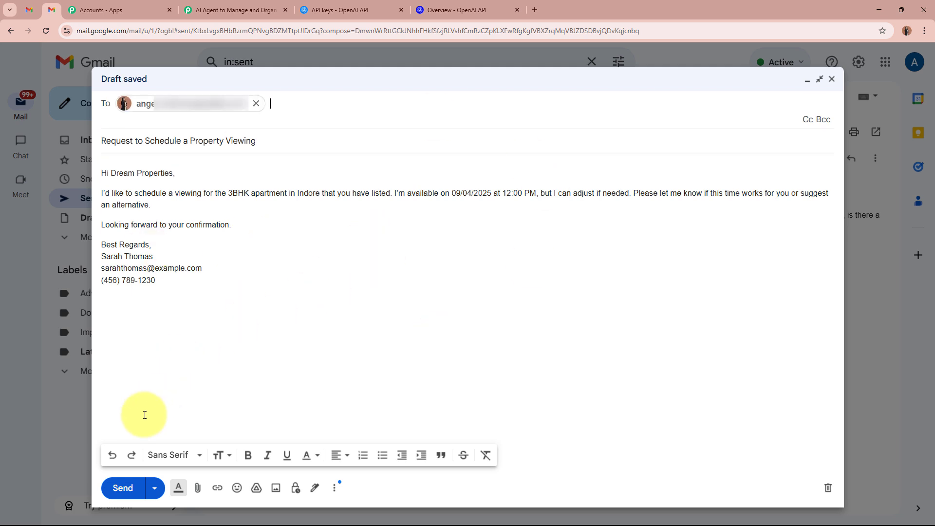
left_click(120, 488)
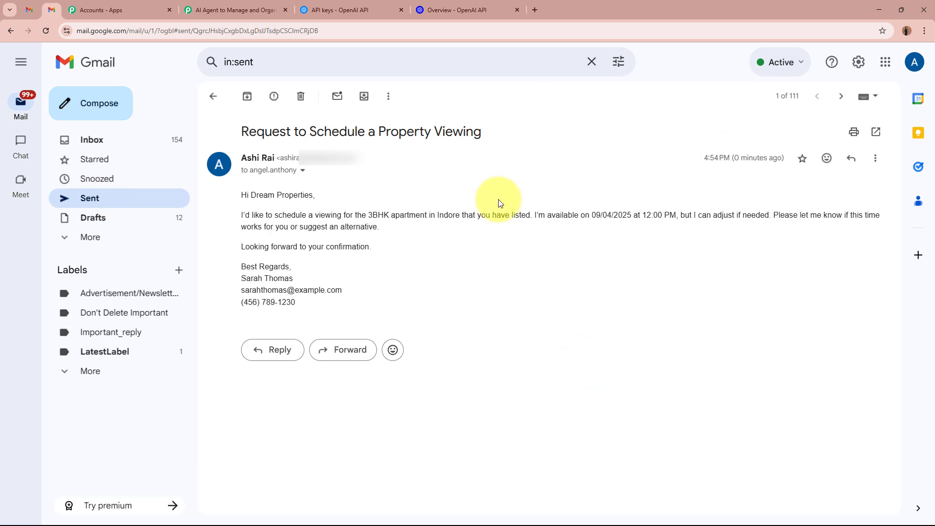
- Refresh the receiving account's Appointments label and open the newly arrived viewing request email
left_click(29, 10)
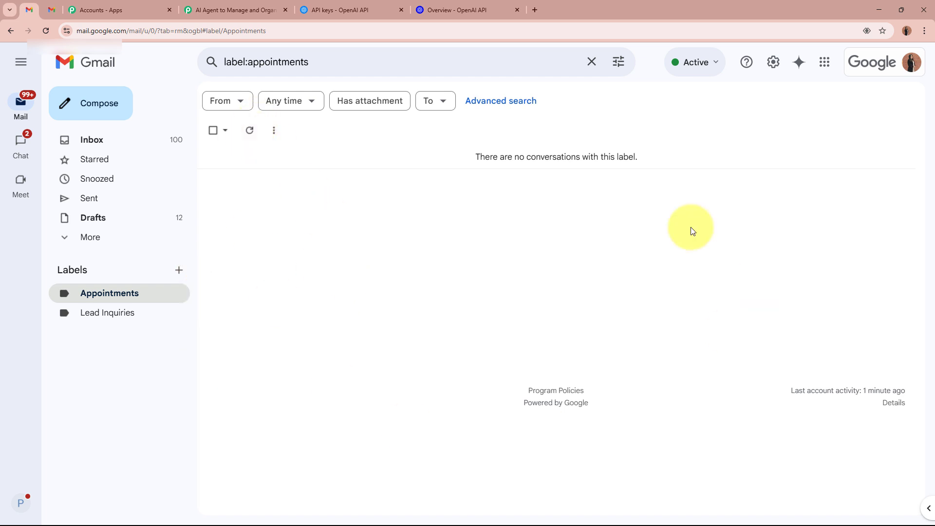
left_click(258, 133)
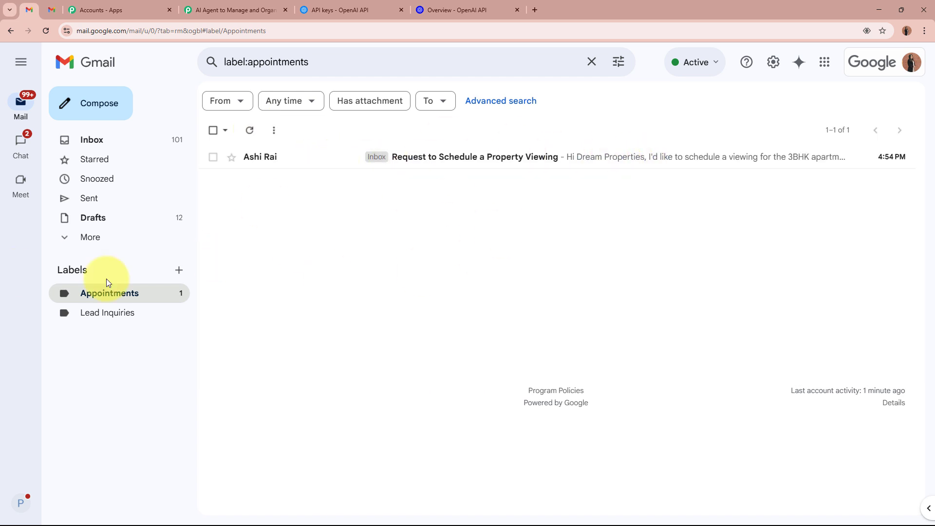
left_click(331, 156)
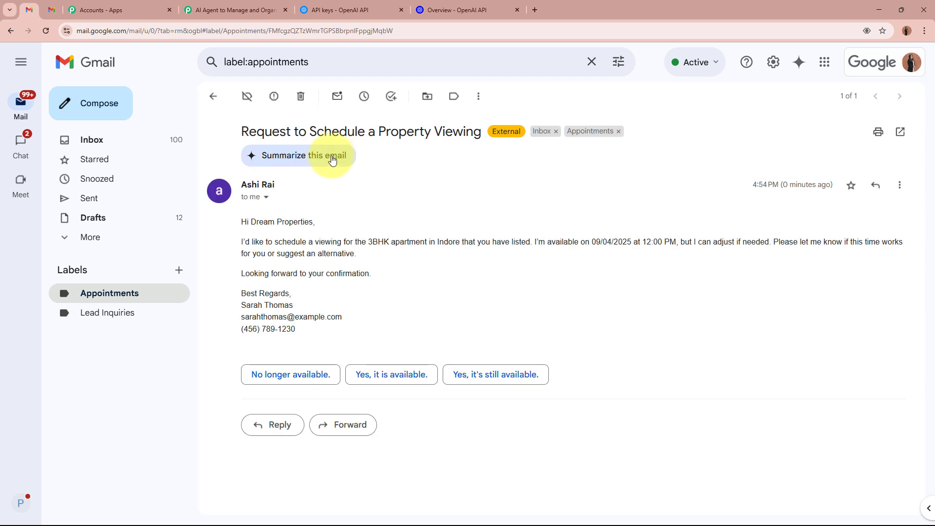
left_click(49, 8)
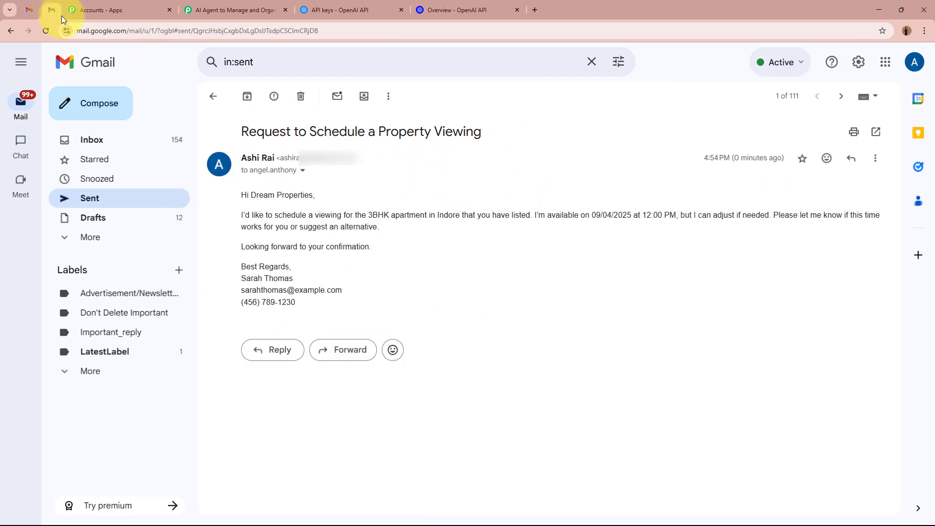
left_click(29, 10)
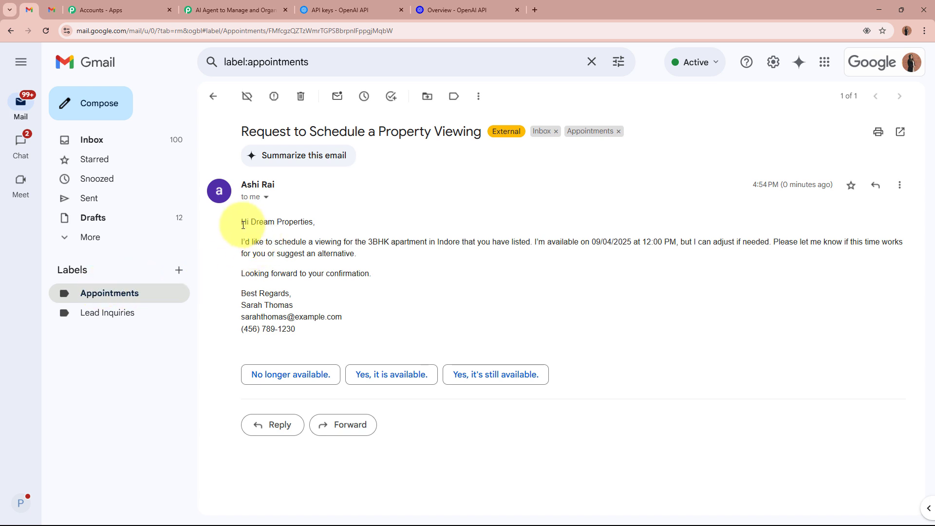
- Review the received email's subject and body, list the Appointments label, then return to the Pabbly workflow
left_click_drag(242, 131, 460, 133)
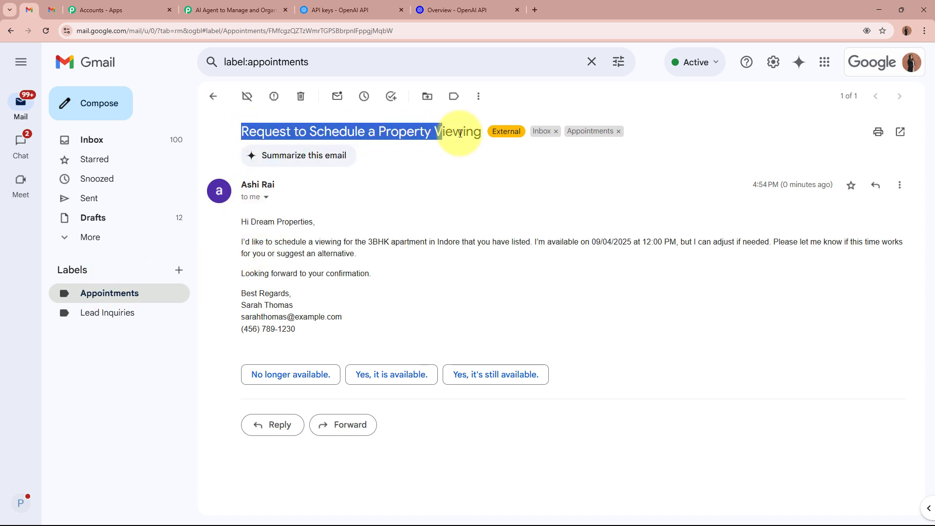
left_click_drag(241, 220, 359, 339)
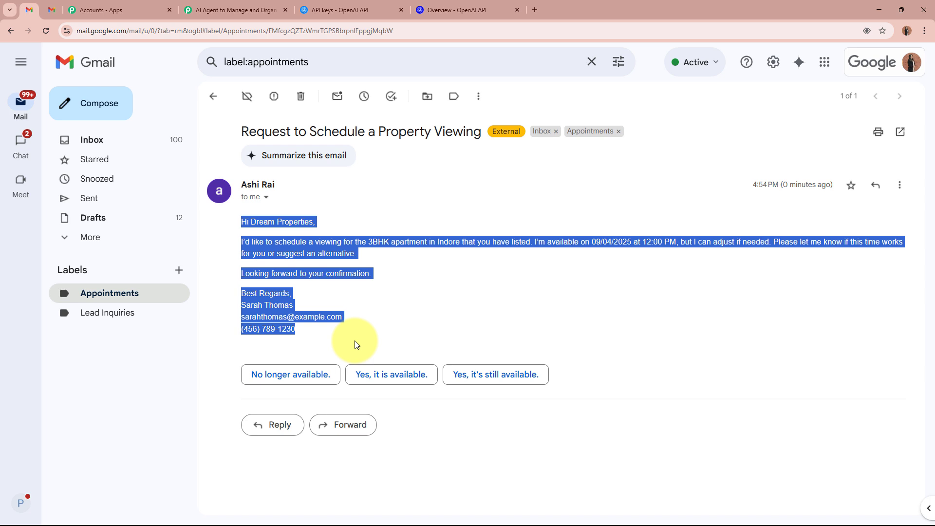
left_click(380, 290)
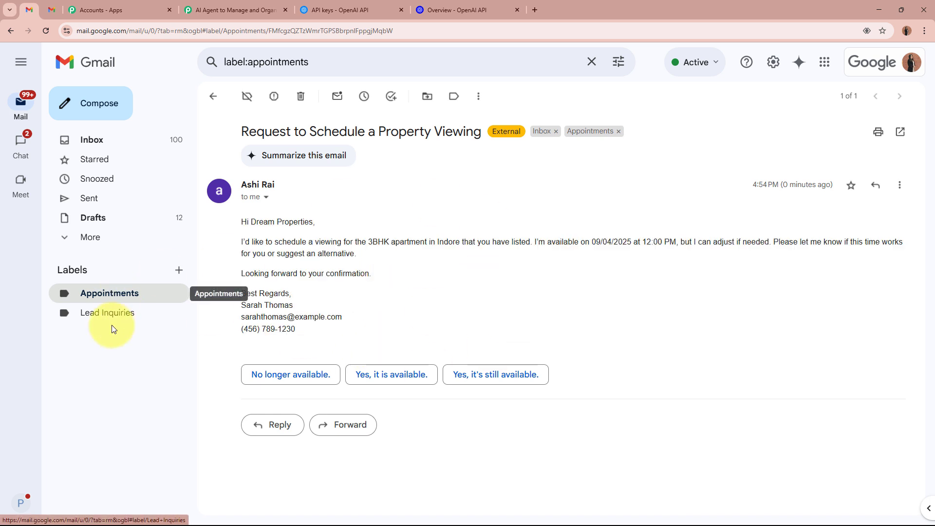
left_click(112, 311)
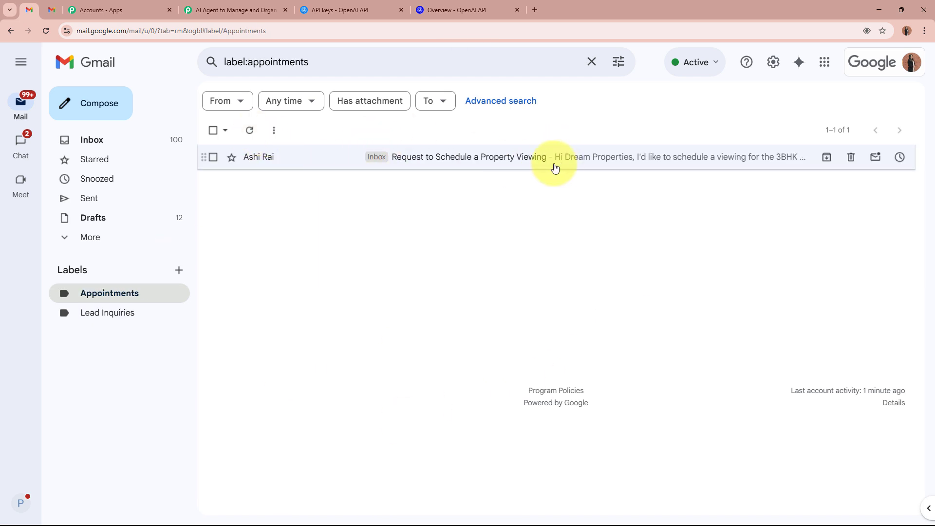
left_click(239, 8)
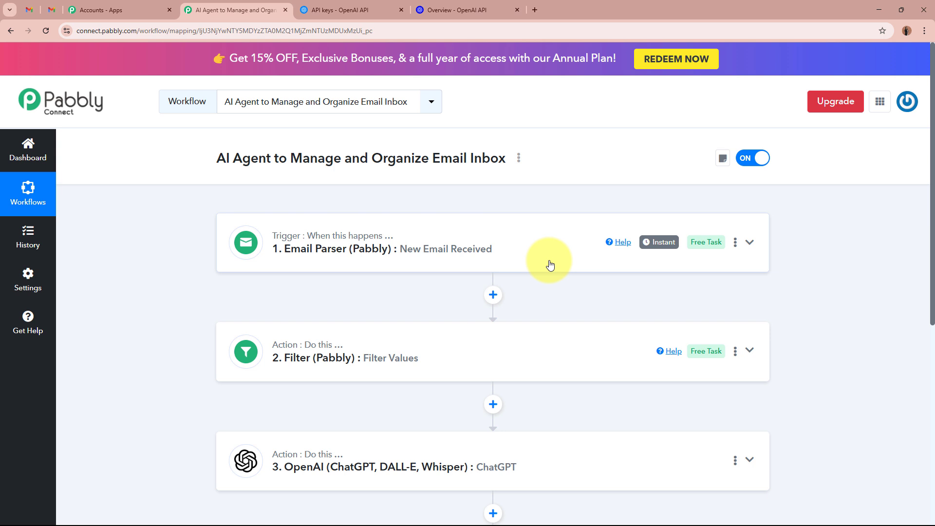
scroll(459, 261, "down", 3)
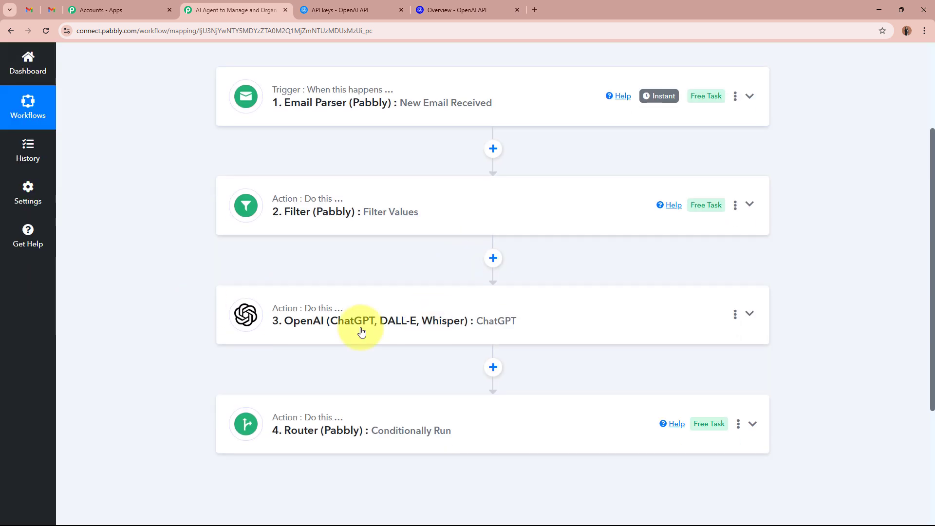
scroll(593, 340, "down", 3)
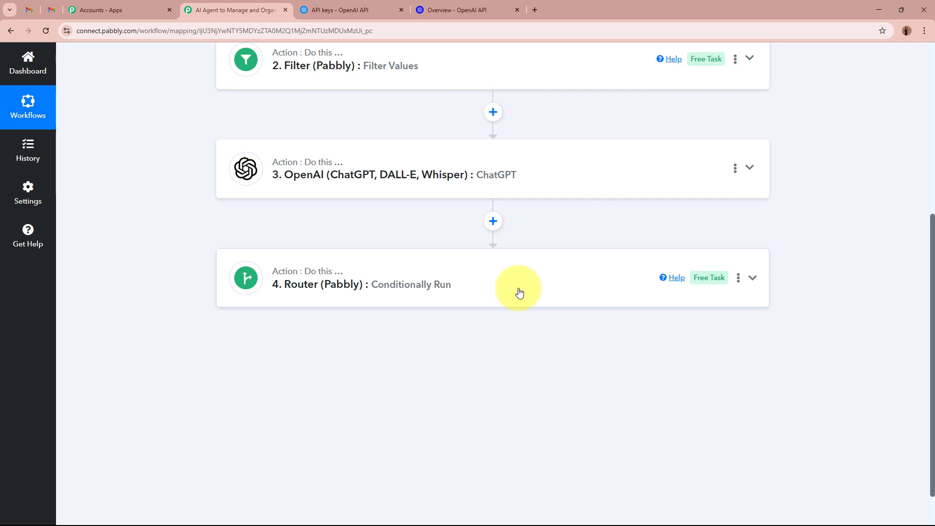
scroll(519, 292, "up", 6)
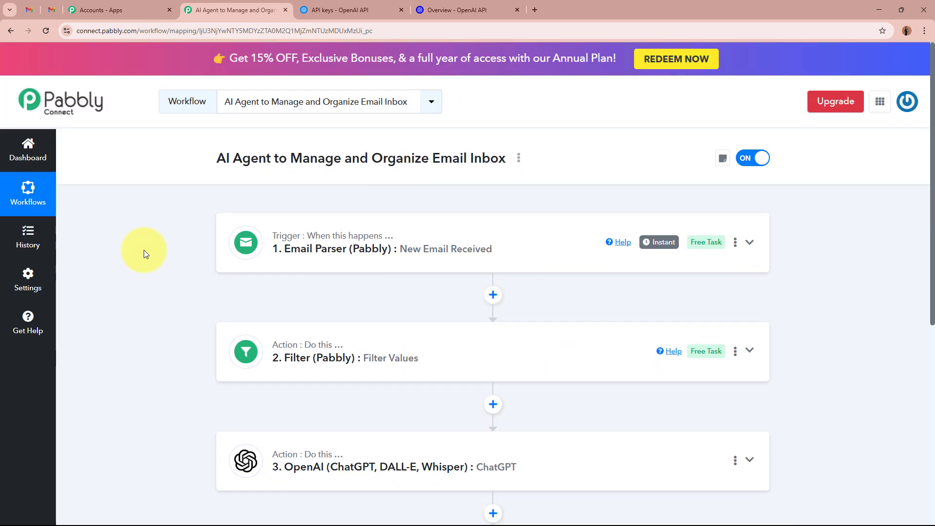